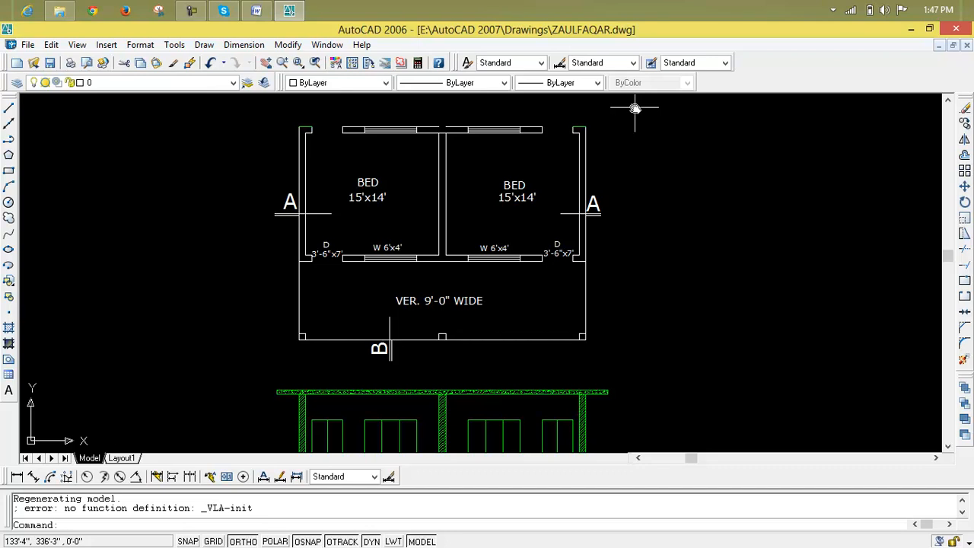
Step: Examine the two-bedroom floor plans, the brick front elevation with its door detail, and the section drawing below the middle plan
{"action": "scroll", "coordinate": [624, 109], "scroll_direction": "down", "scroll_amount": 2}
{"action": "scroll", "coordinate": [528, 267], "scroll_direction": "down", "scroll_amount": 2}
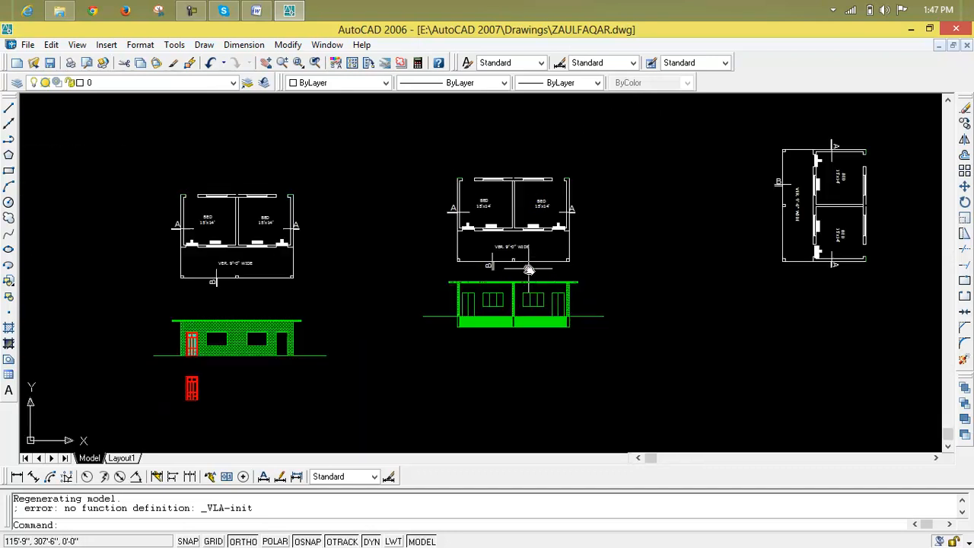
{"action": "middle_click_drag", "start_coordinate": [535, 268], "coordinate": [741, 189]}
{"action": "scroll", "coordinate": [396, 162], "scroll_direction": "up", "scroll_amount": 5}
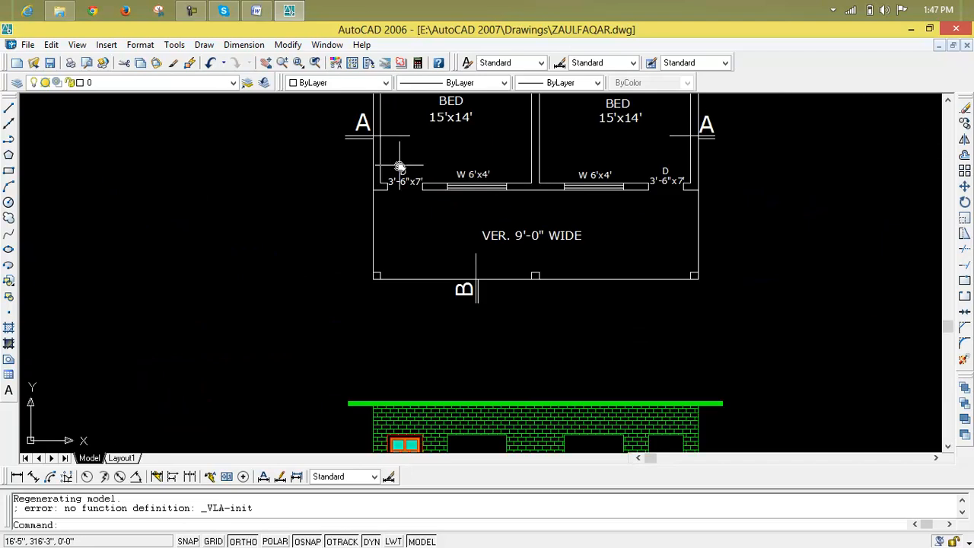
{"action": "middle_click_drag", "start_coordinate": [487, 174], "coordinate": [401, 258]}
{"action": "scroll", "coordinate": [404, 259], "scroll_direction": "up", "scroll_amount": 2}
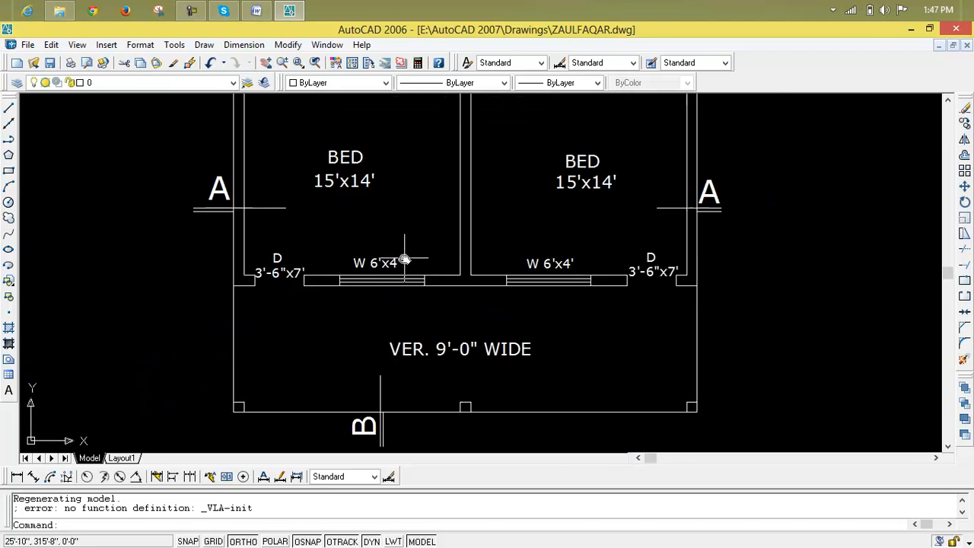
{"action": "scroll", "coordinate": [404, 259], "scroll_direction": "down", "scroll_amount": 1}
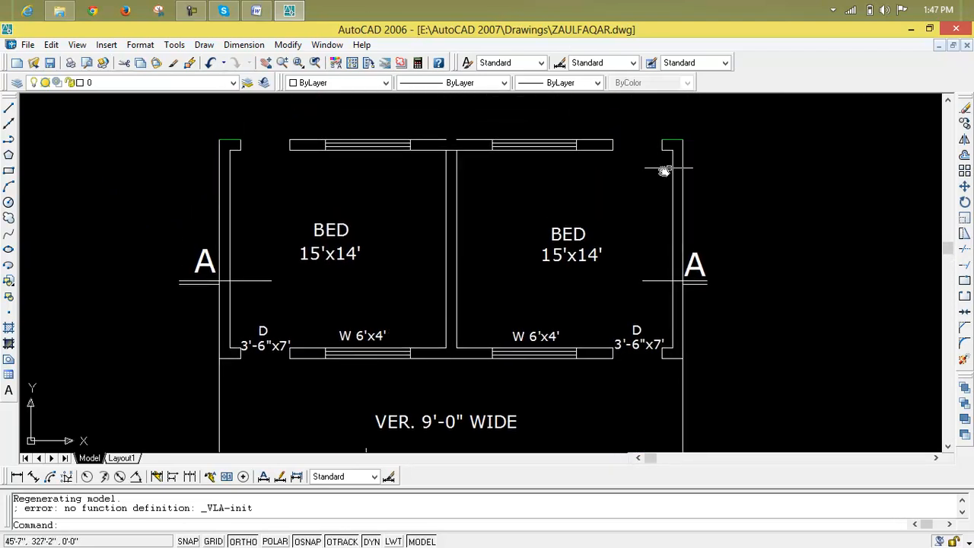
{"action": "scroll", "coordinate": [254, 221], "scroll_direction": "down", "scroll_amount": 2}
{"action": "scroll", "coordinate": [356, 384], "scroll_direction": "down", "scroll_amount": 2}
{"action": "middle_click_drag", "start_coordinate": [356, 384], "coordinate": [352, 181]}
{"action": "scroll", "coordinate": [352, 181], "scroll_direction": "up", "scroll_amount": 5}
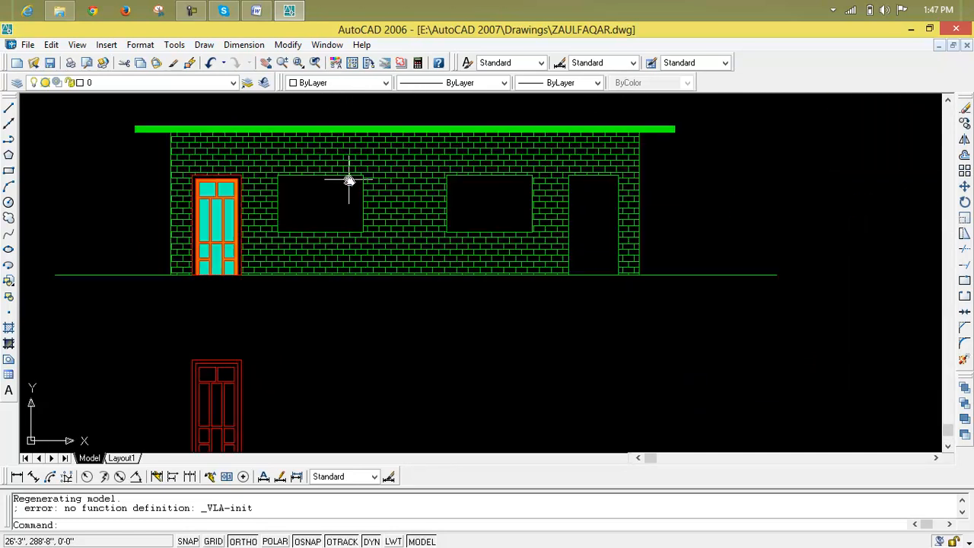
{"action": "scroll", "coordinate": [348, 181], "scroll_direction": "down", "scroll_amount": 2}
{"action": "mouse_move", "coordinate": [393, 170]}
{"action": "middle_mouse_down"}
{"action": "mouse_move", "coordinate": [753, 158]}
{"action": "mouse_move", "coordinate": [560, 158]}
{"action": "mouse_move", "coordinate": [628, 295]}
{"action": "middle_mouse_up"}
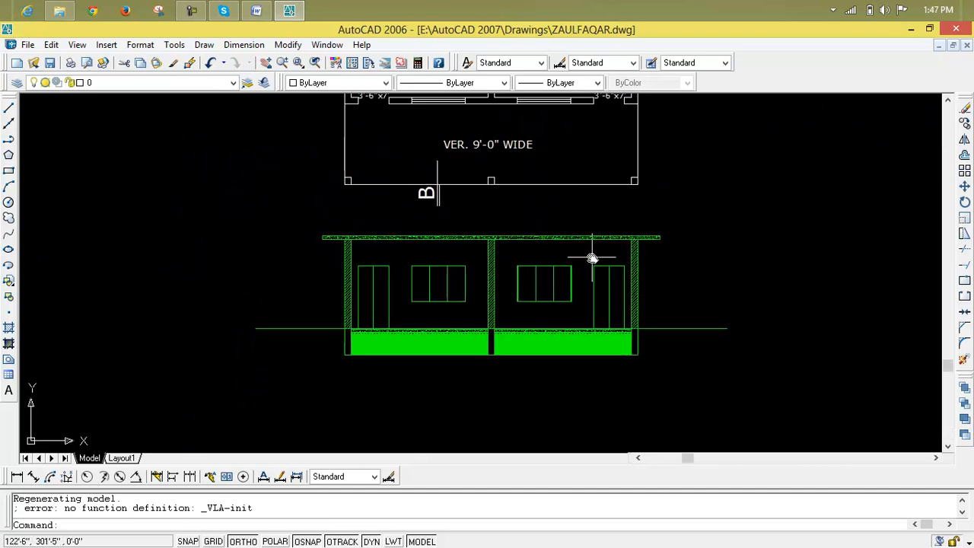
{"action": "mouse_move", "coordinate": [591, 256]}
{"action": "middle_mouse_down"}
{"action": "mouse_move", "coordinate": [359, 426]}
{"action": "mouse_move", "coordinate": [358, 418]}
{"action": "middle_mouse_up"}
{"action": "scroll", "coordinate": [381, 396], "scroll_direction": "up", "scroll_amount": 2}
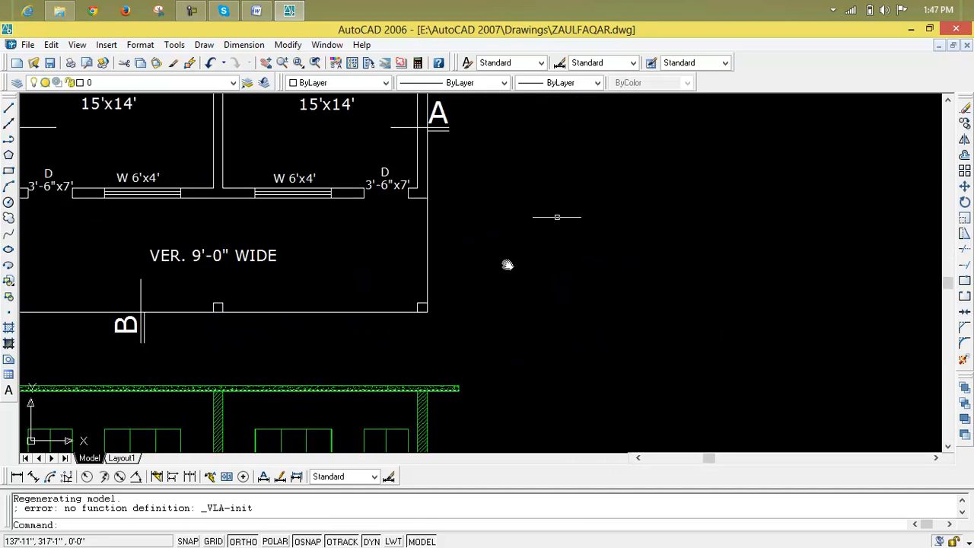
{"action": "scroll", "coordinate": [569, 188], "scroll_direction": "down", "scroll_amount": 2}
{"action": "middle_click_drag", "start_coordinate": [569, 188], "coordinate": [504, 221]}
{"action": "scroll", "coordinate": [505, 220], "scroll_direction": "down", "scroll_amount": 2}
{"action": "middle_click_drag", "start_coordinate": [582, 213], "coordinate": [573, 215]}
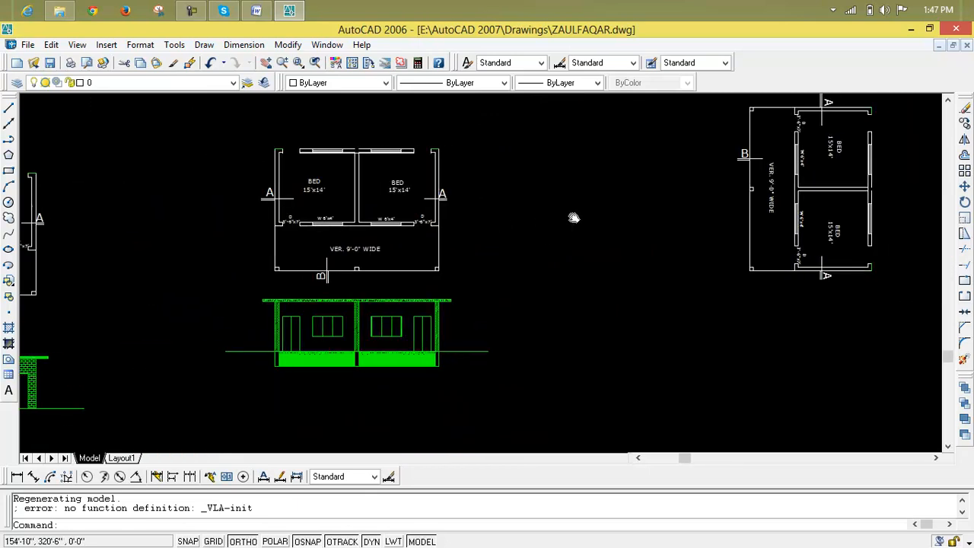
Step: Move the entire rotated floor plan horizontally farther right, using its lower-left corner as the base point
{"action": "scroll", "coordinate": [521, 217], "scroll_direction": "up", "scroll_amount": 2}
{"action": "middle_click_drag", "start_coordinate": [513, 211], "coordinate": [469, 203]}
{"action": "middle_click_drag", "start_coordinate": [711, 180], "coordinate": [560, 244]}
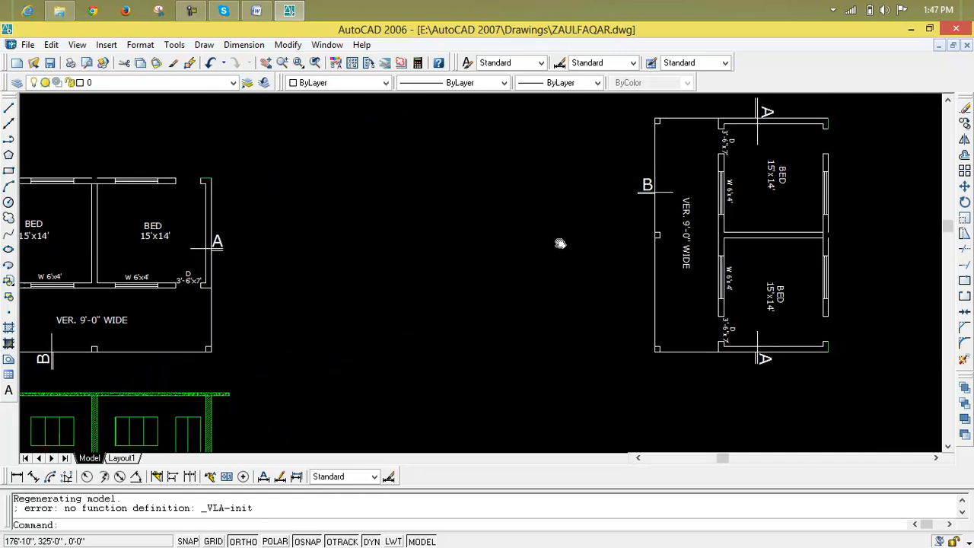
{"action": "middle_click_drag", "start_coordinate": [922, 124], "coordinate": [898, 147]}
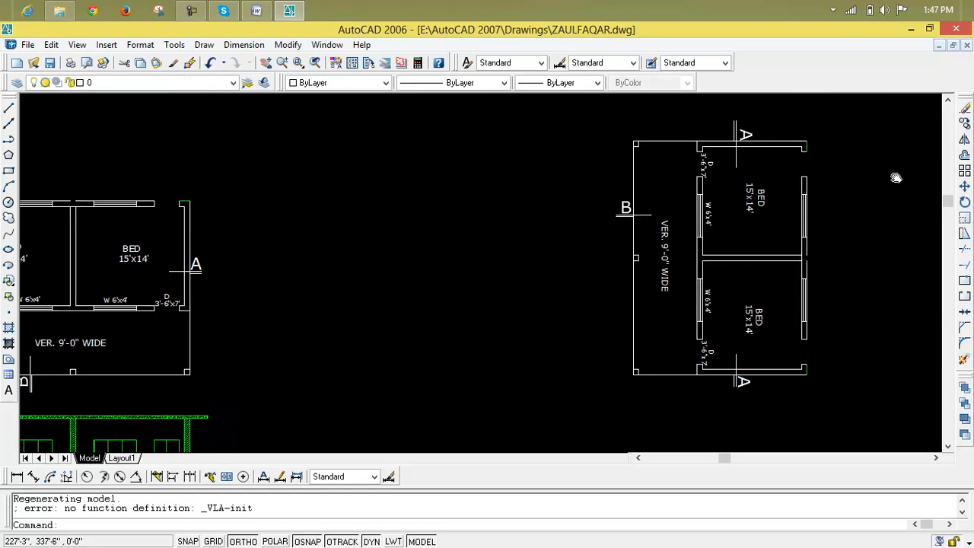
{"action": "left_click", "coordinate": [897, 121]}
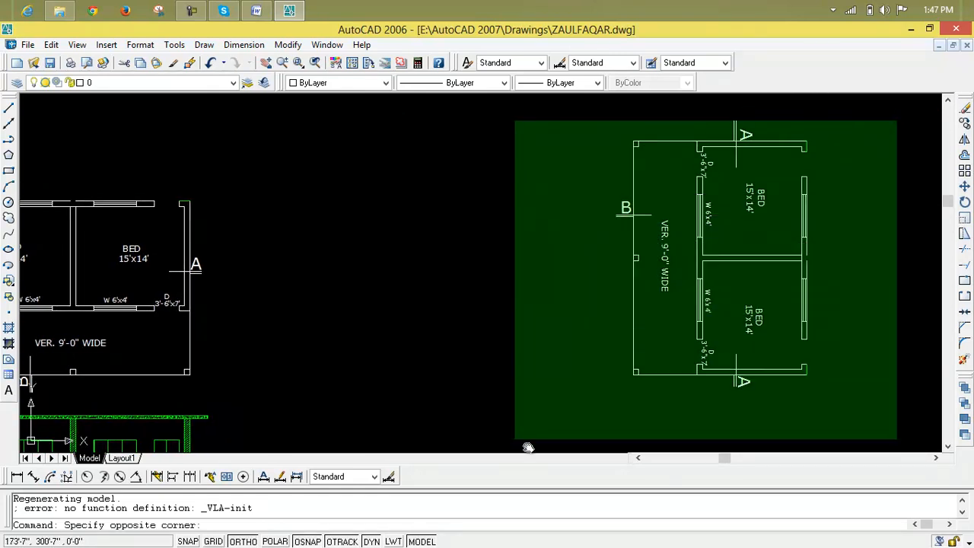
{"action": "left_click", "coordinate": [554, 432]}
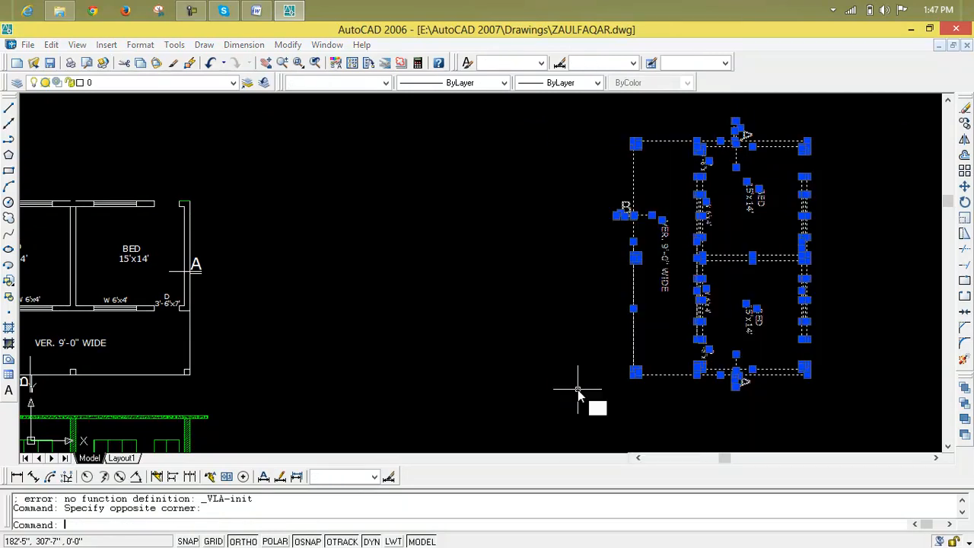
{"action": "type", "text": "m"}
{"action": "key", "text": "Return"}
{"action": "left_click", "coordinate": [632, 375]}
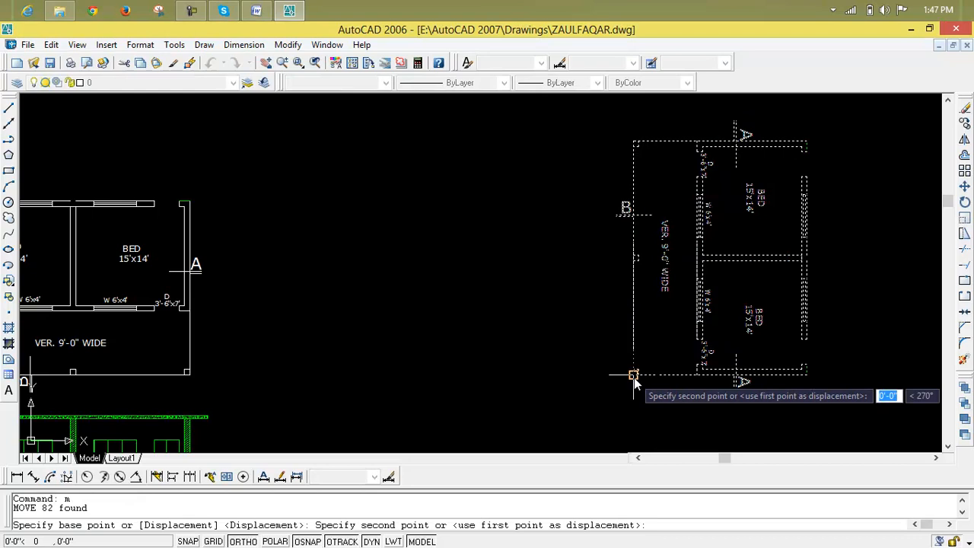
{"action": "left_click", "coordinate": [800, 378]}
Step: View the middle floor plan up close in Layout1 and return to model space
{"action": "mouse_move", "coordinate": [324, 322]}
{"action": "middle_mouse_down"}
{"action": "mouse_move", "coordinate": [466, 282]}
{"action": "mouse_move", "coordinate": [480, 265]}
{"action": "middle_mouse_up"}
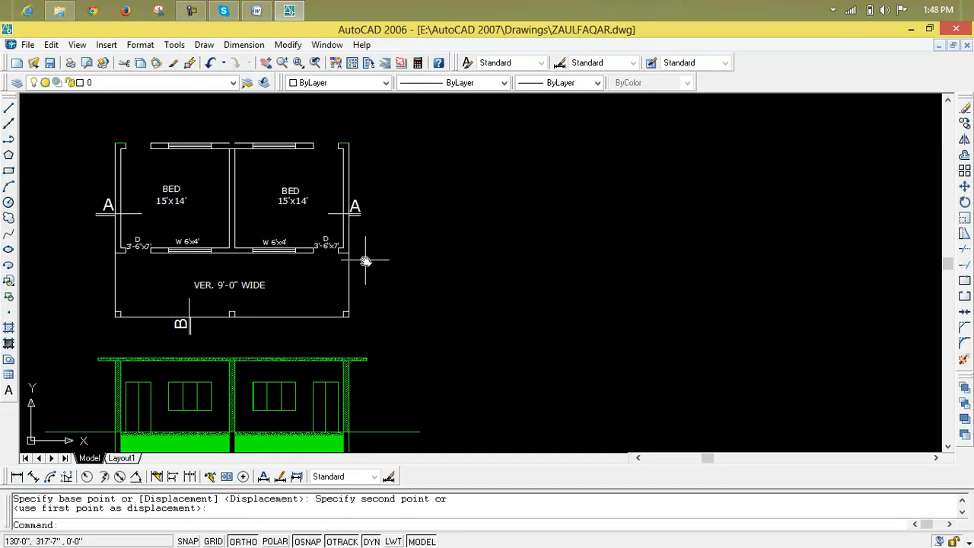
{"action": "middle_click_drag", "start_coordinate": [376, 248], "coordinate": [374, 233]}
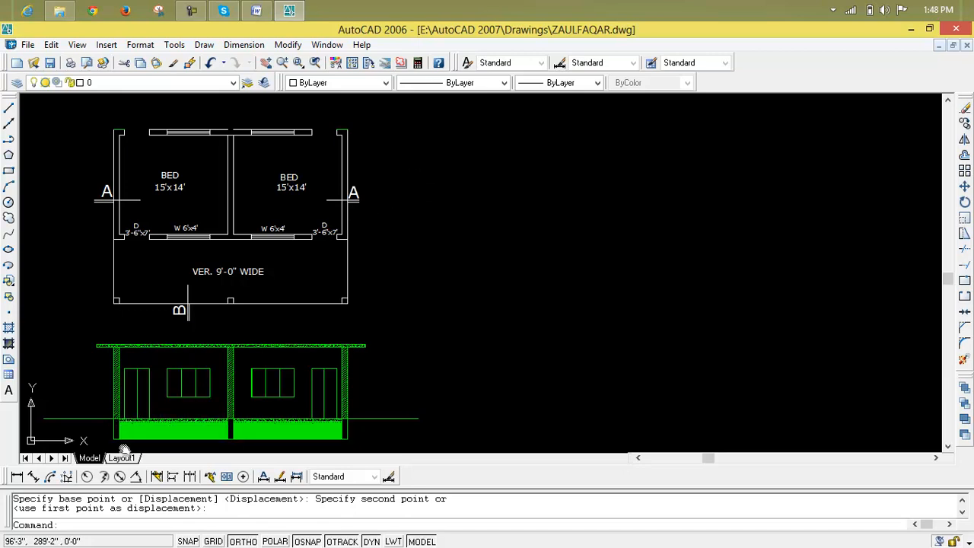
{"action": "left_click", "coordinate": [122, 458]}
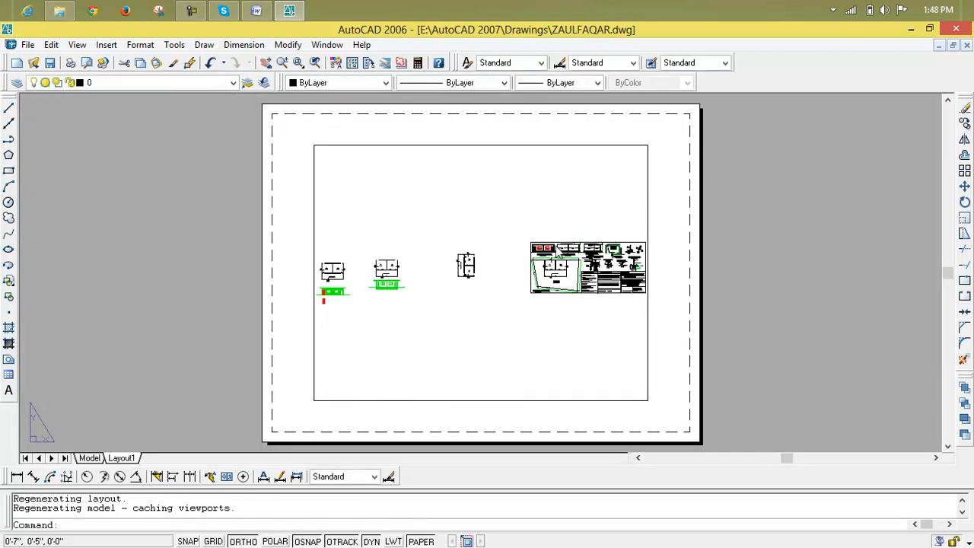
{"action": "scroll", "coordinate": [490, 297], "scroll_direction": "up", "scroll_amount": 10}
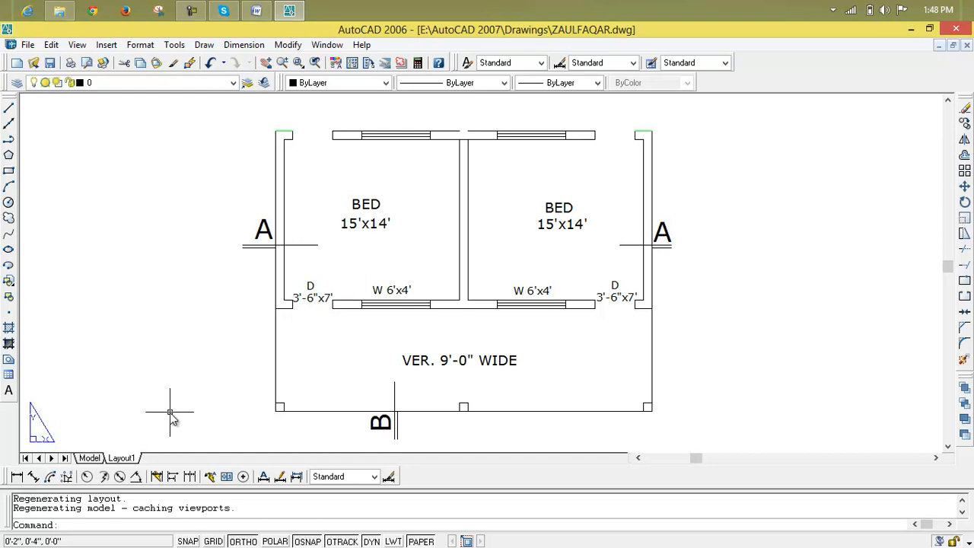
{"action": "left_click", "coordinate": [91, 457]}
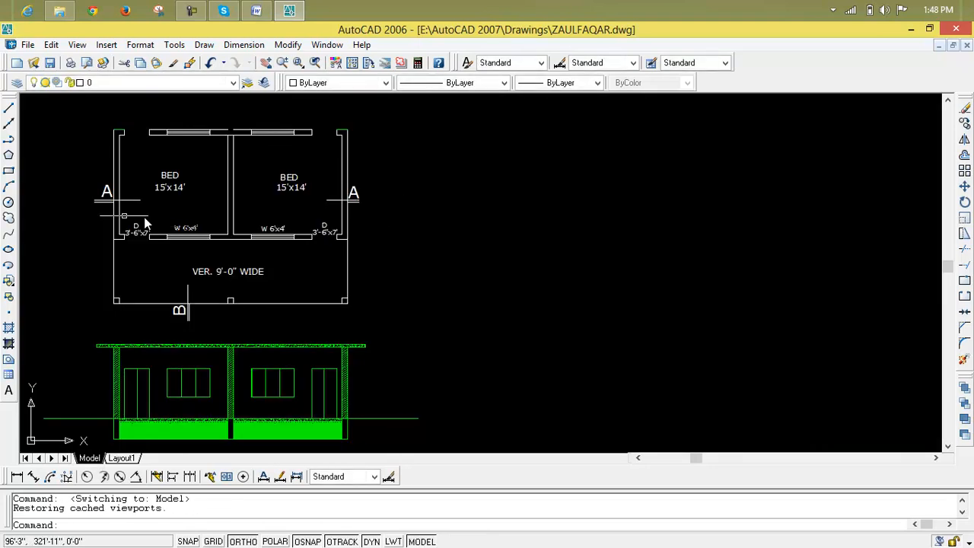
Step: Draw a 50' horizontal line in the empty space to the right of the middle floor plan
{"action": "scroll", "coordinate": [156, 215], "scroll_direction": "up", "scroll_amount": 2}
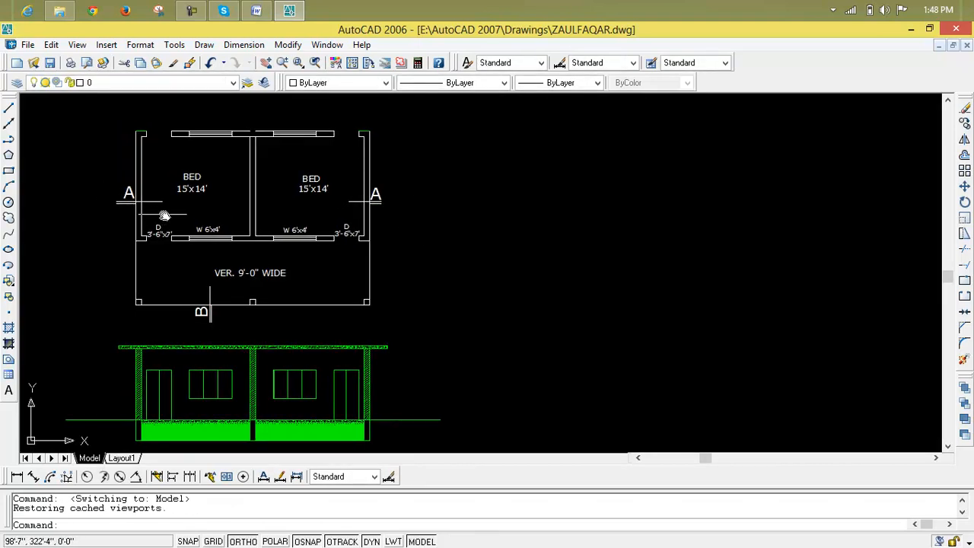
{"action": "middle_click_drag", "start_coordinate": [179, 212], "coordinate": [185, 219]}
{"action": "key", "text": "Escape"}
{"action": "key", "text": "Escape"}
{"action": "type", "text": "l"}
{"action": "key", "text": "Return"}
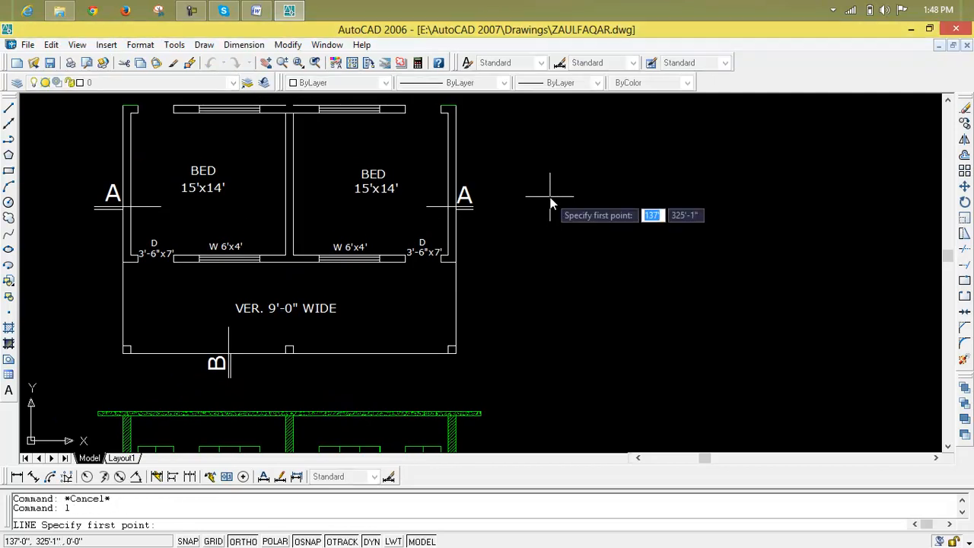
{"action": "left_click", "coordinate": [526, 114]}
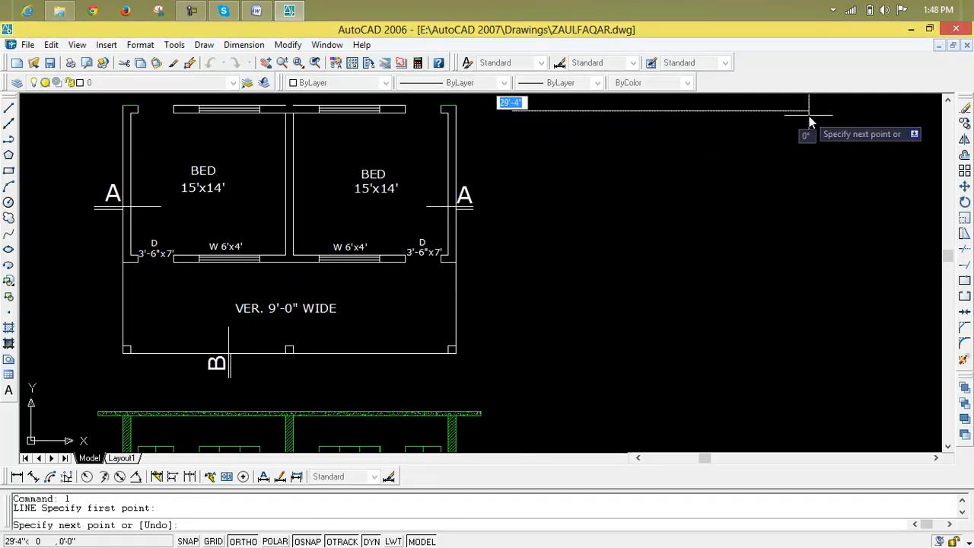
{"action": "type", "text": "50'"}
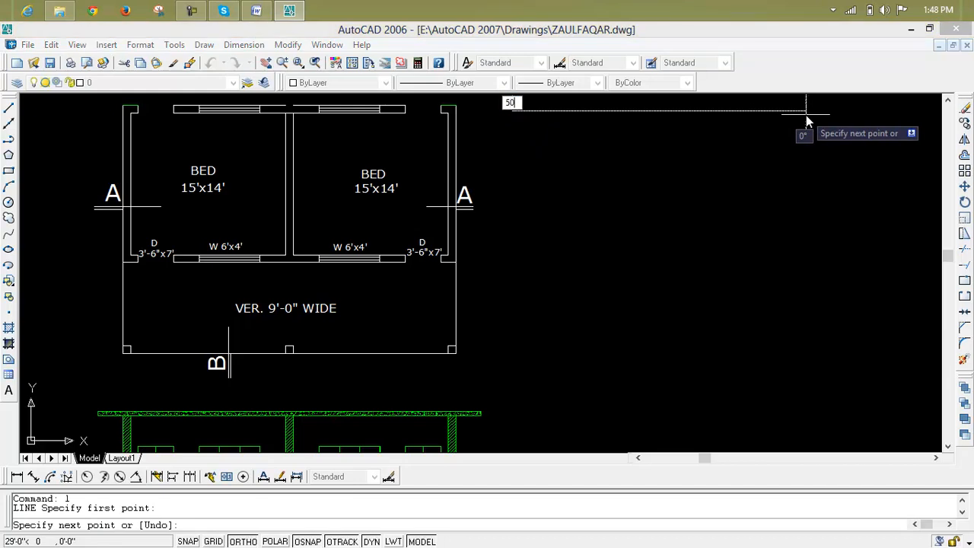
{"action": "key", "text": "Return"}
{"action": "key", "text": "Escape"}
{"action": "key", "text": "Escape"}
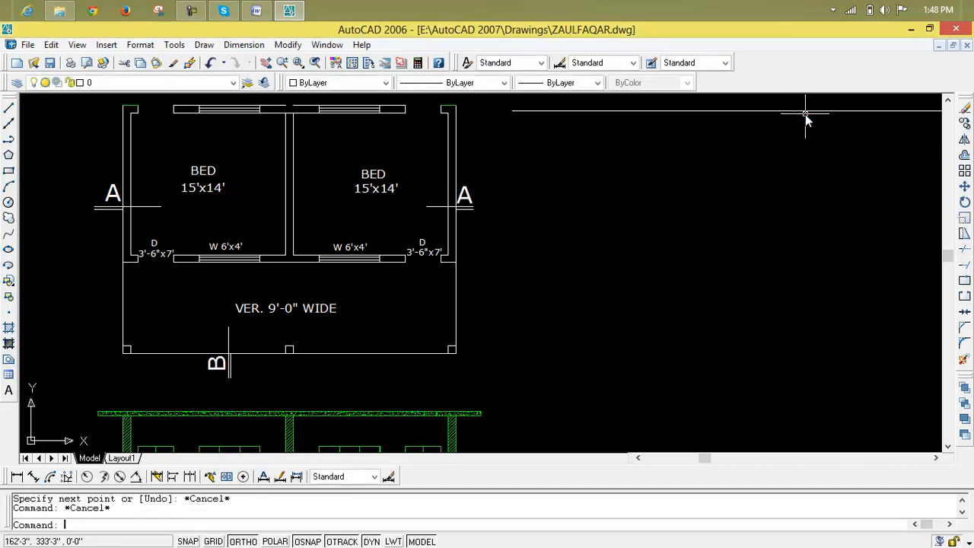
Step: Draw a 50' vertical line straight down from the left end of the new horizontal line
{"action": "scroll", "coordinate": [806, 118], "scroll_direction": "down", "scroll_amount": 2}
{"action": "mouse_move", "coordinate": [804, 109]}
{"action": "middle_mouse_down"}
{"action": "mouse_move", "coordinate": [608, 130]}
{"action": "mouse_move", "coordinate": [667, 143]}
{"action": "middle_mouse_up"}
{"action": "scroll", "coordinate": [632, 134], "scroll_direction": "up", "scroll_amount": 2}
{"action": "type", "text": "l"}
{"action": "key", "text": "Return"}
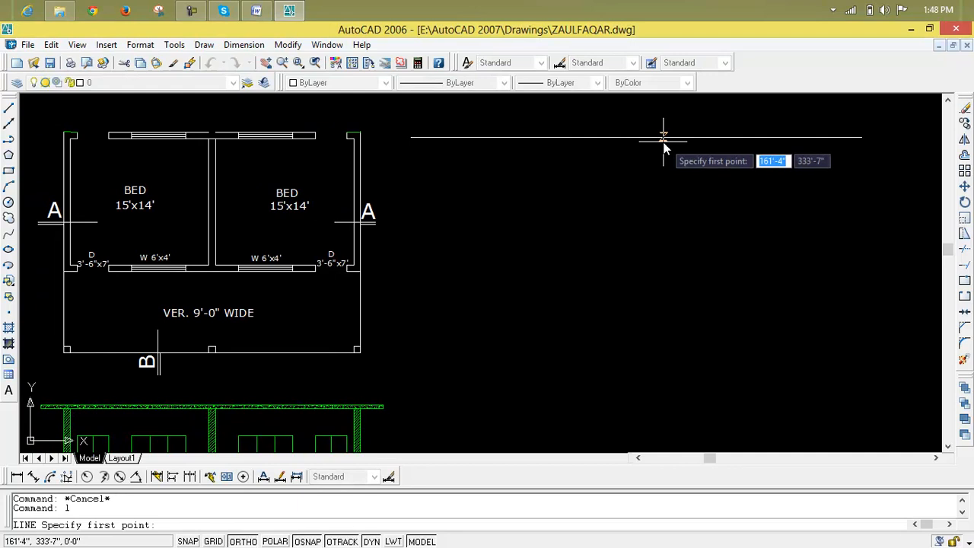
{"action": "left_click", "coordinate": [411, 141]}
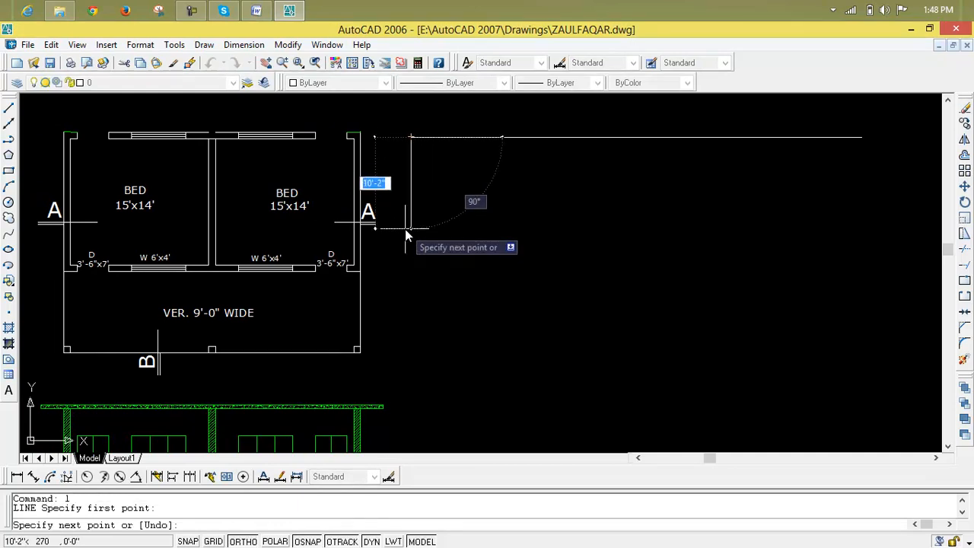
{"action": "type", "text": "50'"}
{"action": "key", "text": "Return"}
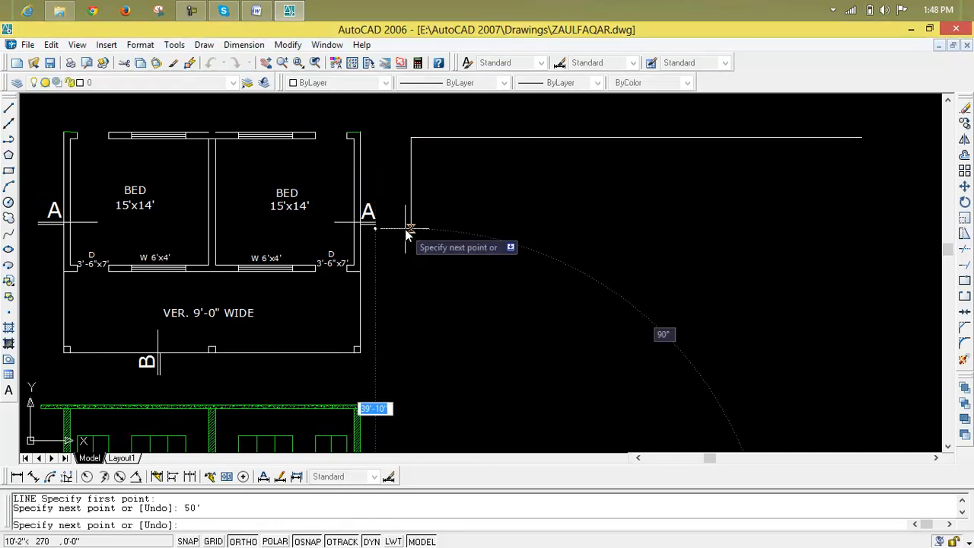
{"action": "key", "text": "Escape"}
{"action": "key", "text": "Escape"}
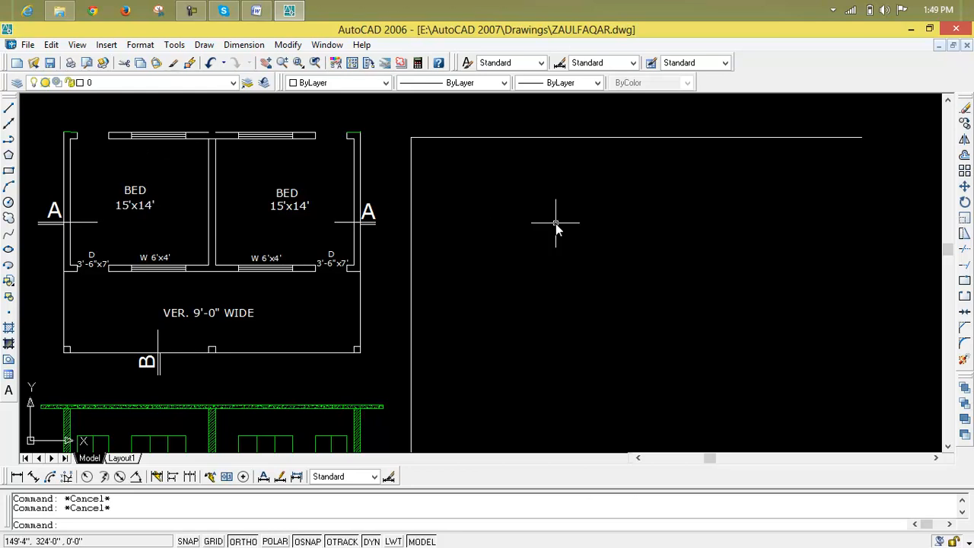
Step: Offset the new horizontal line 9" downward and the vertical line 9" to the right to form the wall thickness
{"action": "type", "text": "c"}
{"action": "key", "text": "Return"}
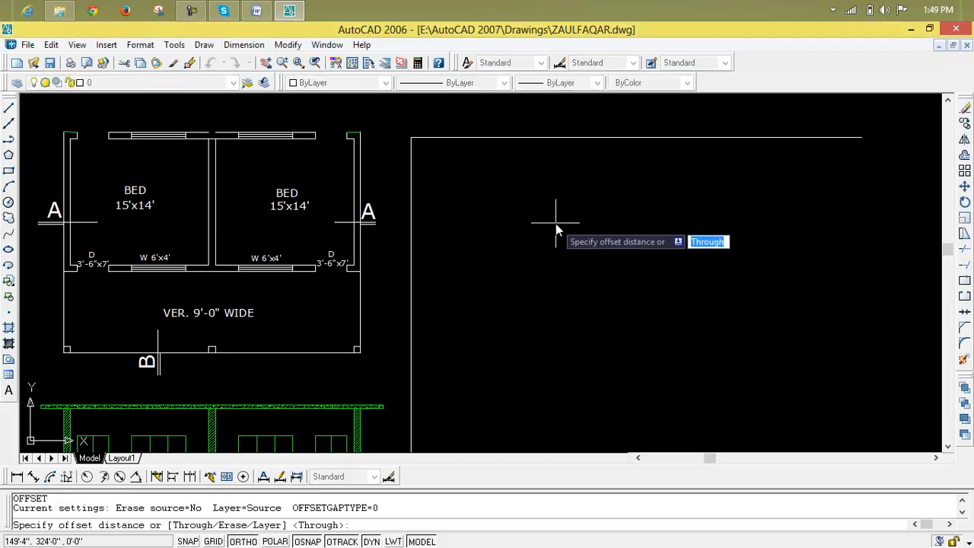
{"action": "type", "text": "9\""}
{"action": "key", "text": "Return"}
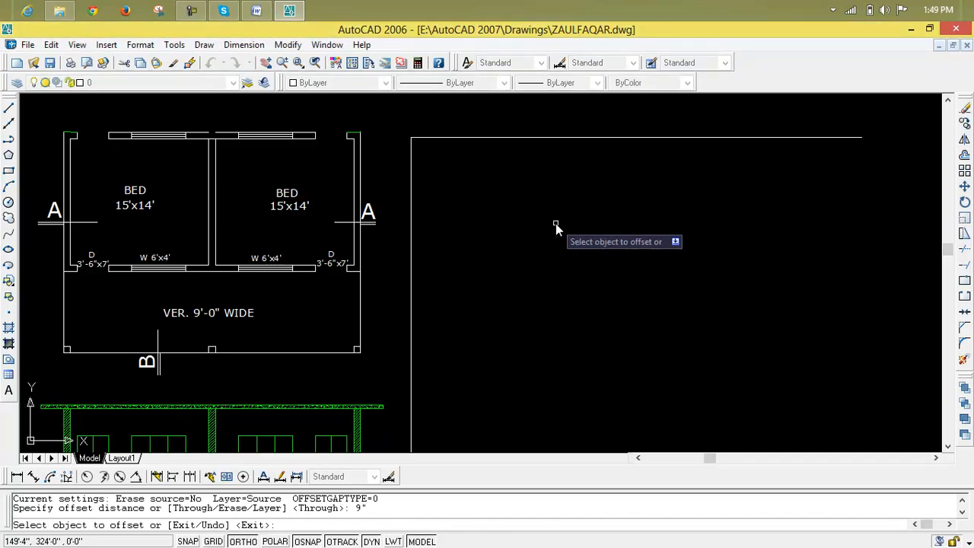
{"action": "left_click", "coordinate": [574, 138]}
{"action": "left_click", "coordinate": [574, 146]}
{"action": "left_click", "coordinate": [411, 203]}
{"action": "left_click", "coordinate": [439, 201]}
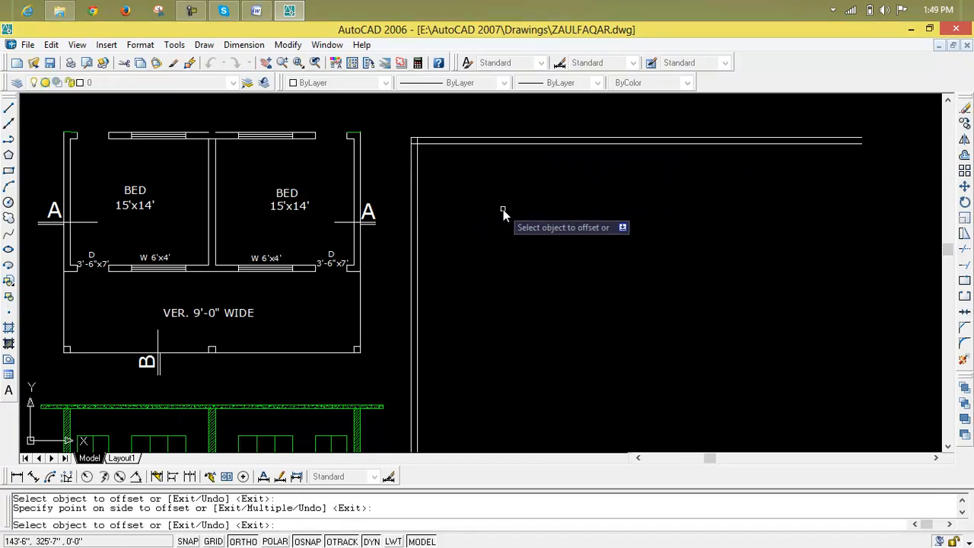
{"action": "key", "text": "Escape"}
{"action": "key", "text": "Escape"}
Step: Offset the inner vertical wall line 15' to the right to mark the width of the first bedroom
{"action": "type", "text": "o"}
{"action": "key", "text": "Return"}
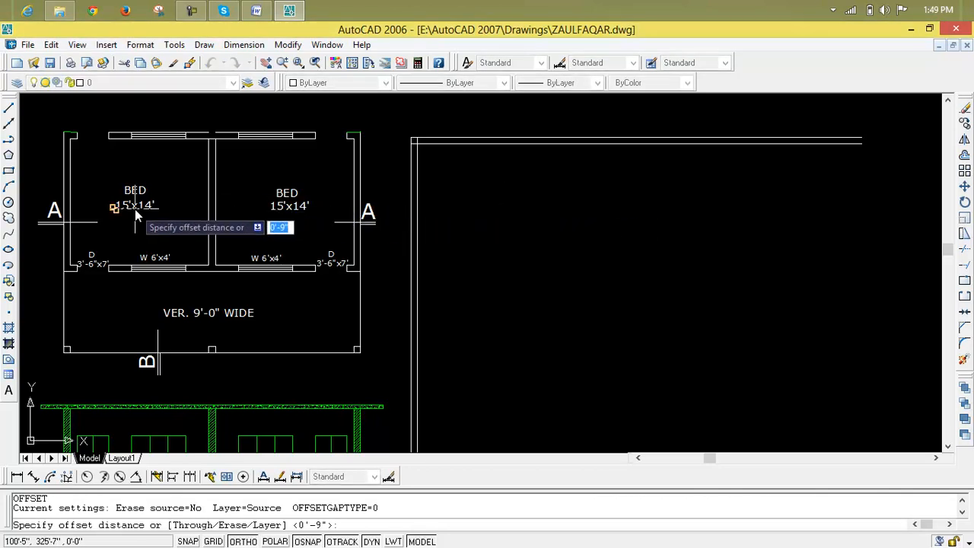
{"action": "type", "text": "15'"}
{"action": "key", "text": "Return"}
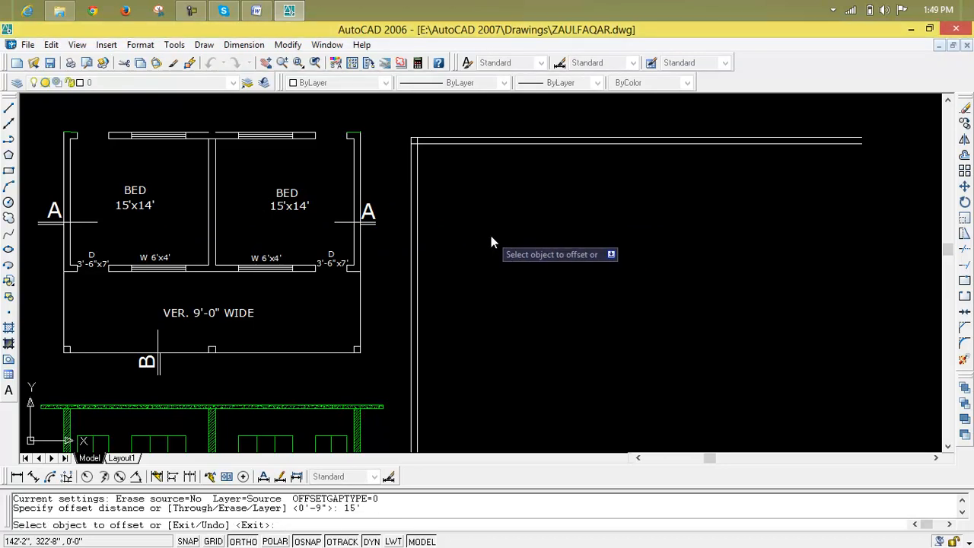
{"action": "left_click", "coordinate": [417, 234]}
{"action": "left_click", "coordinate": [535, 275]}
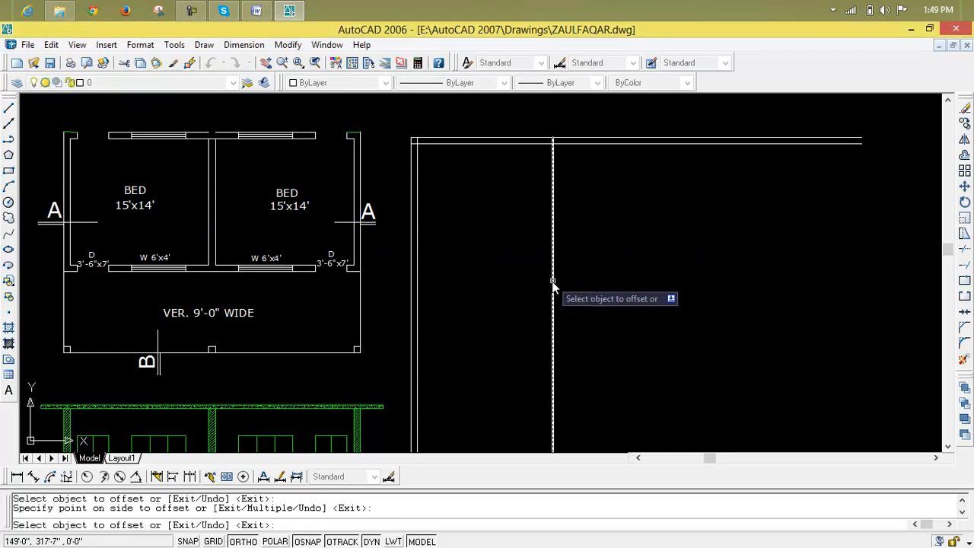
{"action": "key", "text": "Escape"}
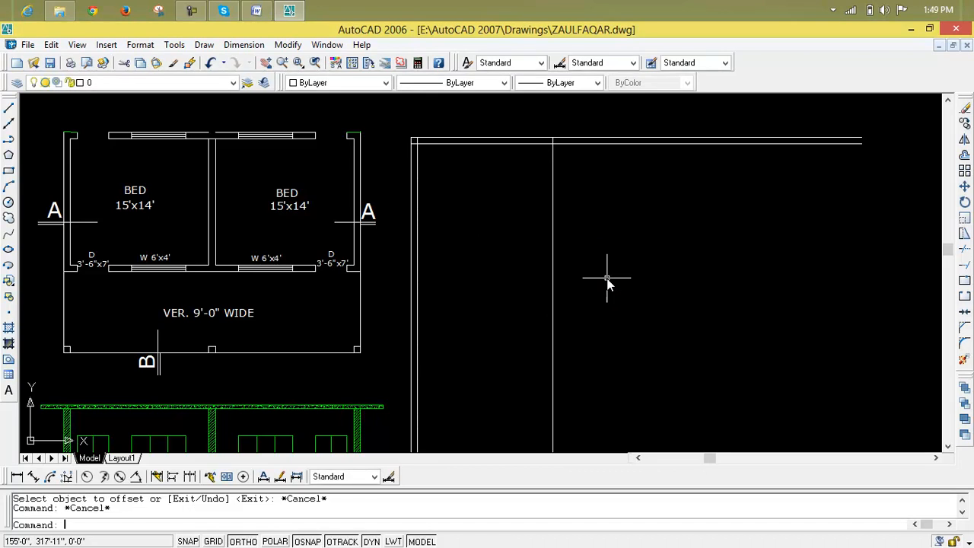
{"action": "type", "text": "o"}
{"action": "key", "text": "Escape"}
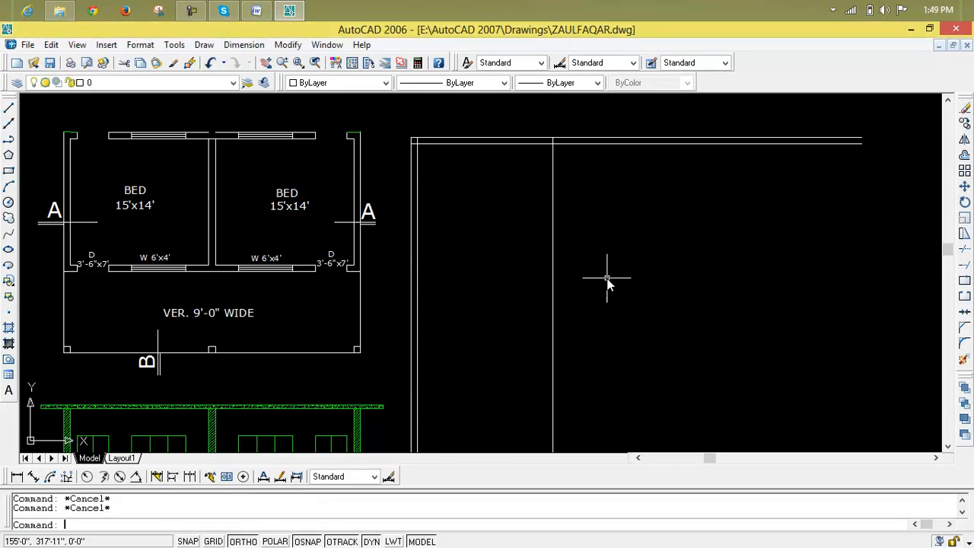
Step: Offset the first bedroom's right-hand vertical line 9" to the right to give the partition wall its thickness
{"action": "type", "text": "o"}
{"action": "key", "text": "Return"}
{"action": "type", "text": "9"}
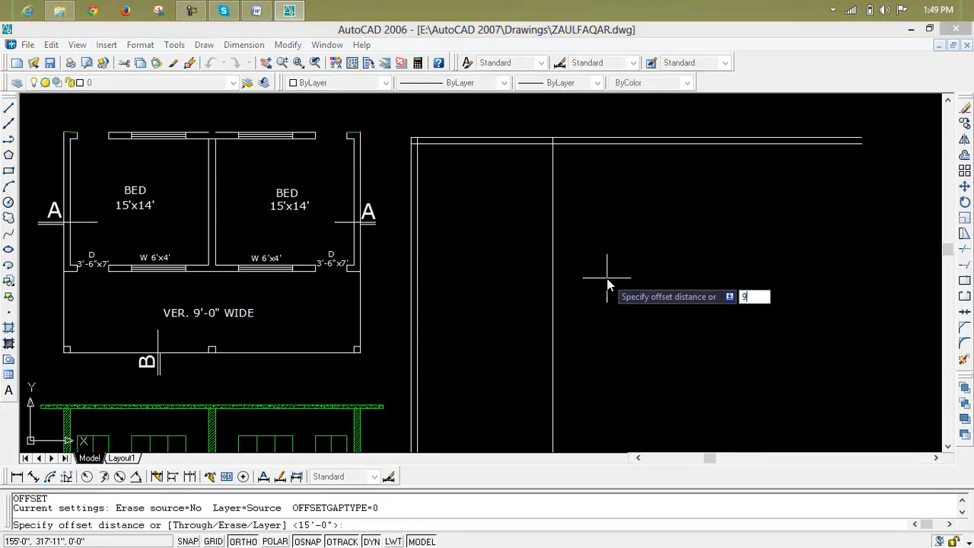
{"action": "key", "text": "Return"}
{"action": "left_click", "coordinate": [553, 263]}
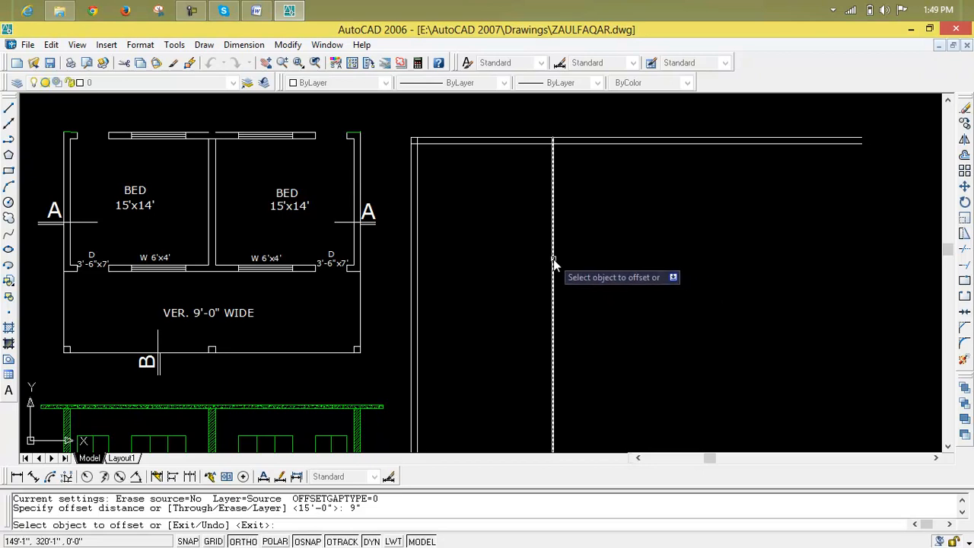
{"action": "left_click", "coordinate": [561, 266]}
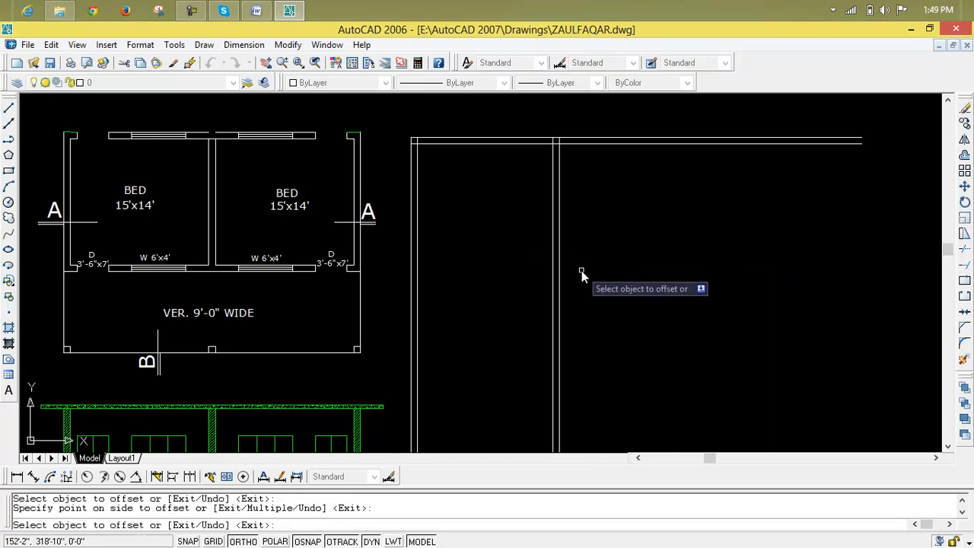
{"action": "key", "text": "Escape"}
{"action": "key", "text": "Escape"}
Step: Offset the partition's right face 15' to the right to mark the width of the second bedroom
{"action": "type", "text": "o"}
{"action": "key", "text": "Return"}
{"action": "type", "text": "1"}
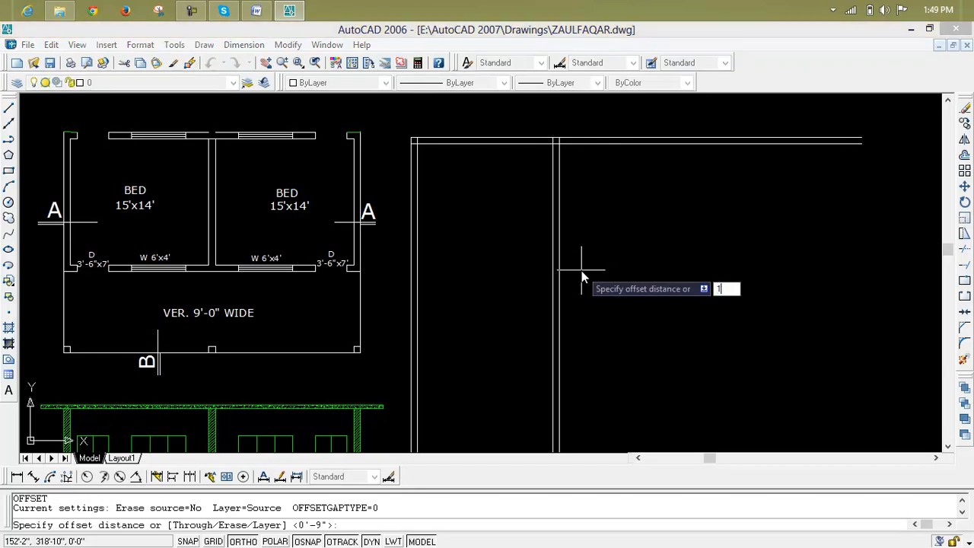
{"action": "type", "text": "5"}
{"action": "key", "text": "Return"}
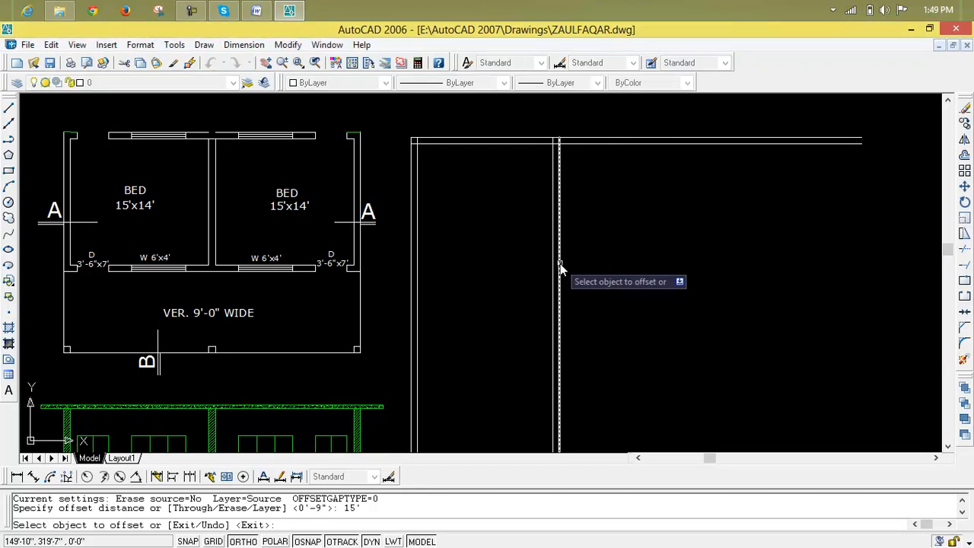
{"action": "left_click", "coordinate": [560, 264]}
{"action": "left_click", "coordinate": [589, 270]}
{"action": "key", "text": "Escape"}
{"action": "key", "text": "Escape"}
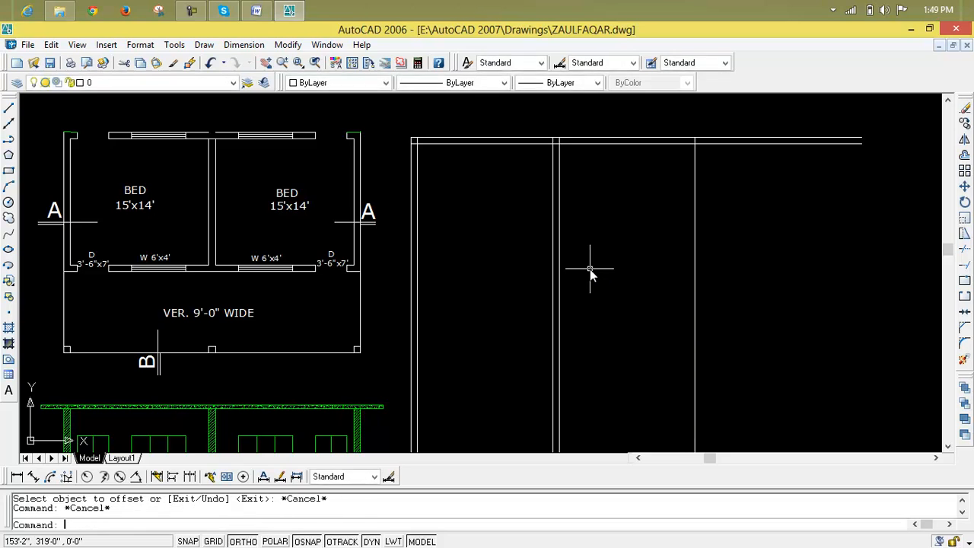
Step: Offset the second bedroom's right-hand line 9" to the right to form the outer side wall
{"action": "type", "text": "o"}
{"action": "key", "text": "Return"}
{"action": "type", "text": "9\""}
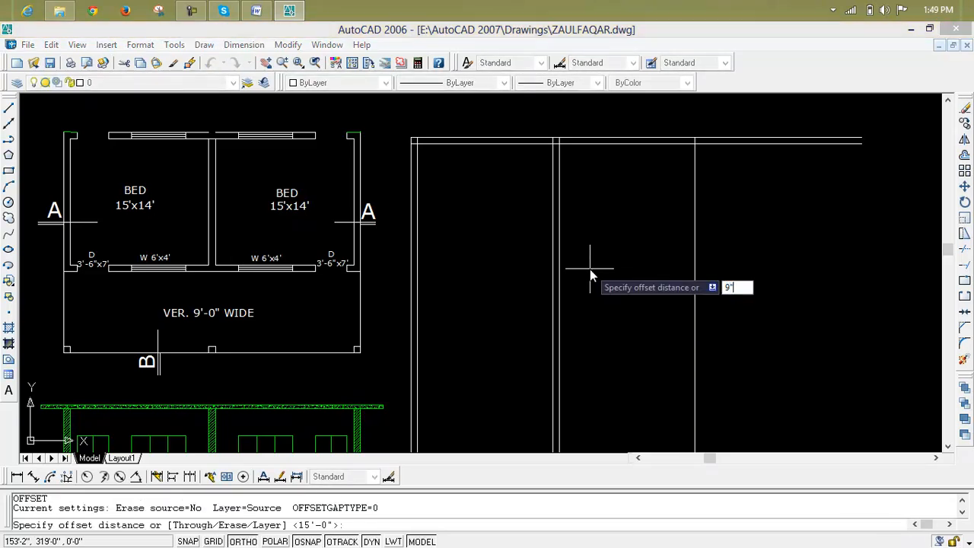
{"action": "key", "text": "Return"}
{"action": "left_click", "coordinate": [694, 264]}
{"action": "left_click", "coordinate": [701, 268]}
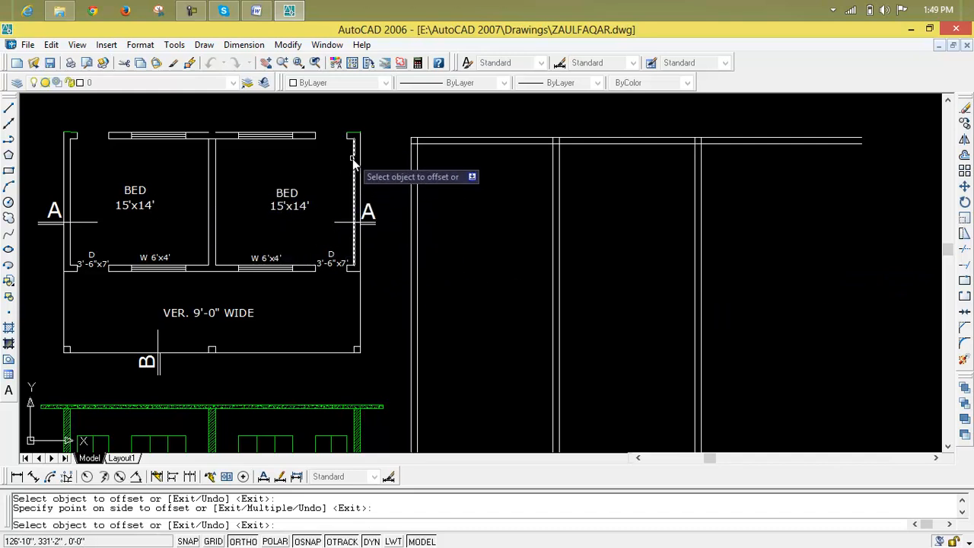
{"action": "key", "text": "Escape"}
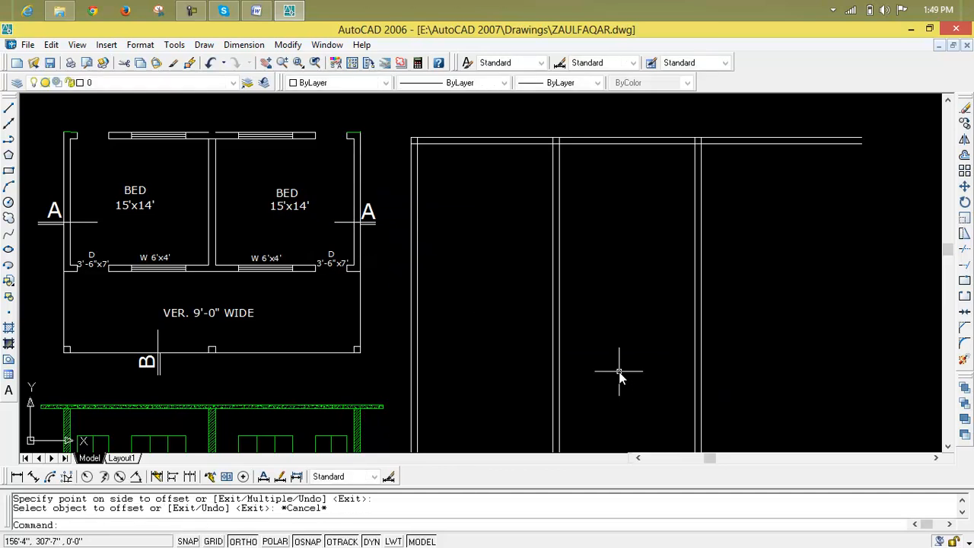
Step: Offset the inner line of the top wall 14' downward to mark the depth of both bedrooms
{"action": "type", "text": "o"}
{"action": "key", "text": "Return"}
{"action": "type", "text": "14'"}
{"action": "key", "text": "Return"}
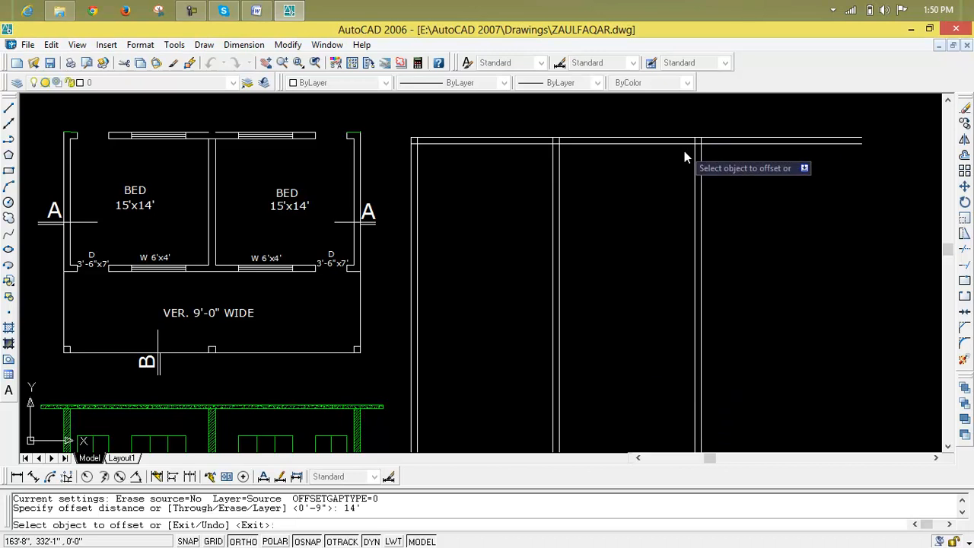
{"action": "left_click", "coordinate": [662, 152]}
{"action": "left_click", "coordinate": [734, 227]}
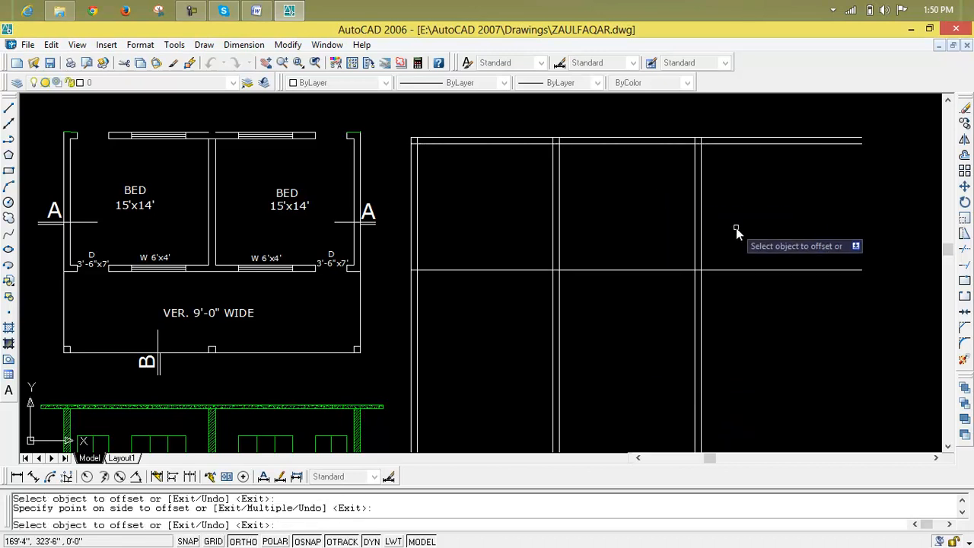
{"action": "key", "text": "Escape"}
{"action": "key", "text": "Escape"}
Step: Offset the bedrooms' lower horizontal line 9" downward to form the thickness of the wall beside the verandah
{"action": "type", "text": "o"}
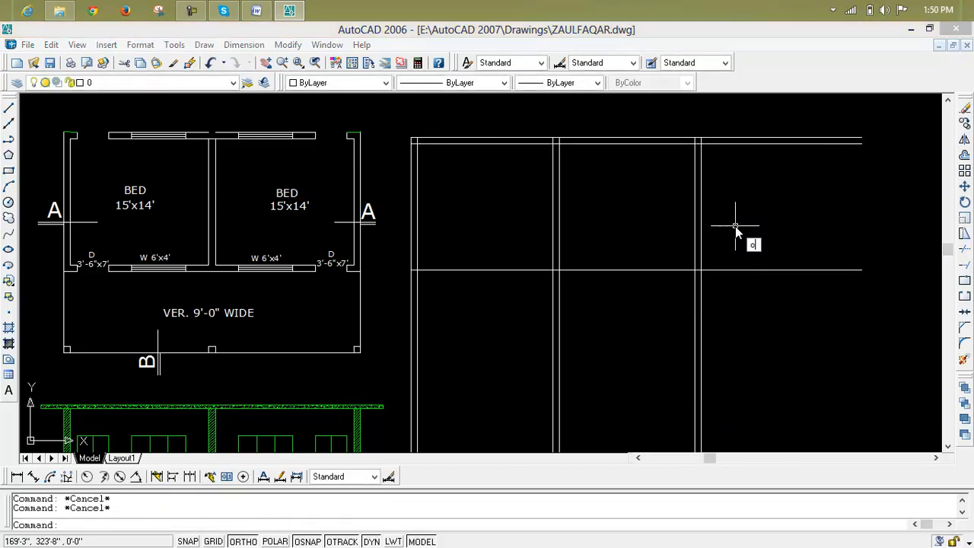
{"action": "key", "text": "Return"}
{"action": "type", "text": "9\""}
{"action": "key", "text": "Return"}
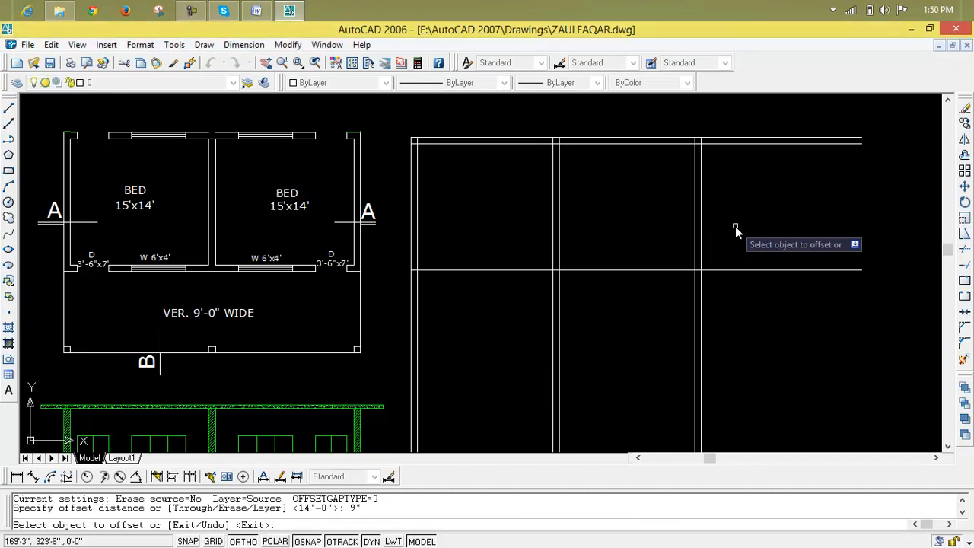
{"action": "left_click", "coordinate": [620, 271]}
{"action": "left_click", "coordinate": [621, 284]}
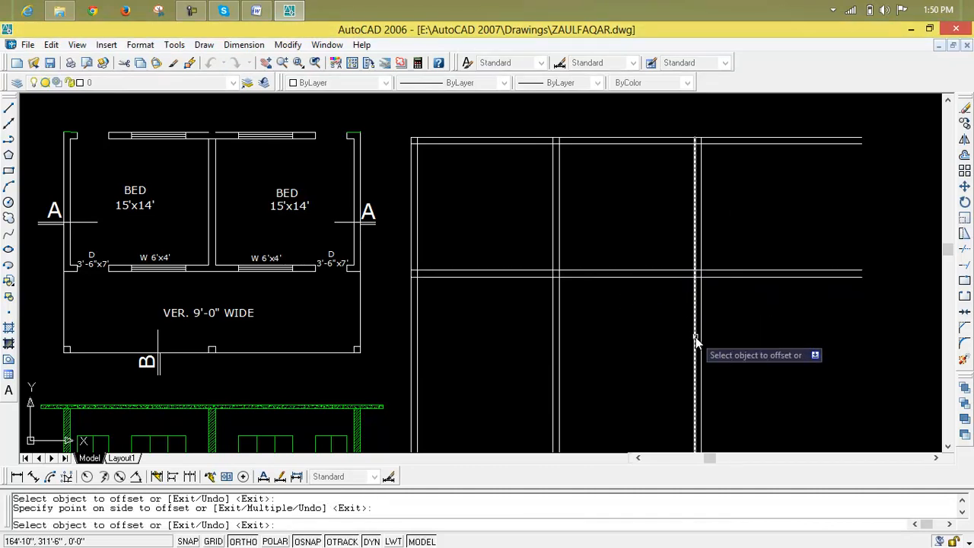
{"action": "key", "text": "Escape"}
{"action": "key", "text": "Escape"}
{"action": "key", "text": "Escape"}
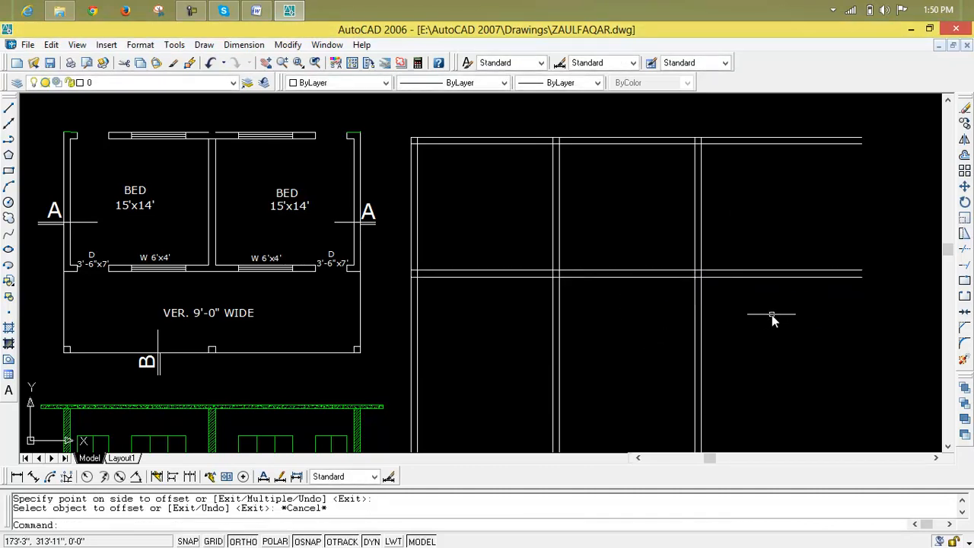
Step: Trim the horizontal wall lines overhanging the right outer wall and the partition lines extending below the bedrooms
{"action": "type", "text": "tr"}
{"action": "key", "text": "Return"}
{"action": "key", "text": "Return"}
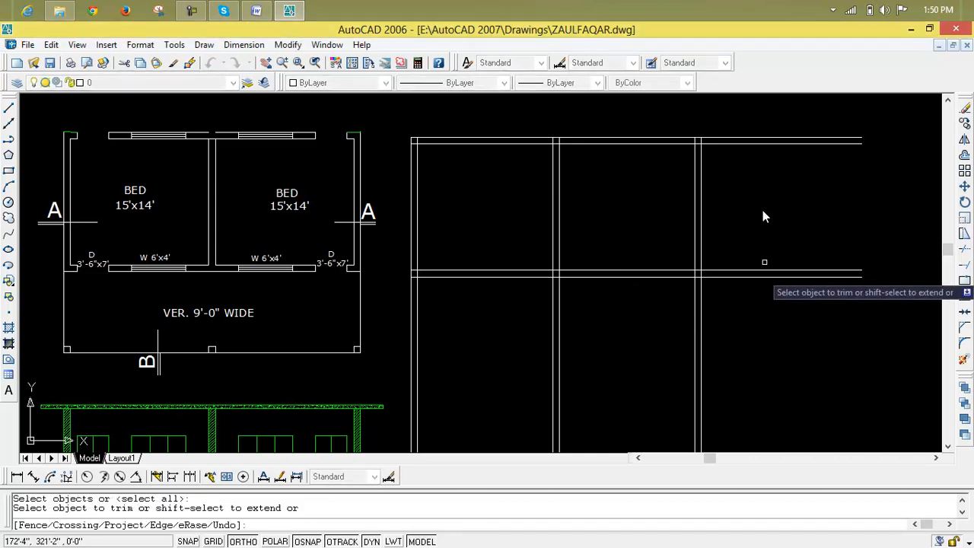
{"action": "left_click", "coordinate": [766, 133]}
{"action": "left_click", "coordinate": [775, 323]}
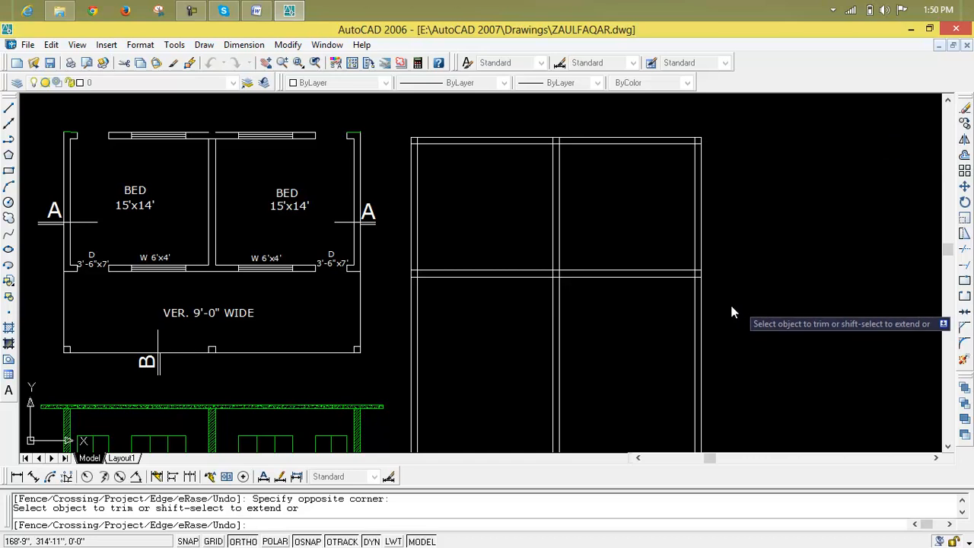
{"action": "mouse_move", "coordinate": [729, 307]}
{"action": "middle_mouse_down"}
{"action": "mouse_move", "coordinate": [750, 301]}
{"action": "mouse_move", "coordinate": [750, 285]}
{"action": "middle_mouse_up"}
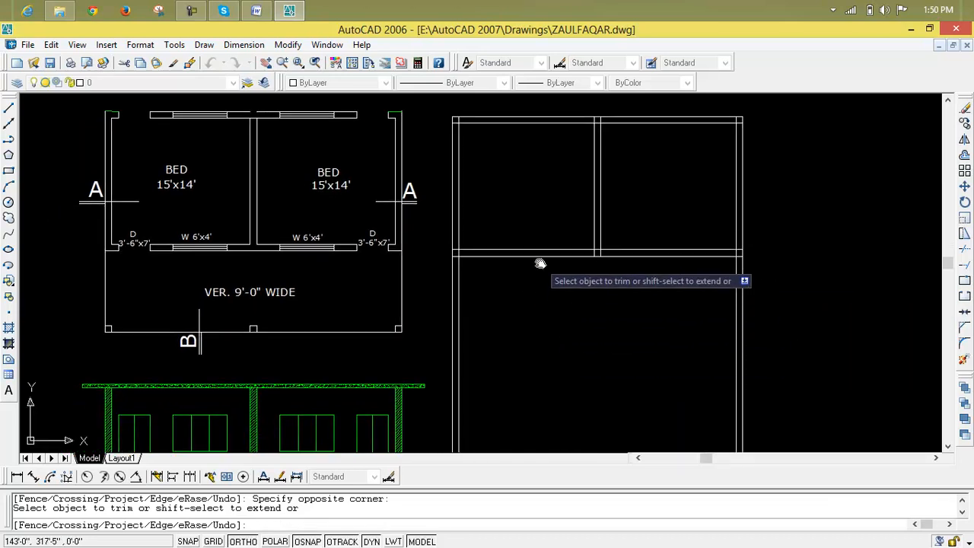
Step: Trim the crossing wall lines where the bedrooms' lower wall meets the partition and the left outer wall
{"action": "scroll", "coordinate": [585, 253], "scroll_direction": "up", "scroll_amount": 5}
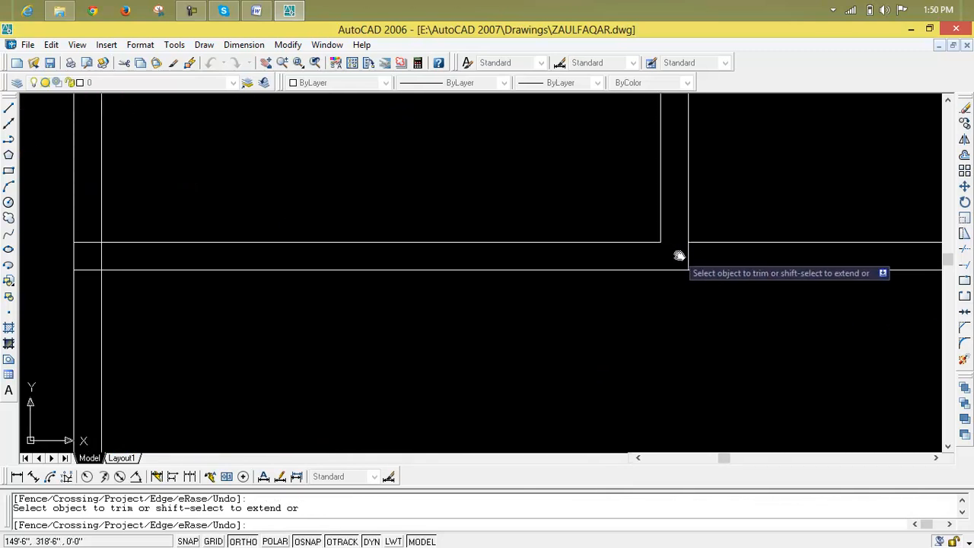
{"action": "scroll", "coordinate": [538, 272], "scroll_direction": "down", "scroll_amount": 3}
{"action": "scroll", "coordinate": [700, 273], "scroll_direction": "down", "scroll_amount": 1}
{"action": "scroll", "coordinate": [593, 269], "scroll_direction": "up", "scroll_amount": 5}
{"action": "left_click", "coordinate": [504, 240]}
{"action": "left_click", "coordinate": [498, 284]}
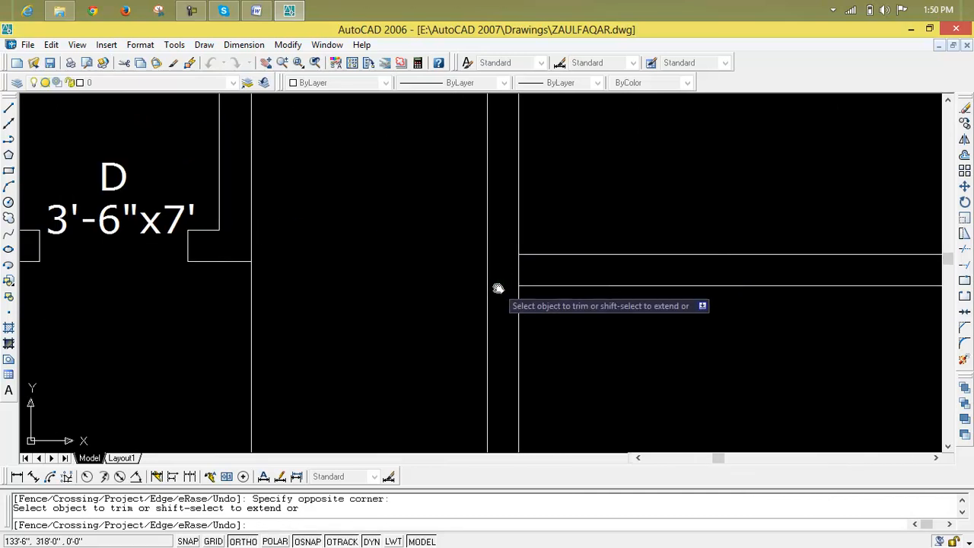
Step: Trim the overlapping inner wall lines at the top-left corner of the new plan
{"action": "scroll", "coordinate": [537, 289], "scroll_direction": "down", "scroll_amount": 5}
{"action": "middle_click_drag", "start_coordinate": [563, 269], "coordinate": [545, 435]}
{"action": "scroll", "coordinate": [508, 193], "scroll_direction": "up", "scroll_amount": 4}
{"action": "left_click", "coordinate": [510, 178]}
{"action": "left_click", "coordinate": [470, 178]}
{"action": "left_click", "coordinate": [472, 181]}
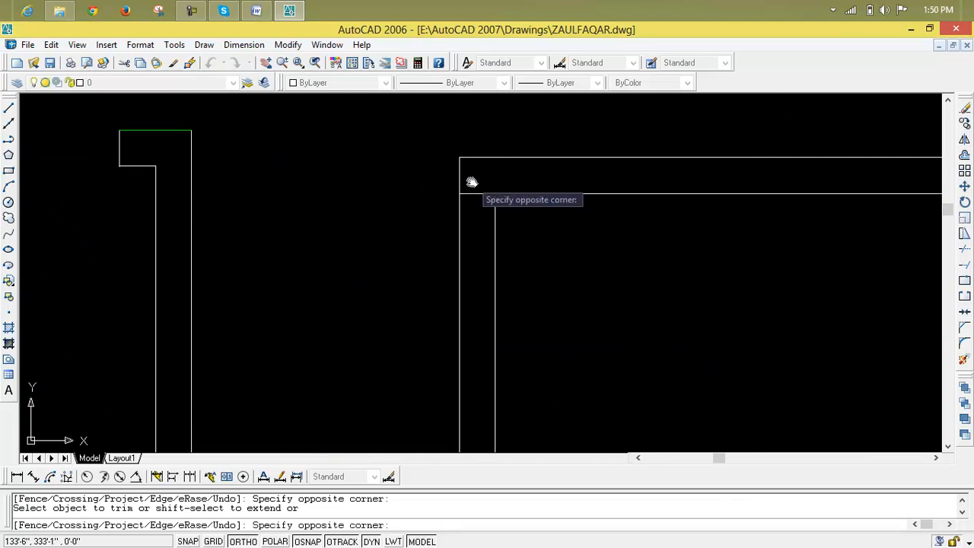
{"action": "left_click", "coordinate": [475, 212]}
Step: Trim the crossing lines where the partition meets the top wall to open the junction
{"action": "scroll", "coordinate": [631, 282], "scroll_direction": "down", "scroll_amount": 4}
{"action": "scroll", "coordinate": [632, 282], "scroll_direction": "up", "scroll_amount": 5}
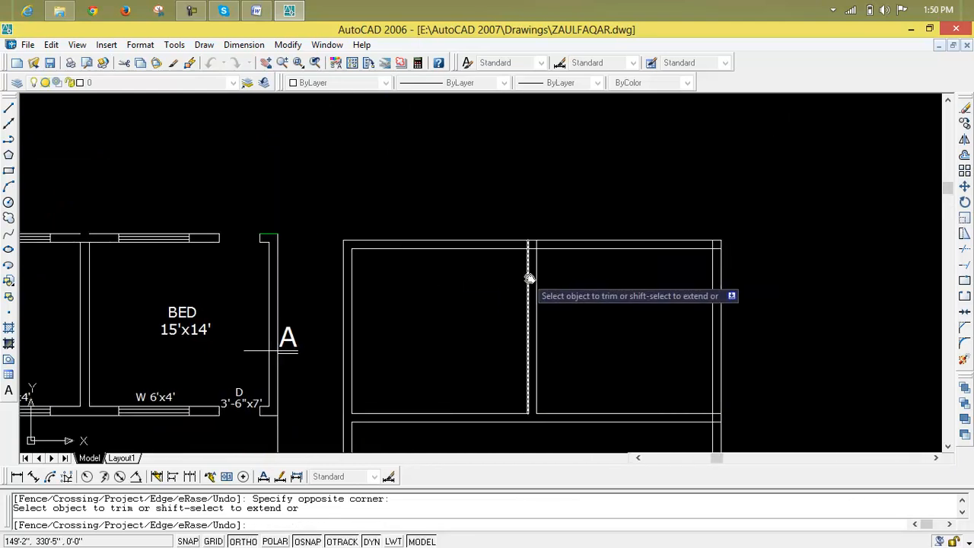
{"action": "left_click", "coordinate": [544, 197]}
{"action": "left_click", "coordinate": [491, 199]}
{"action": "left_click", "coordinate": [507, 200]}
{"action": "left_click", "coordinate": [523, 219]}
Step: Trim the overlapping inner wall lines at the top-right corner of the new plan
{"action": "scroll", "coordinate": [529, 292], "scroll_direction": "down", "scroll_amount": 4}
{"action": "middle_click_drag", "start_coordinate": [529, 292], "coordinate": [408, 269]}
{"action": "scroll", "coordinate": [487, 284], "scroll_direction": "up", "scroll_amount": 5}
{"action": "left_click", "coordinate": [502, 216]}
{"action": "left_click", "coordinate": [503, 228]}
{"action": "left_click", "coordinate": [502, 216]}
{"action": "left_click", "coordinate": [452, 215]}
{"action": "scroll", "coordinate": [436, 286], "scroll_direction": "down", "scroll_amount": 3}
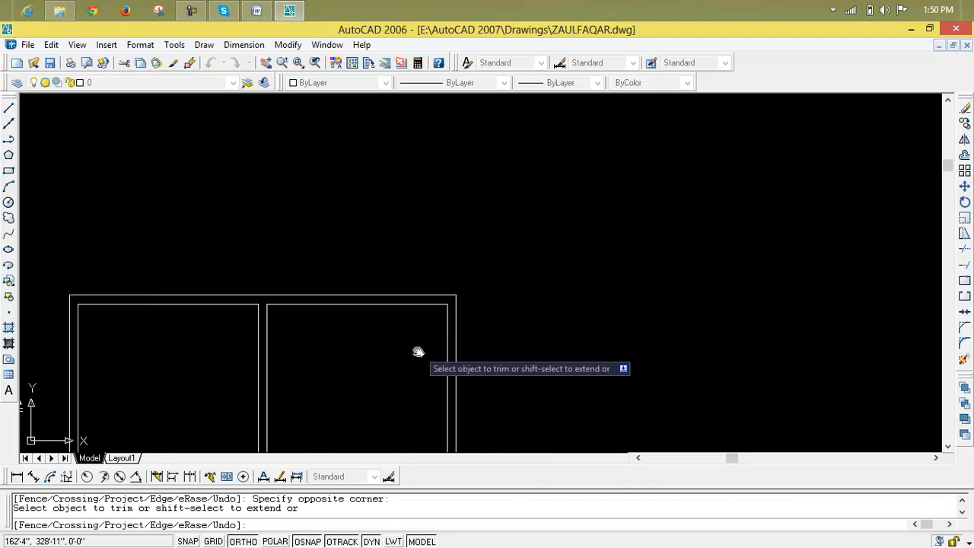
Step: Trim the crossing lines where the bedrooms' lower wall meets the right outer wall and finish trimming
{"action": "middle_click_drag", "start_coordinate": [419, 348], "coordinate": [540, 256]}
{"action": "mouse_move", "coordinate": [426, 311]}
{"action": "middle_mouse_down"}
{"action": "mouse_move", "coordinate": [473, 286]}
{"action": "mouse_move", "coordinate": [551, 195]}
{"action": "middle_mouse_up"}
{"action": "scroll", "coordinate": [720, 279], "scroll_direction": "up", "scroll_amount": 5}
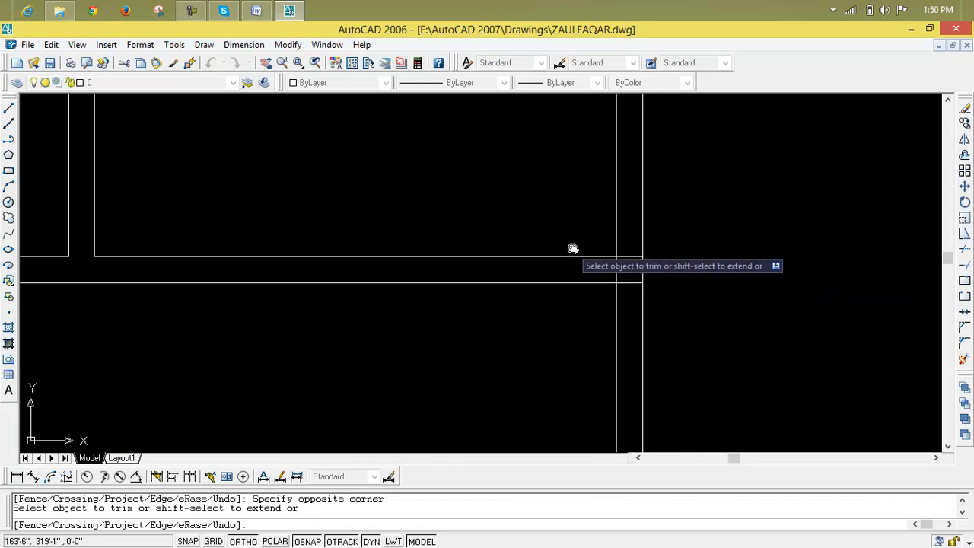
{"action": "left_click", "coordinate": [629, 249]}
{"action": "left_click", "coordinate": [631, 291]}
{"action": "left_click", "coordinate": [616, 277]}
{"action": "left_click", "coordinate": [585, 272]}
{"action": "scroll", "coordinate": [572, 284], "scroll_direction": "down", "scroll_amount": 3}
{"action": "scroll", "coordinate": [572, 284], "scroll_direction": "down", "scroll_amount": 5}
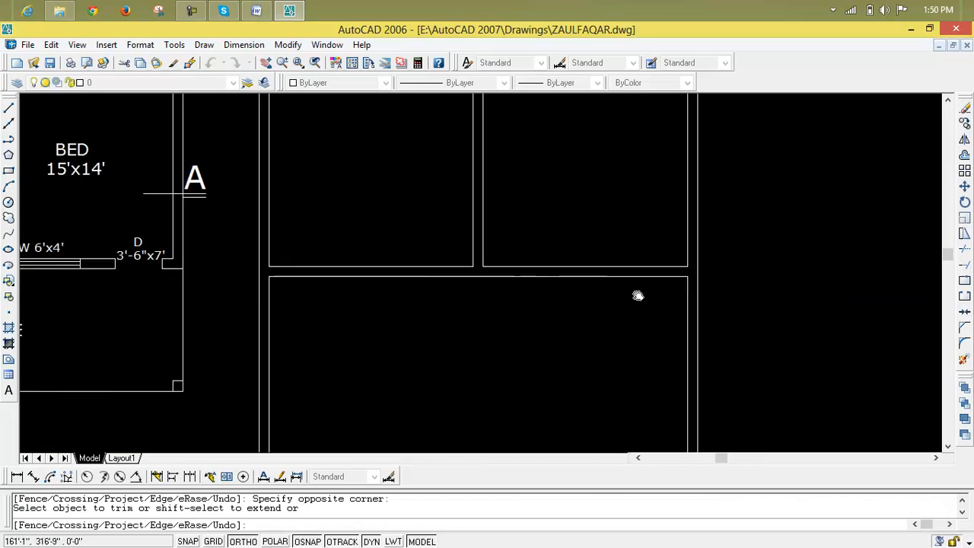
{"action": "mouse_move", "coordinate": [680, 302]}
{"action": "middle_mouse_down"}
{"action": "mouse_move", "coordinate": [632, 290]}
{"action": "mouse_move", "coordinate": [631, 279]}
{"action": "middle_mouse_up"}
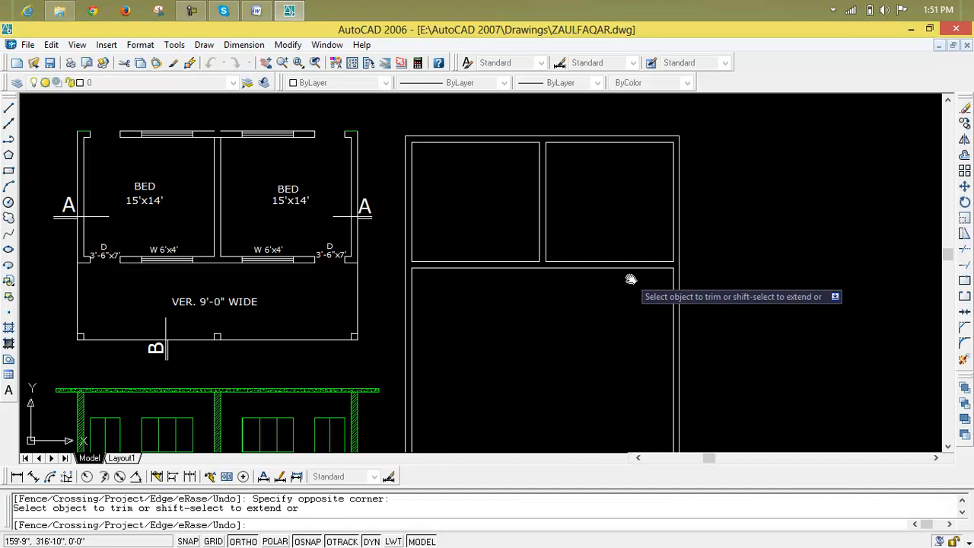
{"action": "key", "text": "Escape"}
{"action": "key", "text": "Escape"}
{"action": "key", "text": "Escape"}
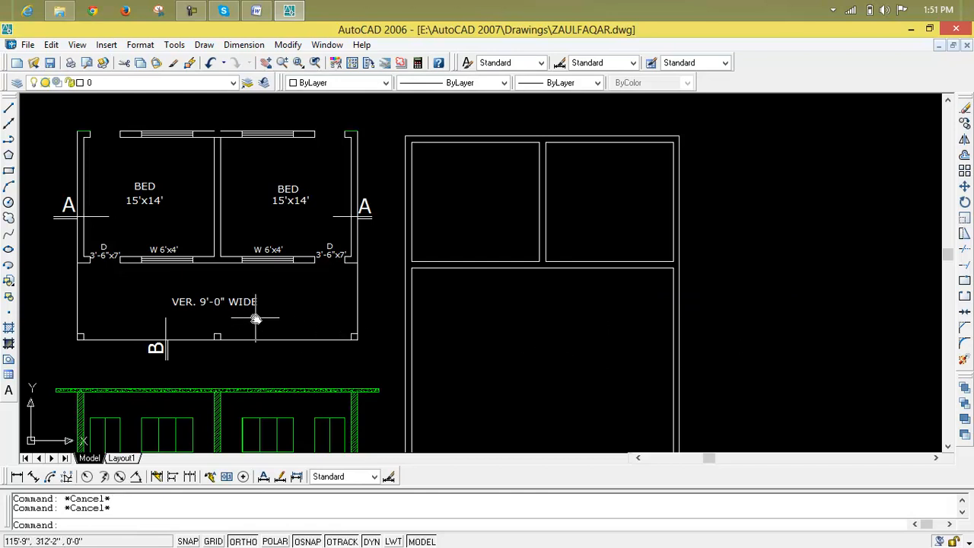
Step: Offset the lower line of the bedrooms' bottom wall 9' downward to mark the verandah width
{"action": "type", "text": "o"}
{"action": "key", "text": "Return"}
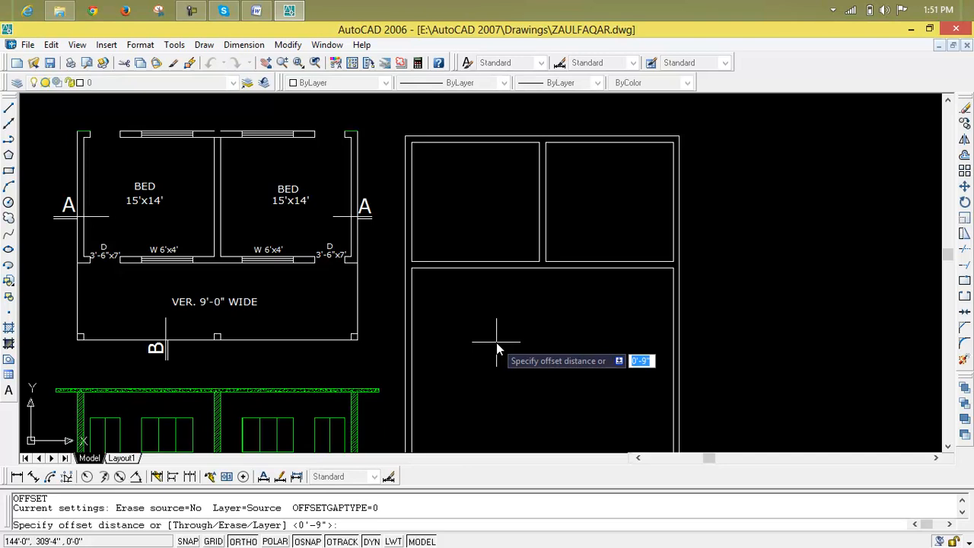
{"action": "type", "text": "9'"}
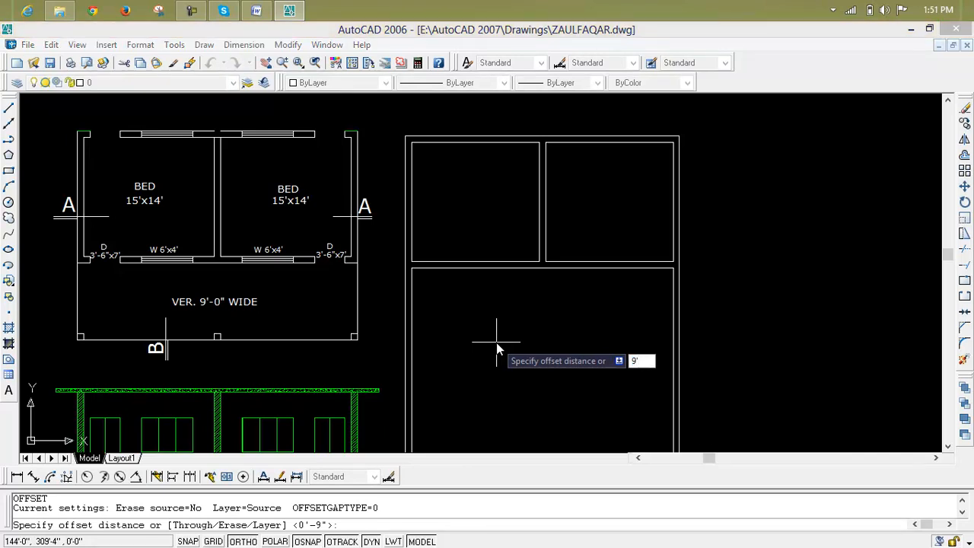
{"action": "key", "text": "Return"}
{"action": "left_click", "coordinate": [520, 272]}
{"action": "left_click", "coordinate": [518, 450]}
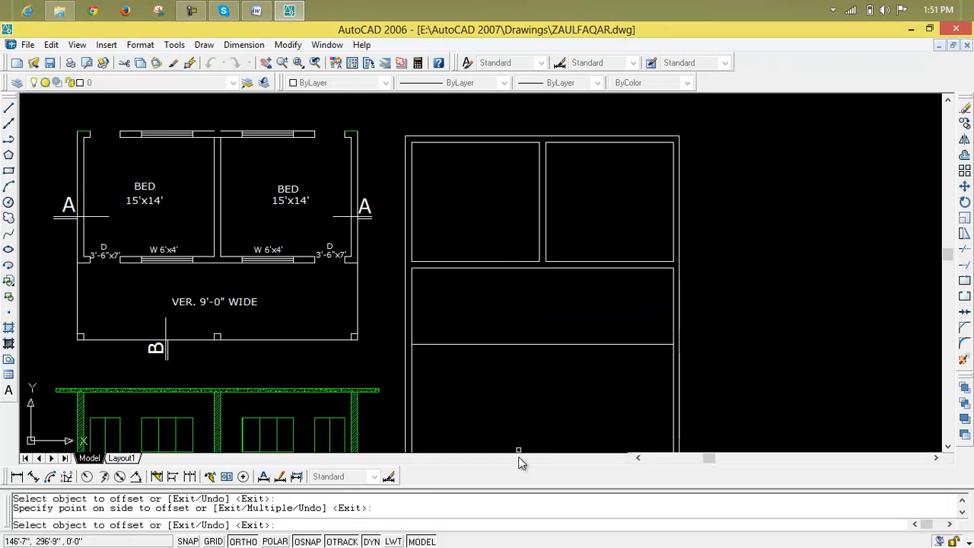
{"action": "key", "text": "Escape"}
{"action": "key", "text": "Escape"}
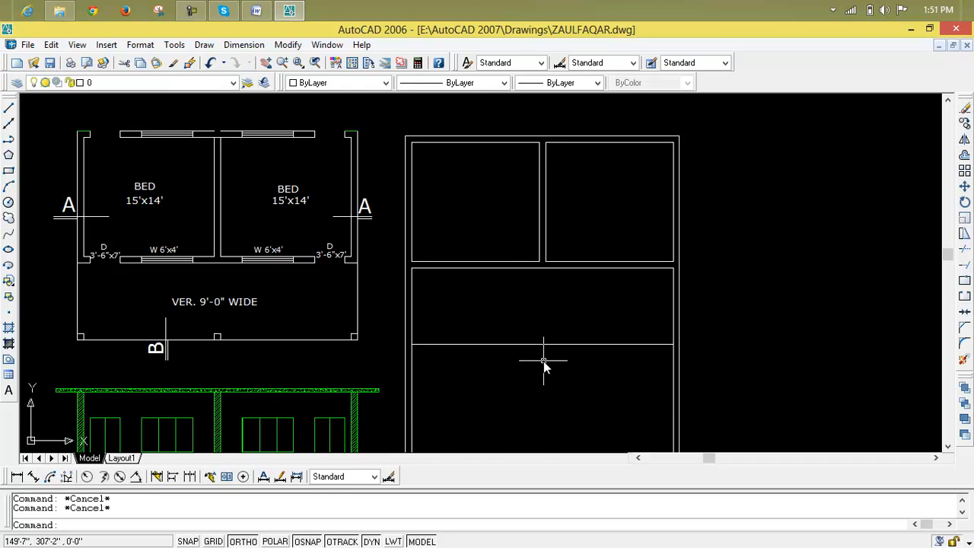
Step: Draw a vertical line from the lower end of the partition's left face down past the verandah's front line
{"action": "type", "text": "l"}
{"action": "key", "text": "Return"}
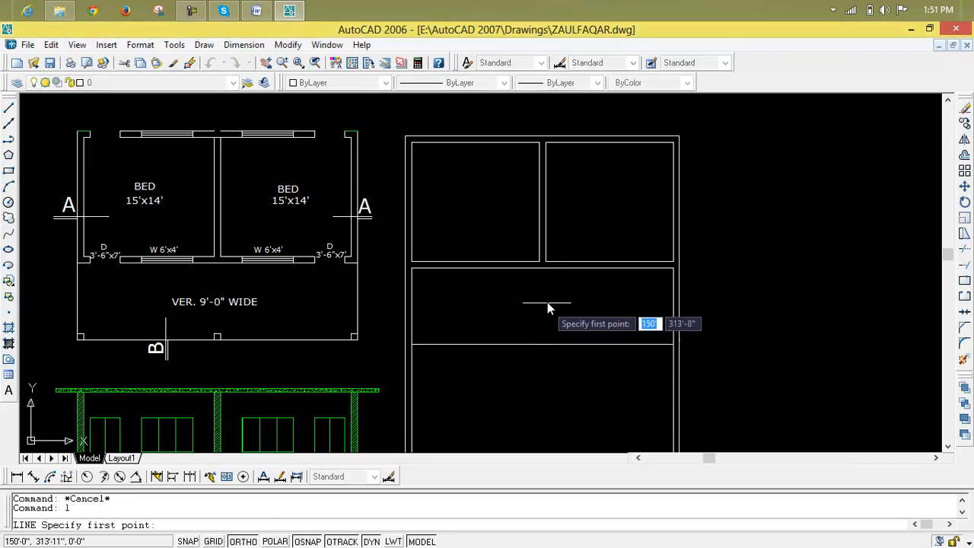
{"action": "left_click", "coordinate": [541, 261]}
{"action": "left_click", "coordinate": [539, 360]}
{"action": "key", "text": "Return"}
Step: Try to draw a line from the lower end of the partition's right face past the verandah's front line, and erase it
{"action": "key", "text": "Return"}
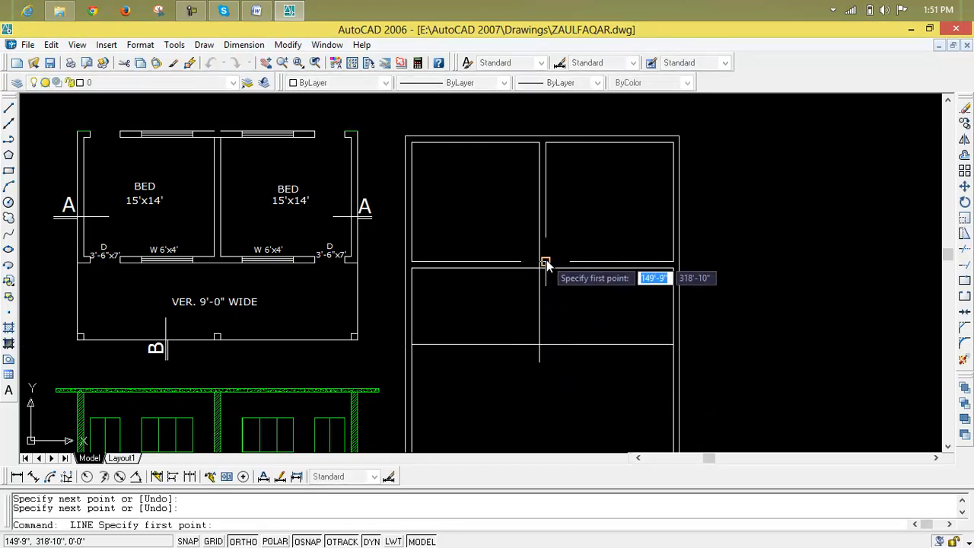
{"action": "left_click", "coordinate": [544, 262]}
{"action": "left_click", "coordinate": [540, 363]}
{"action": "key", "text": "Return"}
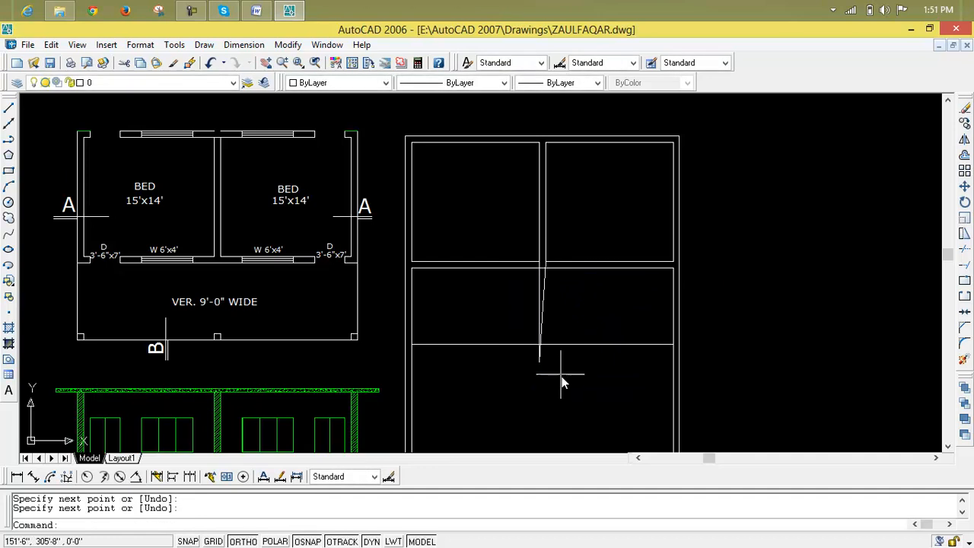
{"action": "left_click", "coordinate": [543, 305]}
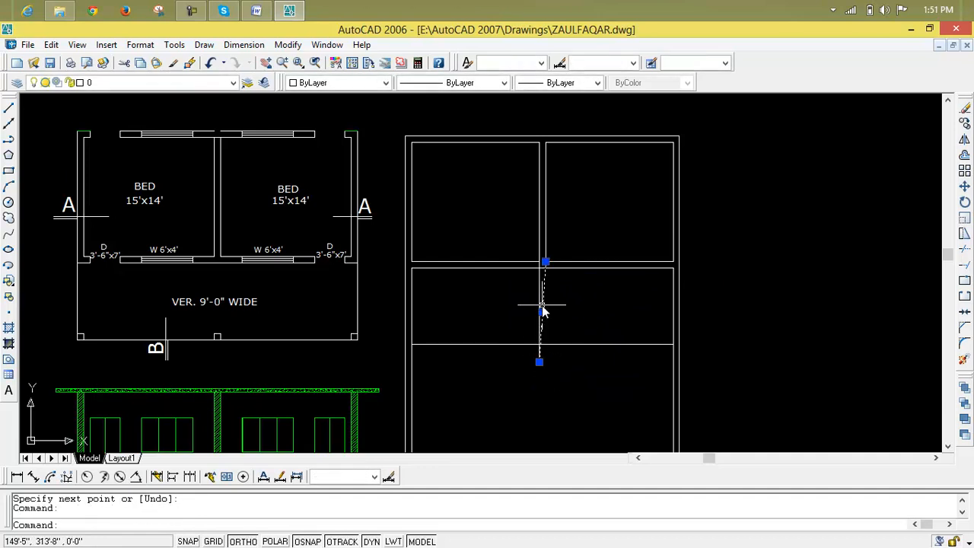
{"action": "key", "text": "Delete"}
Step: Offset the vertical line crossing the verandah 9" to the right to continue the partition's right face
{"action": "scroll", "coordinate": [542, 306], "scroll_direction": "up", "scroll_amount": 2}
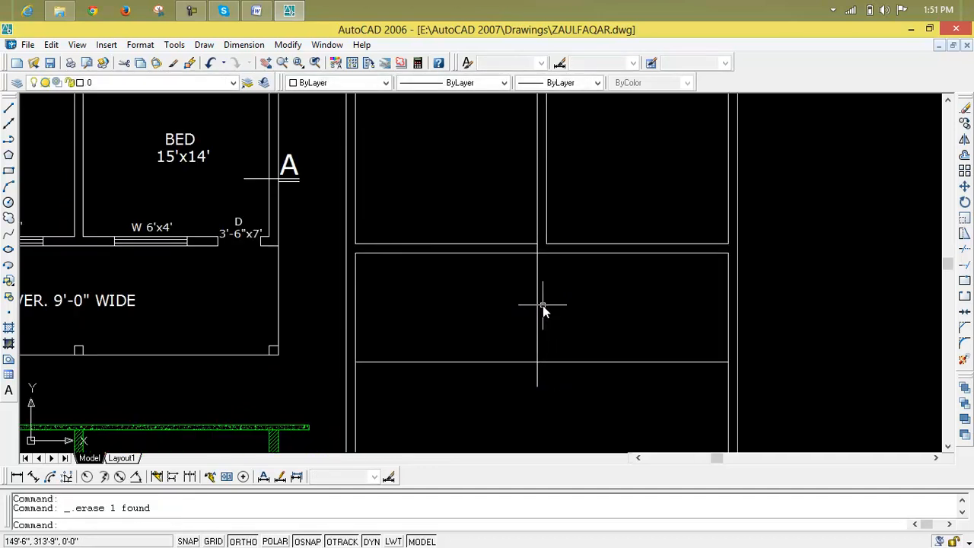
{"action": "type", "text": "o"}
{"action": "key", "text": "Return"}
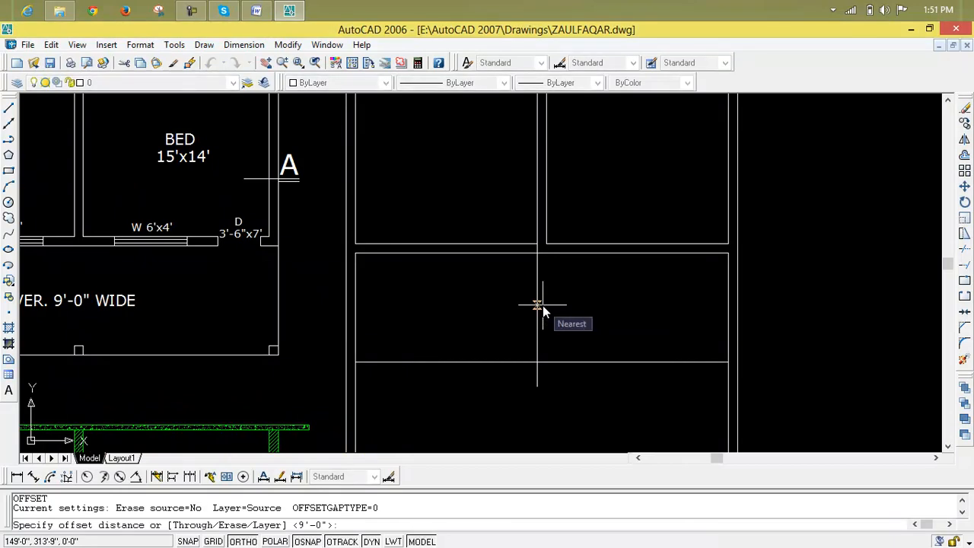
{"action": "type", "text": "9"}
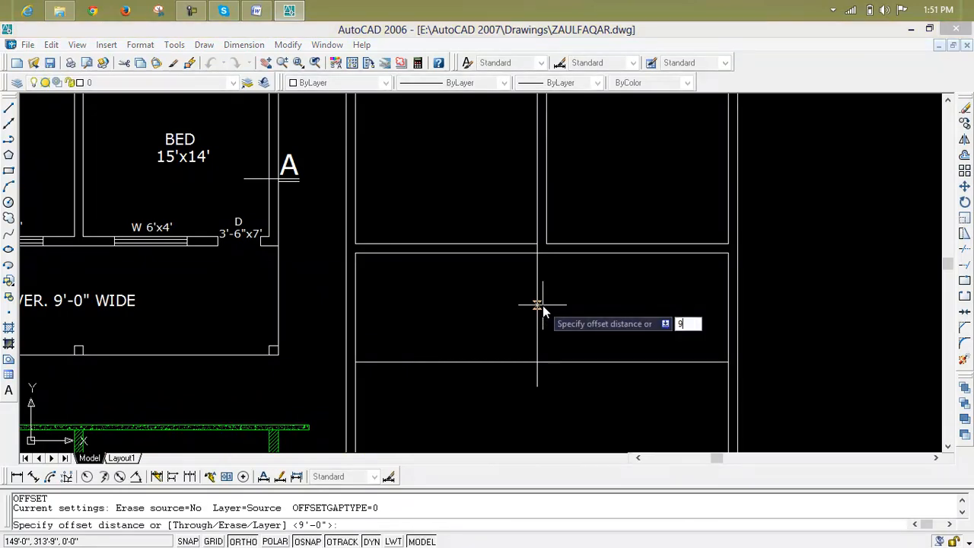
{"action": "key", "text": "Return"}
{"action": "left_click", "coordinate": [537, 307]}
{"action": "left_click", "coordinate": [545, 305]}
{"action": "key", "text": "Escape"}
{"action": "key", "text": "Escape"}
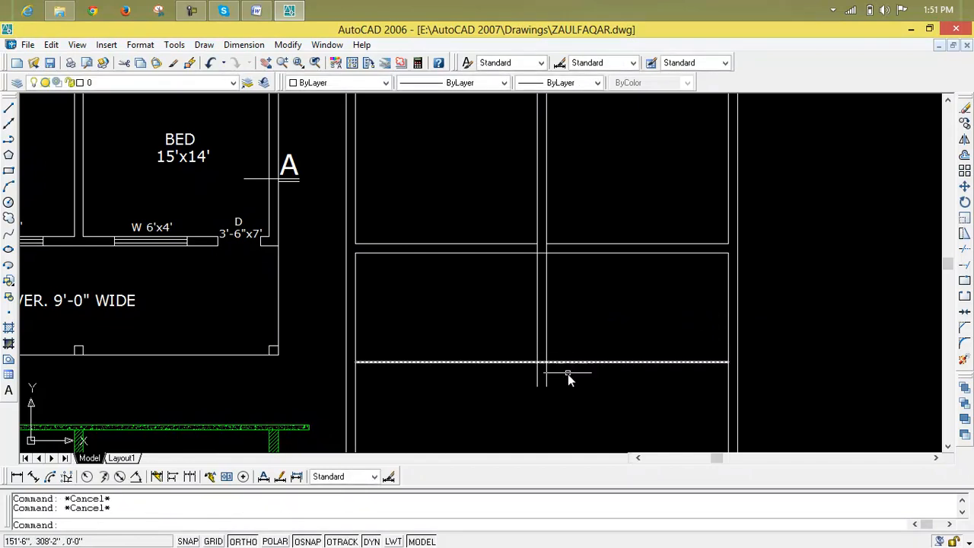
Step: Trim the ends of both vertical lines that project below the verandah's front line
{"action": "type", "text": "tr"}
{"action": "key", "text": "Return"}
{"action": "key", "text": "Return"}
{"action": "left_click", "coordinate": [568, 373]}
{"action": "left_click", "coordinate": [530, 382]}
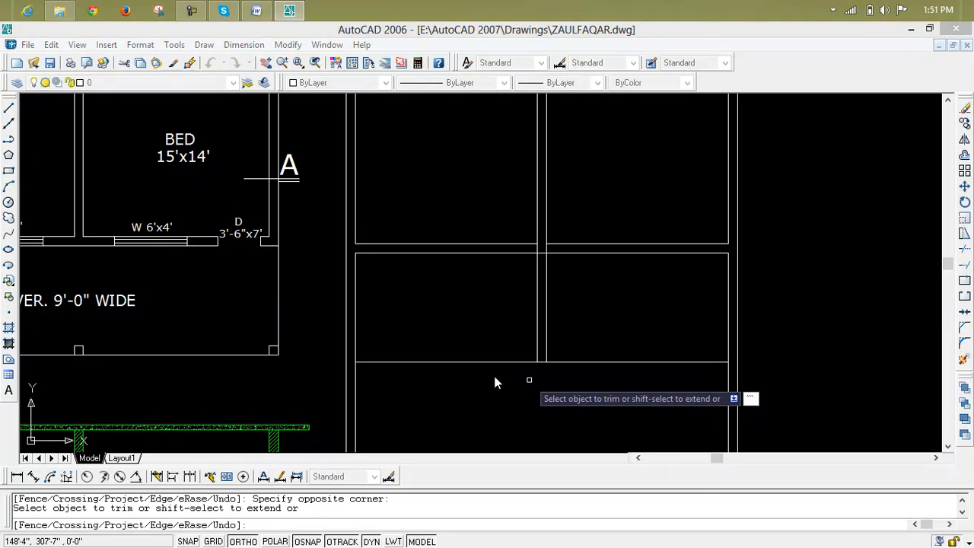
{"action": "key", "text": "Escape"}
{"action": "key", "text": "Escape"}
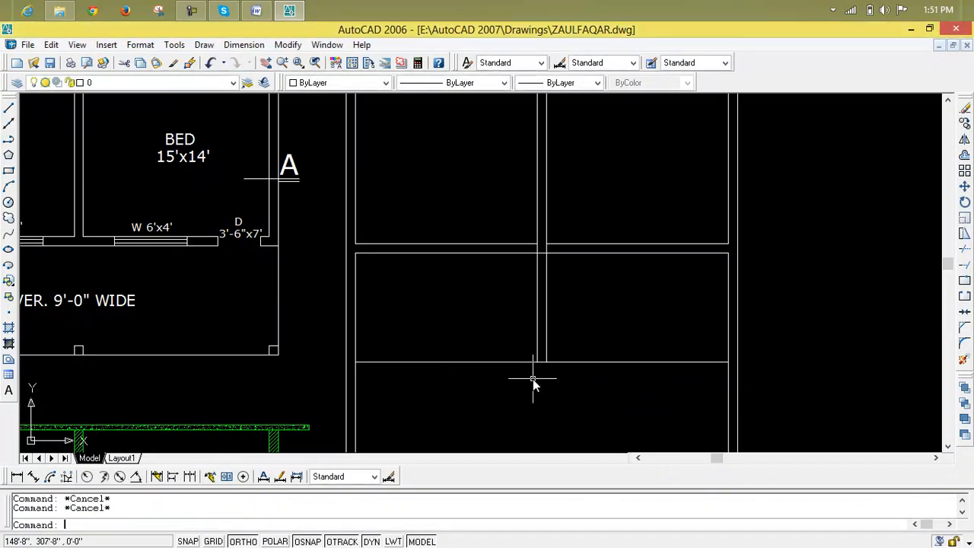
Step: Join the verandah's front line to the left outer wall line in a square corner with Chamfer
{"action": "type", "text": "cha"}
{"action": "key", "text": "Return"}
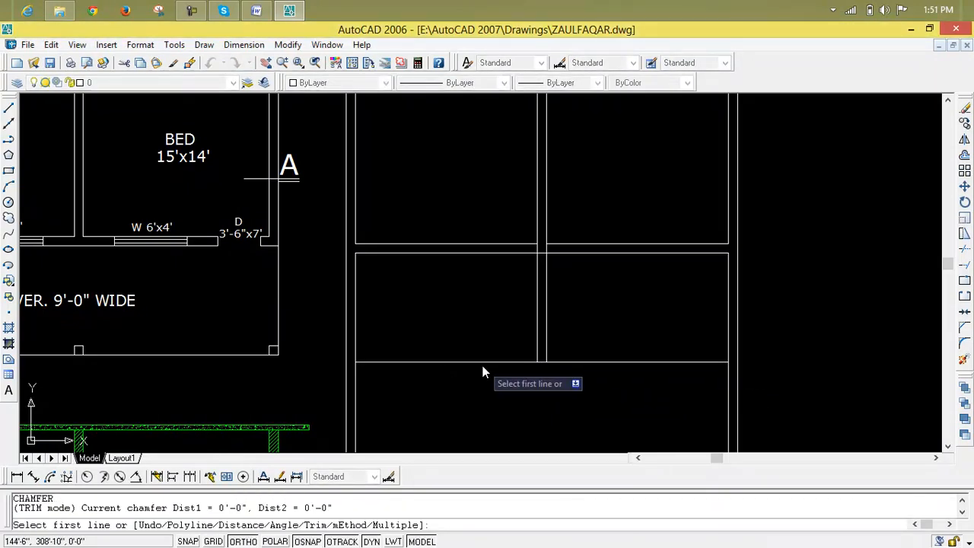
{"action": "left_click", "coordinate": [468, 362]}
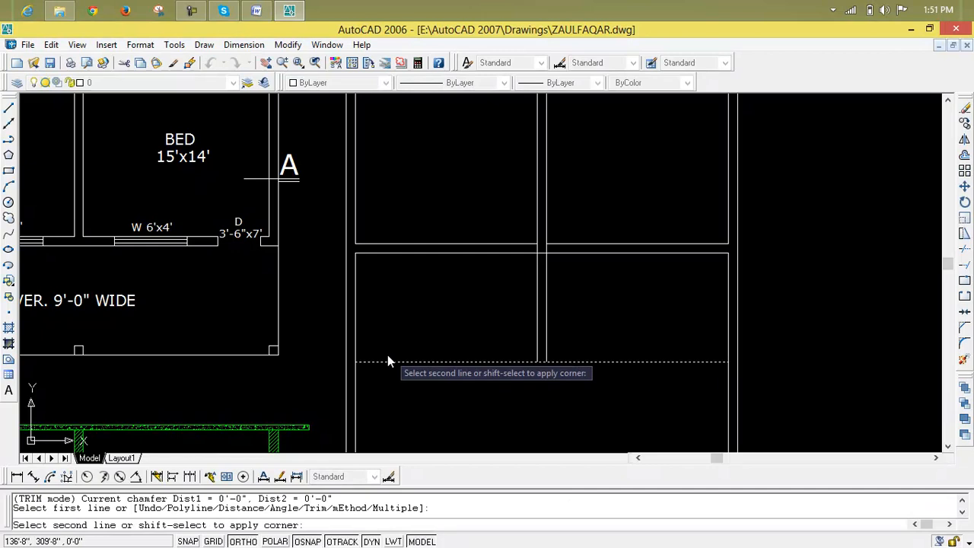
{"action": "left_click", "coordinate": [346, 339]}
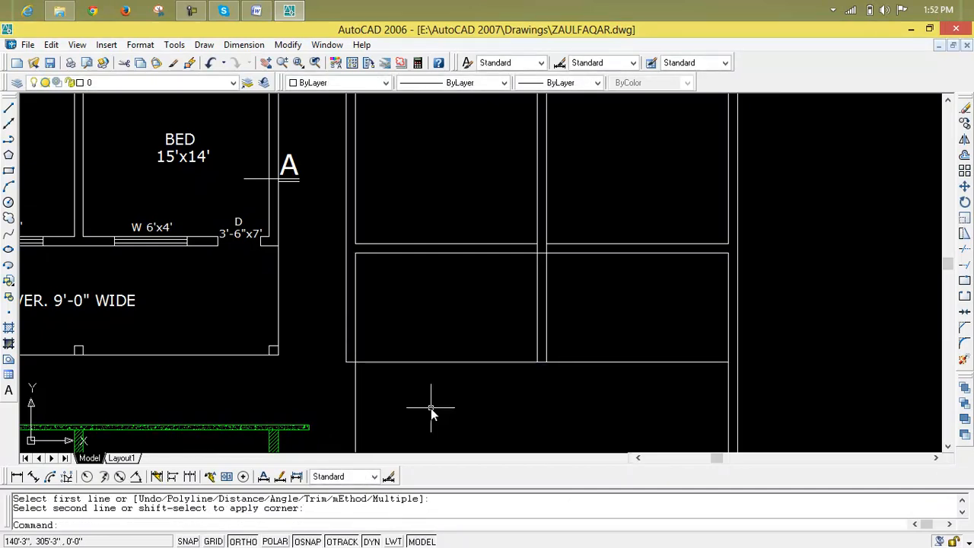
Step: Try to chamfer the right outer wall line with the verandah's front line, and undo it
{"action": "mouse_move", "coordinate": [430, 408]}
{"action": "middle_mouse_down"}
{"action": "mouse_move", "coordinate": [700, 426]}
{"action": "mouse_move", "coordinate": [700, 406]}
{"action": "mouse_move", "coordinate": [687, 403]}
{"action": "middle_mouse_up"}
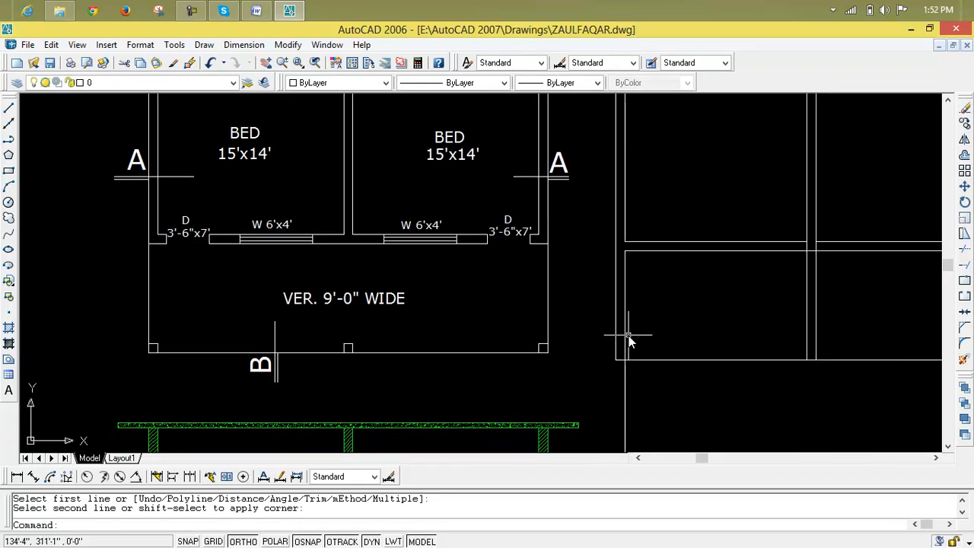
{"action": "scroll", "coordinate": [639, 336], "scroll_direction": "down", "scroll_amount": 3}
{"action": "middle_click_drag", "start_coordinate": [647, 332], "coordinate": [605, 328]}
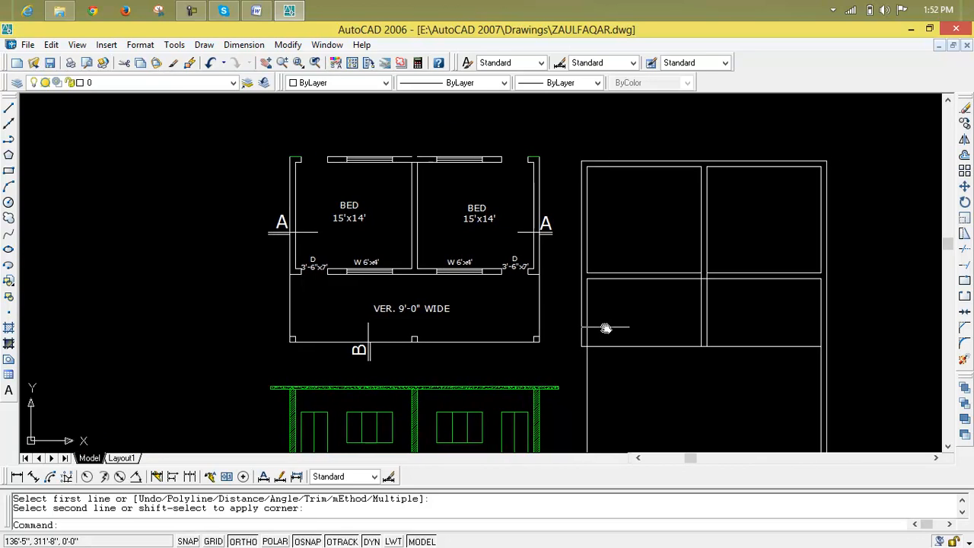
{"action": "key", "text": "Return"}
{"action": "scroll", "coordinate": [821, 354], "scroll_direction": "up", "scroll_amount": 2}
{"action": "left_click", "coordinate": [833, 356]}
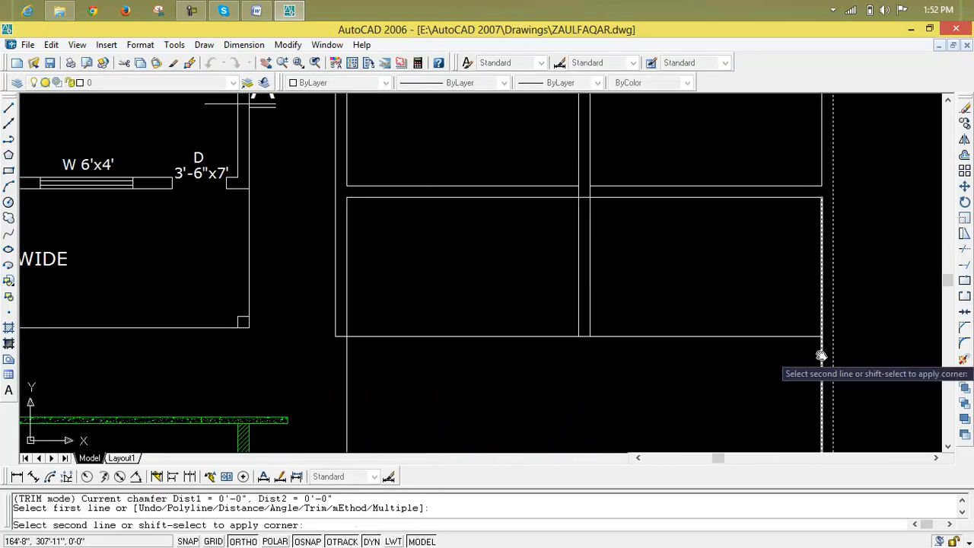
{"action": "left_click", "coordinate": [805, 336]}
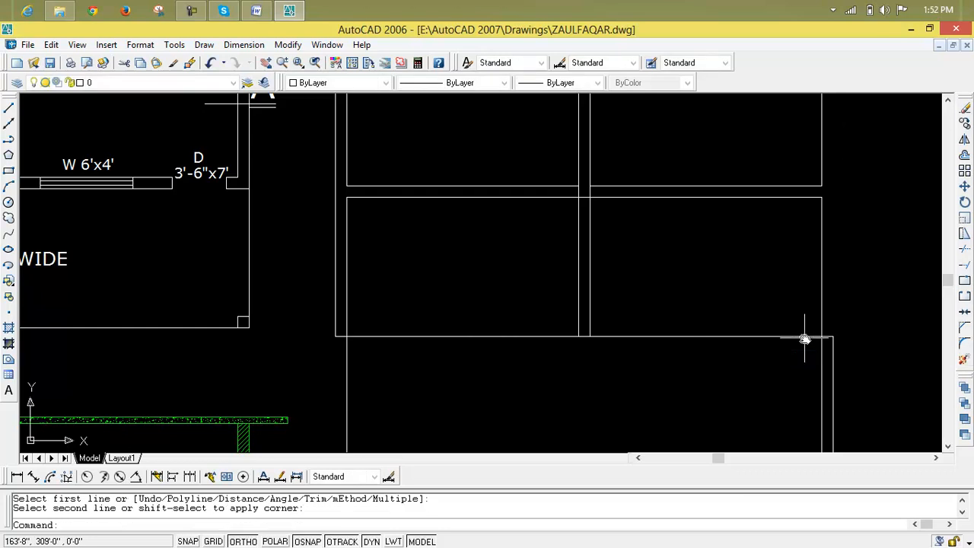
{"action": "scroll", "coordinate": [806, 369], "scroll_direction": "down", "scroll_amount": 4}
{"action": "key", "text": "ctrl+z"}
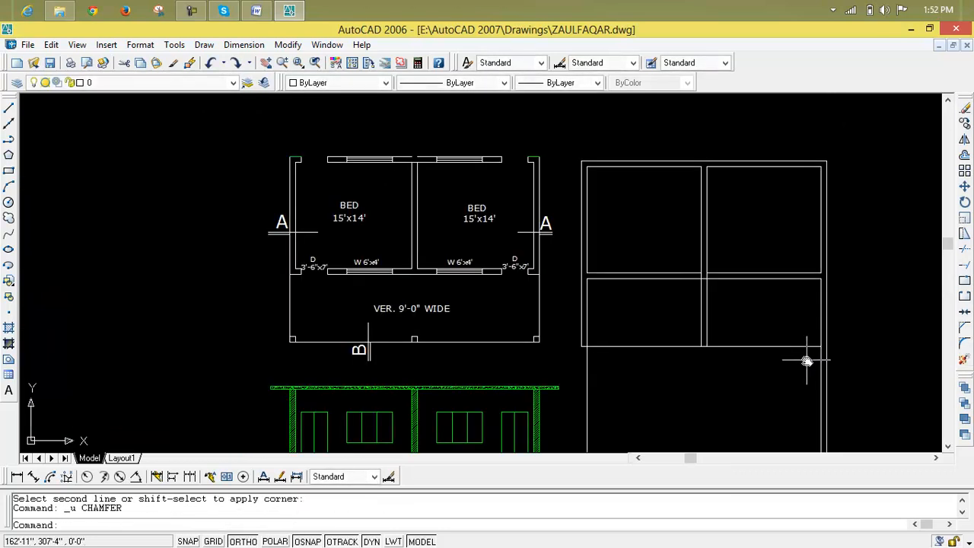
{"action": "key", "text": "space"}
Step: Chamfer the verandah's front line with the right outer wall line, keeping the wall above the corner
{"action": "scroll", "coordinate": [811, 358], "scroll_direction": "down", "scroll_amount": 3}
{"action": "middle_click_drag", "start_coordinate": [817, 358], "coordinate": [605, 342]}
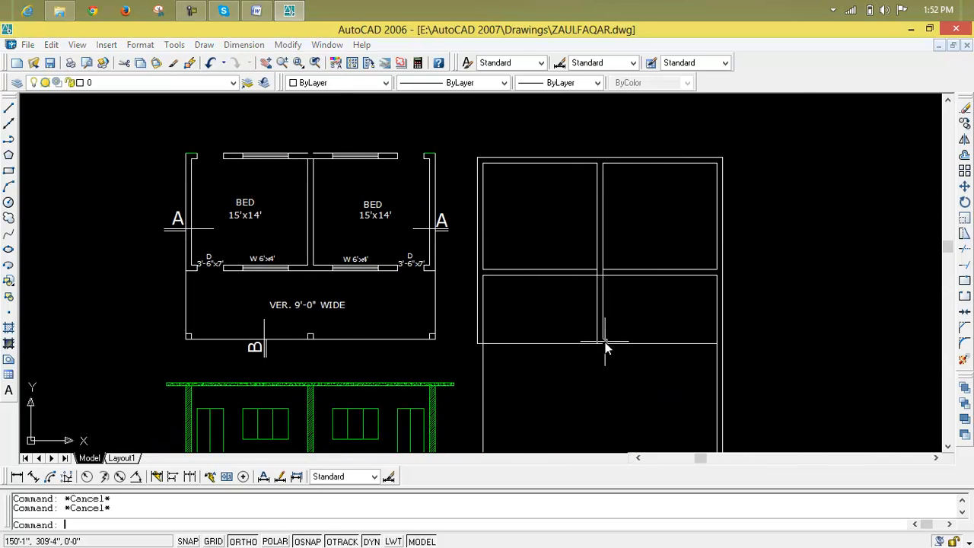
{"action": "type", "text": "cha"}
{"action": "key", "text": "Return"}
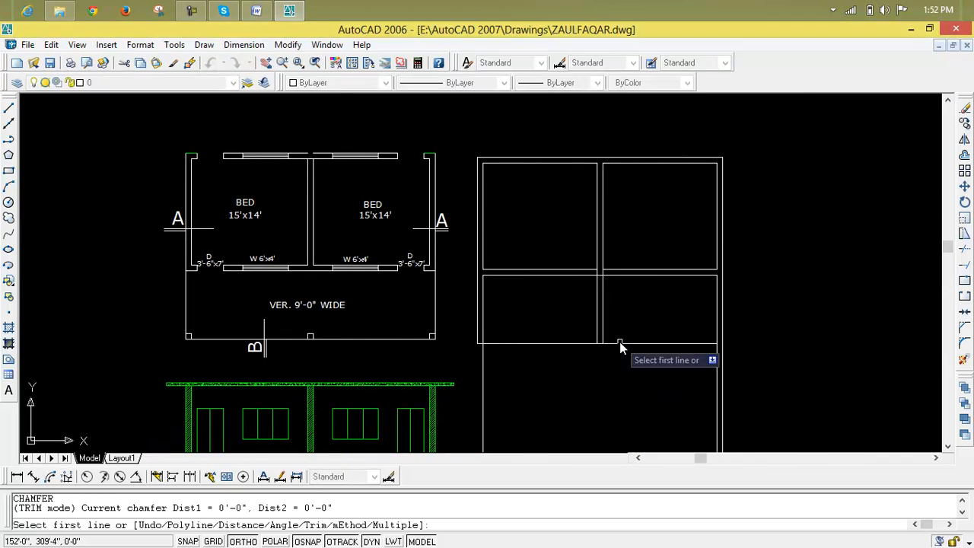
{"action": "left_click", "coordinate": [619, 343]}
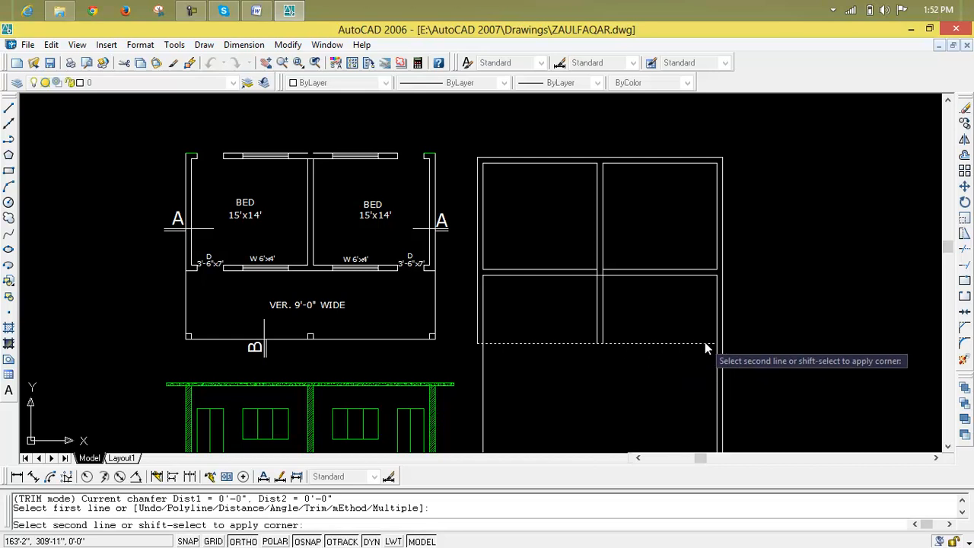
{"action": "left_click", "coordinate": [722, 301]}
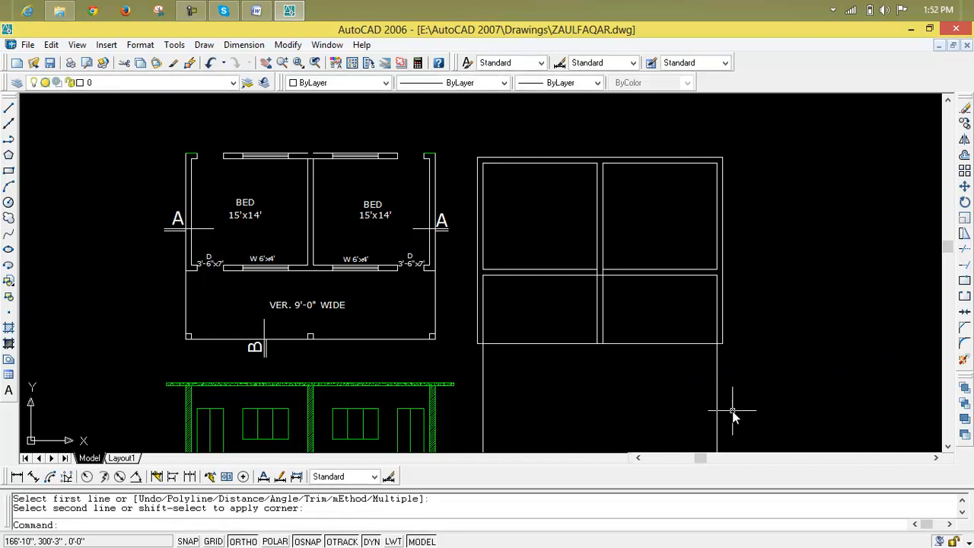
{"action": "middle_click_drag", "start_coordinate": [702, 408], "coordinate": [734, 374]}
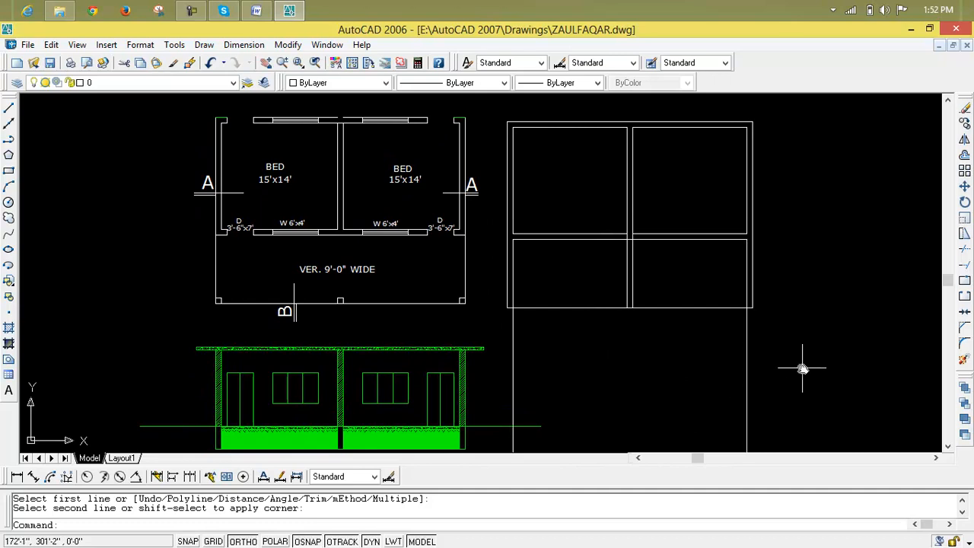
{"action": "key", "text": "Escape"}
{"action": "key", "text": "Escape"}
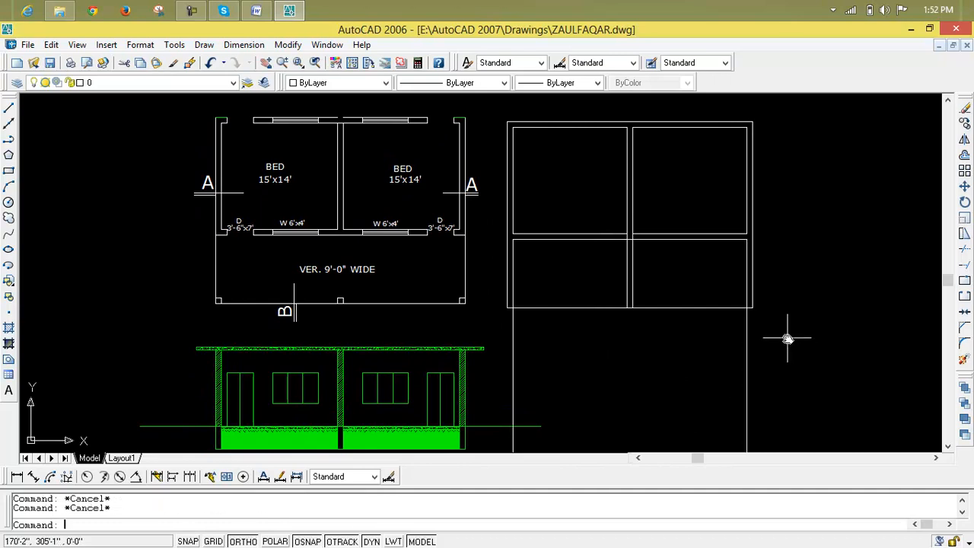
Step: Chamfer the right outer wall line with the lower line of the bedrooms' bottom wall to close that corner
{"action": "scroll", "coordinate": [775, 223], "scroll_direction": "up", "scroll_amount": 5}
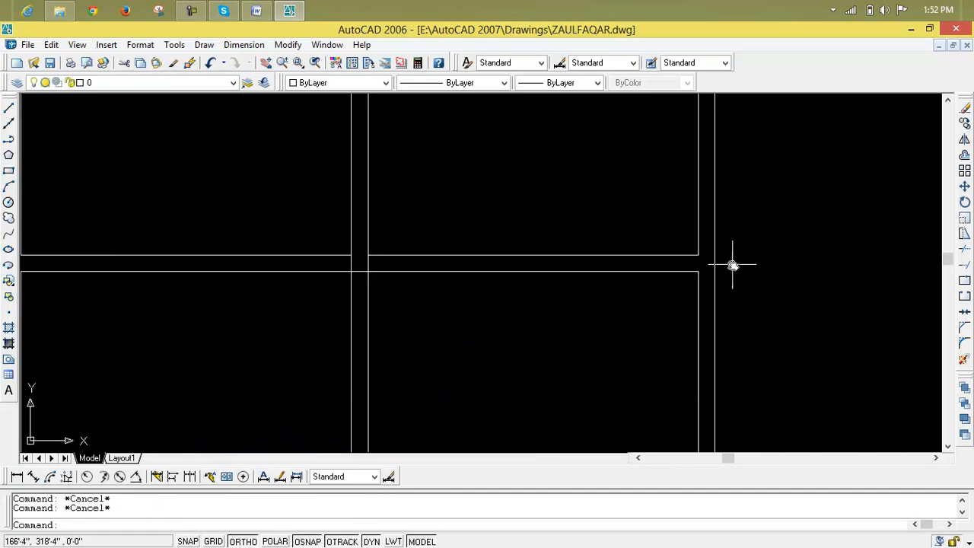
{"action": "type", "text": "cha"}
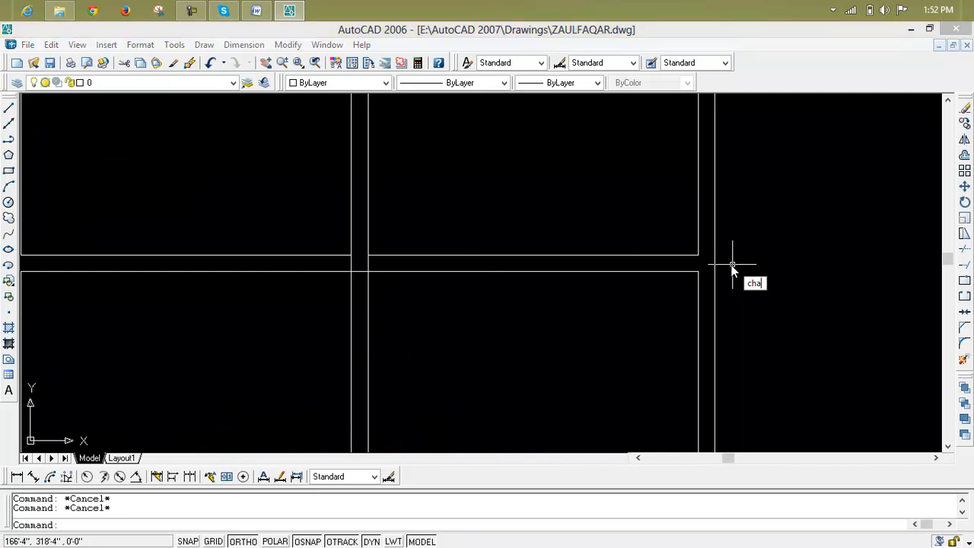
{"action": "key", "text": "Return"}
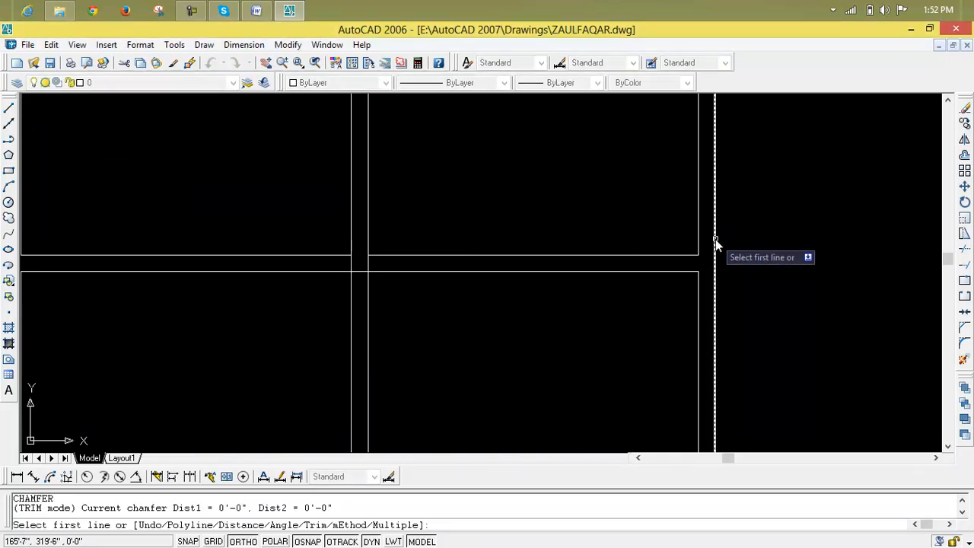
{"action": "left_click", "coordinate": [715, 242]}
{"action": "left_click", "coordinate": [687, 272]}
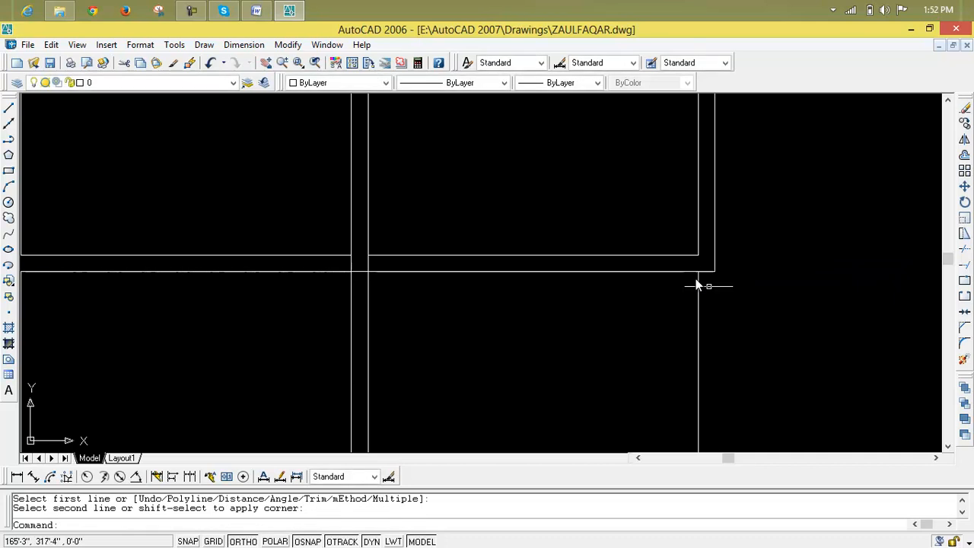
Step: Chamfer the left outer wall line with the lower line of the bedrooms' bottom wall and finish chamfering
{"action": "scroll", "coordinate": [699, 330], "scroll_direction": "down", "scroll_amount": 2}
{"action": "key", "text": "Return"}
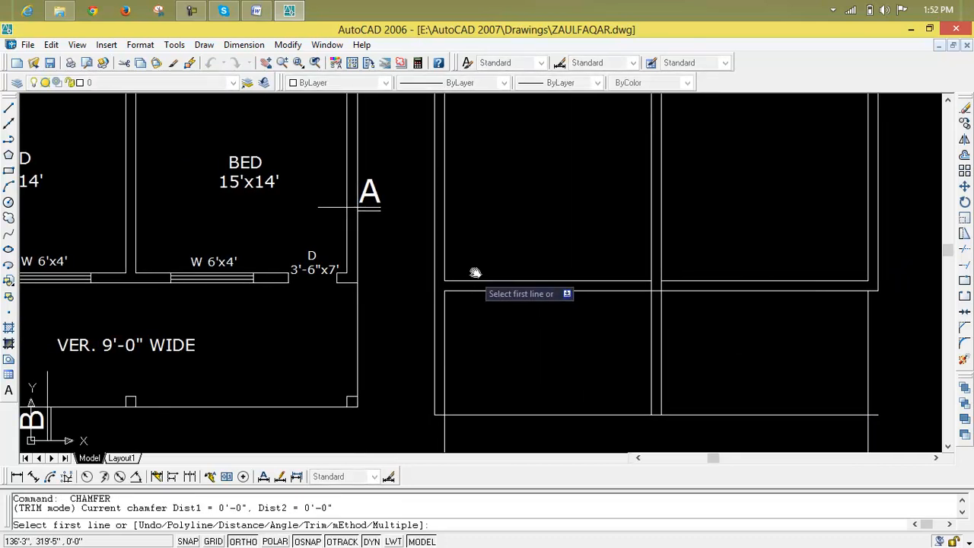
{"action": "left_click", "coordinate": [432, 229]}
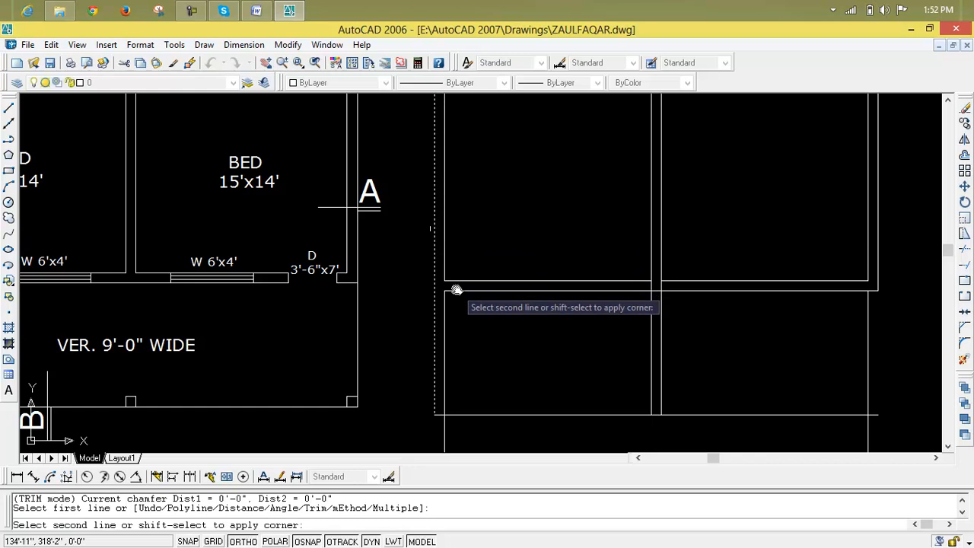
{"action": "left_click", "coordinate": [456, 289]}
{"action": "key", "text": "Escape"}
{"action": "key", "text": "Escape"}
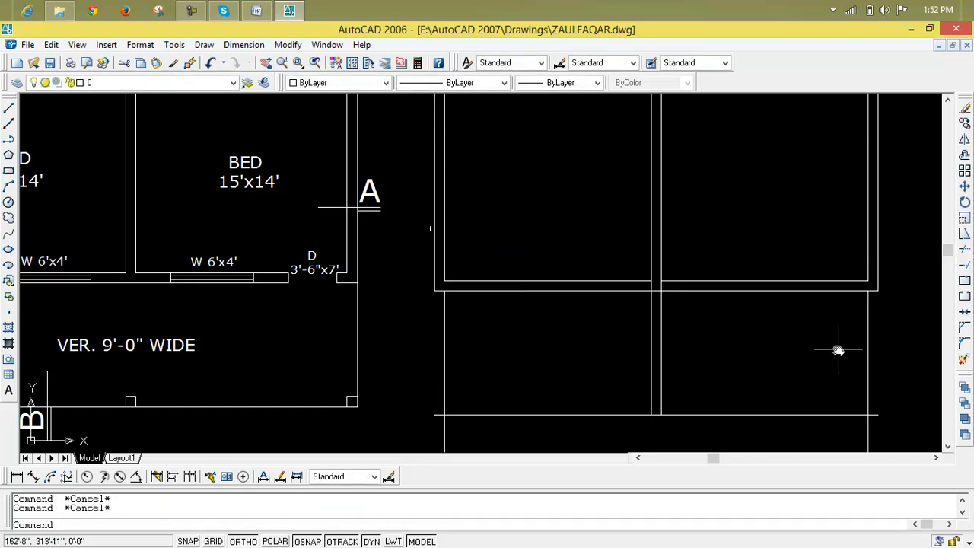
Step: Erase the two leftover inner wall lines running down below the bedrooms' bottom wall at both sides
{"action": "left_click", "coordinate": [867, 335]}
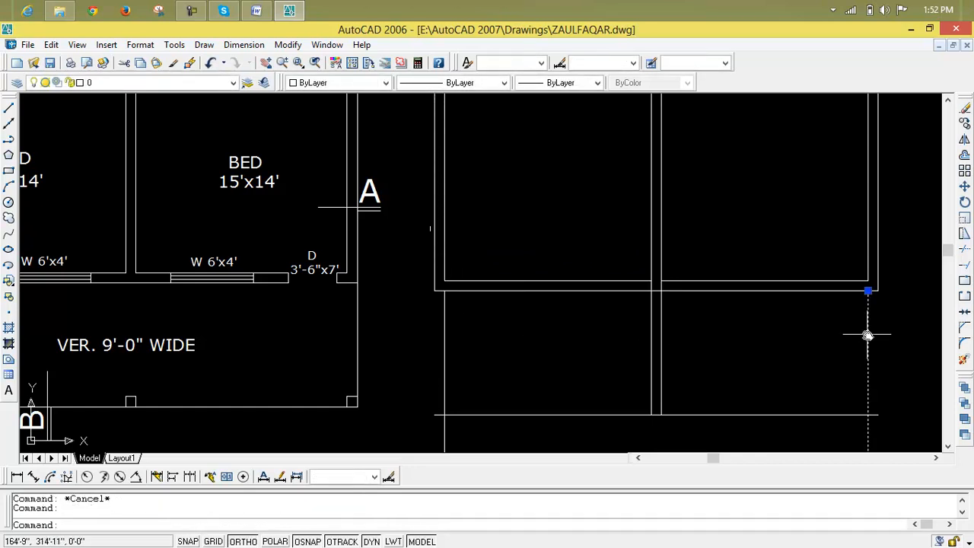
{"action": "key", "text": "Delete"}
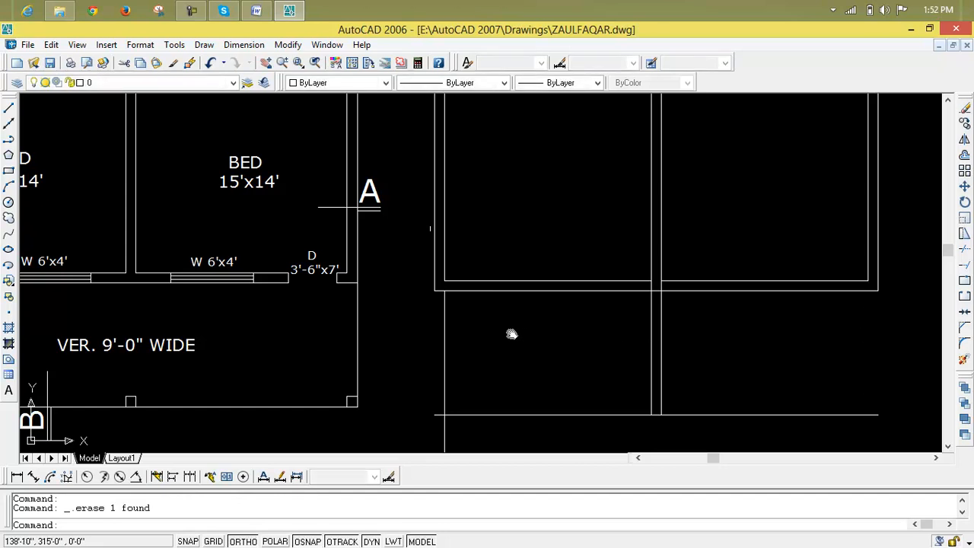
{"action": "left_click", "coordinate": [445, 341]}
{"action": "key", "text": "Delete"}
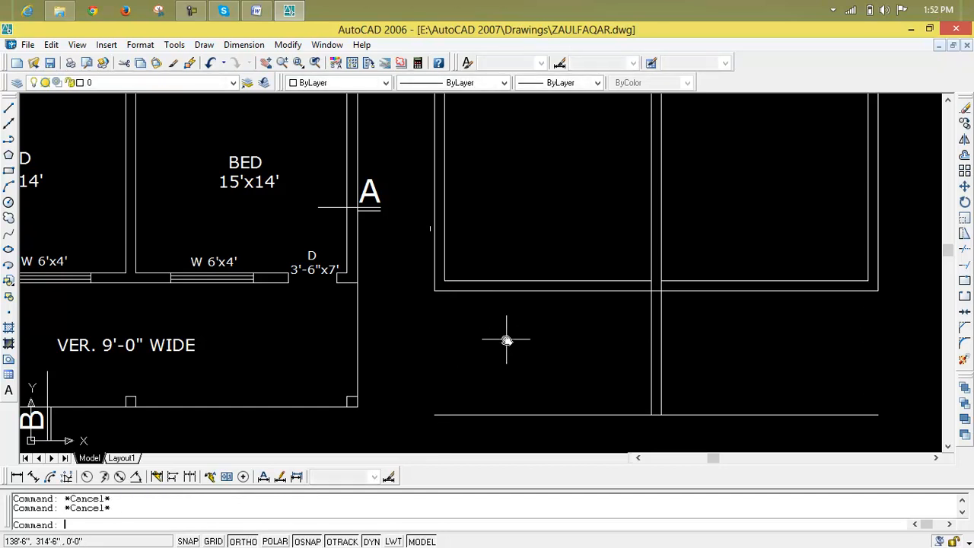
Step: Draw a 9' line straight down from the outer left corner of the bedrooms' bottom wall as the verandah's left side
{"action": "type", "text": "l"}
{"action": "key", "text": "Return"}
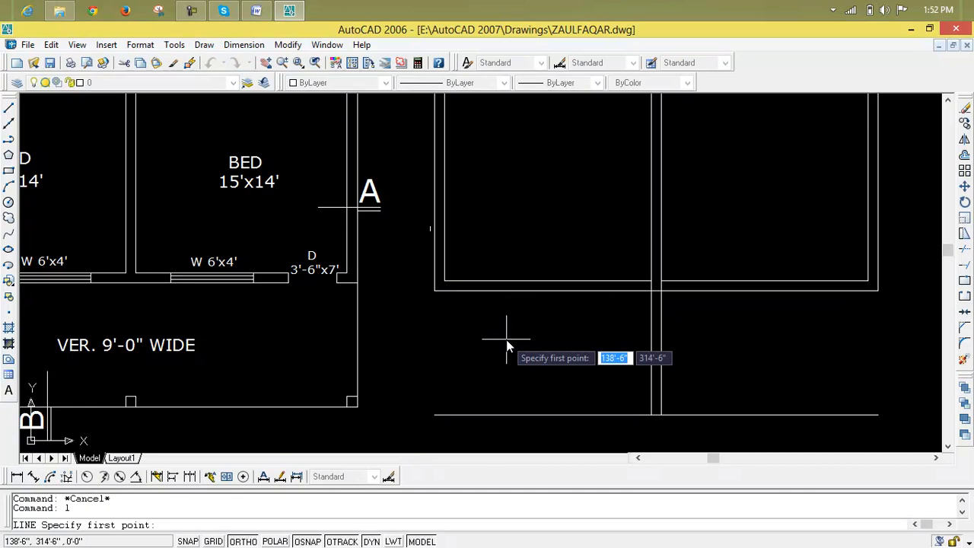
{"action": "left_click", "coordinate": [433, 291]}
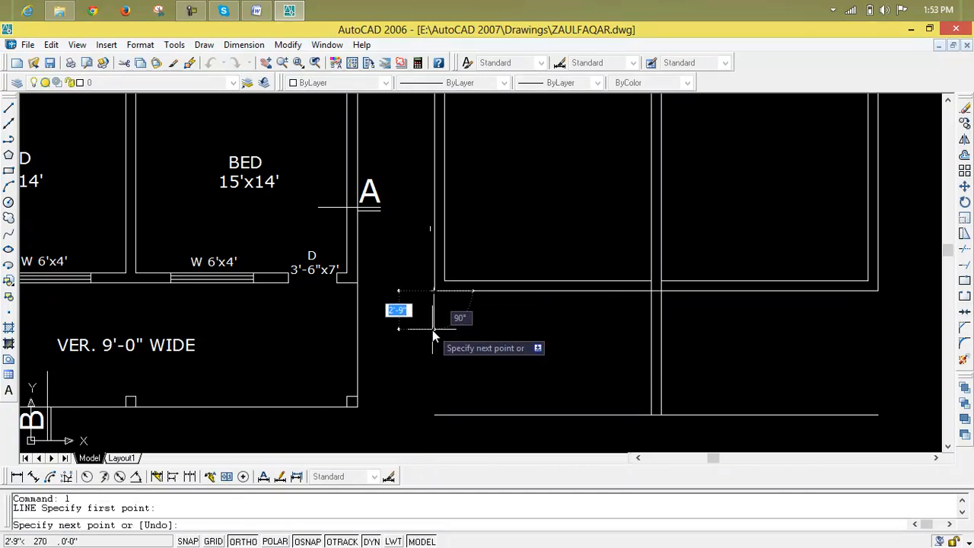
{"action": "type", "text": "9'"}
{"action": "key", "text": "Return"}
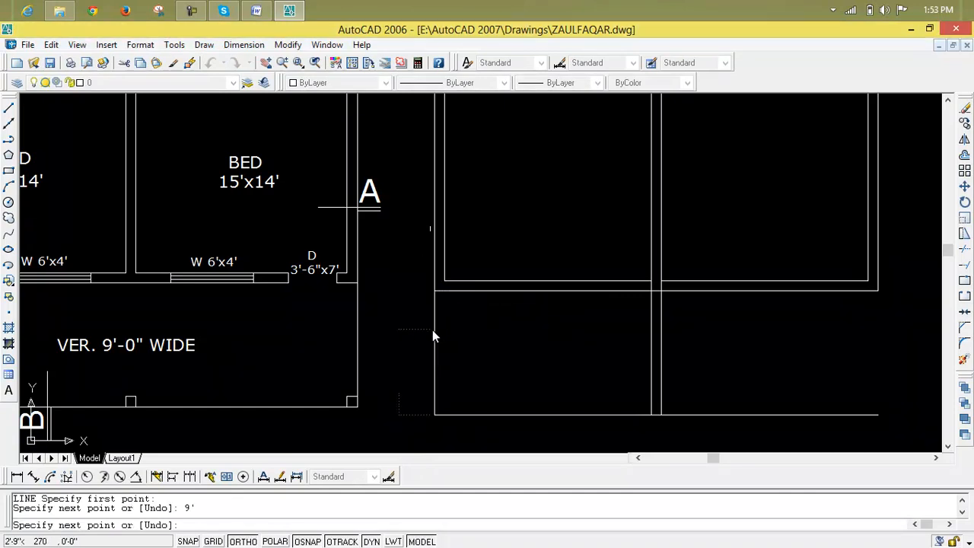
{"action": "key", "text": "Escape"}
{"action": "key", "text": "Escape"}
{"action": "key", "text": "Escape"}
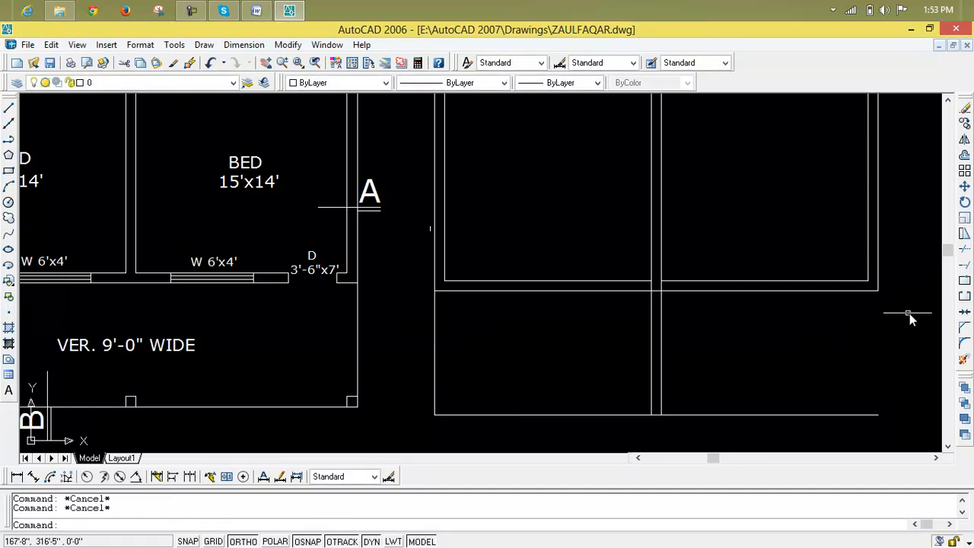
Step: Draw a 9' line straight down from the outer right corner of the bedrooms' bottom wall as the verandah's right side
{"action": "key", "text": "Return"}
{"action": "left_click", "coordinate": [877, 290]}
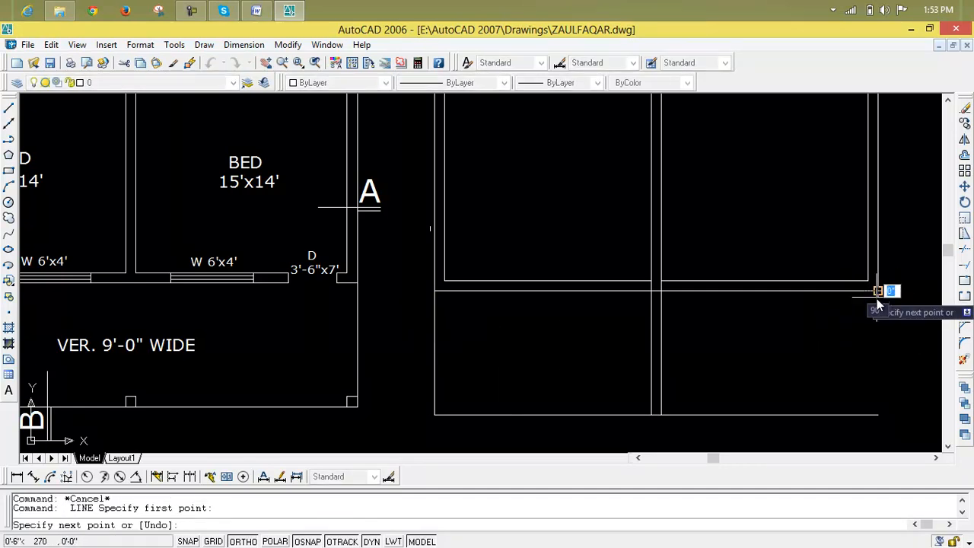
{"action": "type", "text": "9'"}
{"action": "key", "text": "Return"}
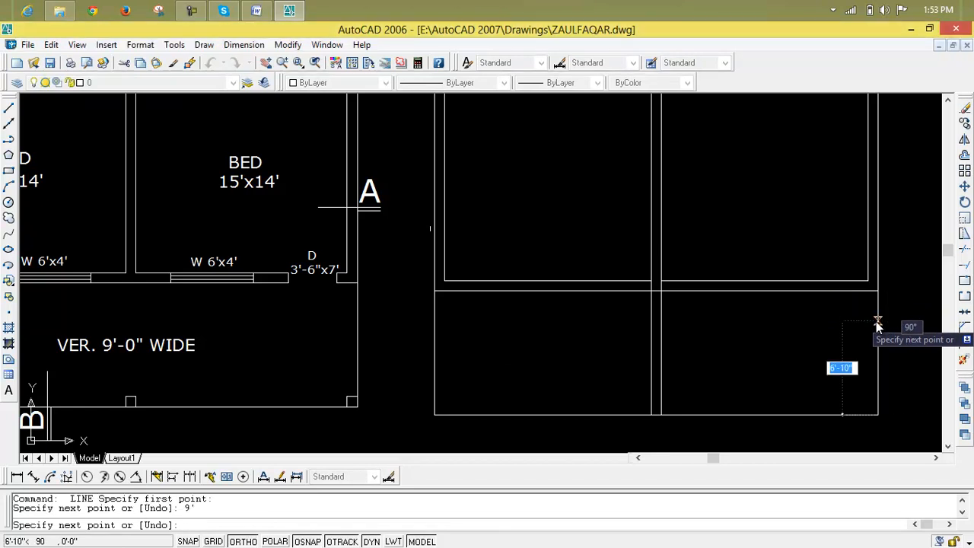
{"action": "key", "text": "Escape"}
{"action": "key", "text": "Escape"}
Step: Draw a horizontal line just above the verandah's front line, running from its left side line to its right side line
{"action": "scroll", "coordinate": [869, 330], "scroll_direction": "down", "scroll_amount": 3}
{"action": "middle_click_drag", "start_coordinate": [847, 352], "coordinate": [815, 305]}
{"action": "scroll", "coordinate": [728, 315], "scroll_direction": "up", "scroll_amount": 2}
{"action": "scroll", "coordinate": [701, 340], "scroll_direction": "up", "scroll_amount": 3}
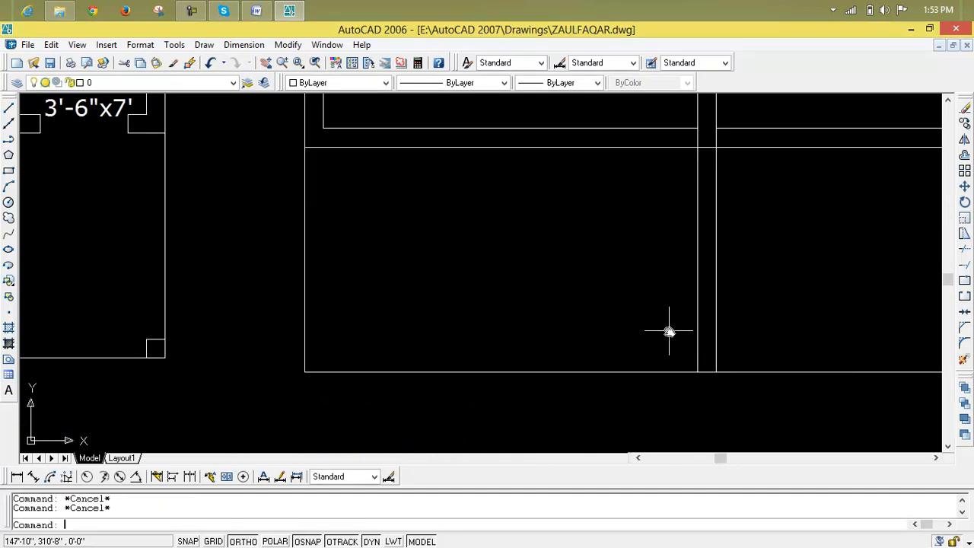
{"action": "type", "text": "l"}
{"action": "key", "text": "Return"}
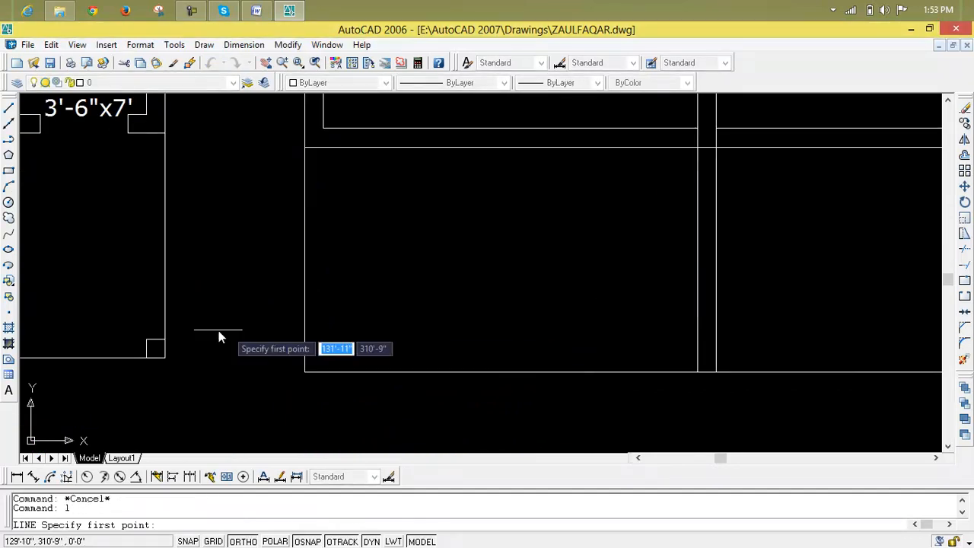
{"action": "left_click", "coordinate": [305, 353]}
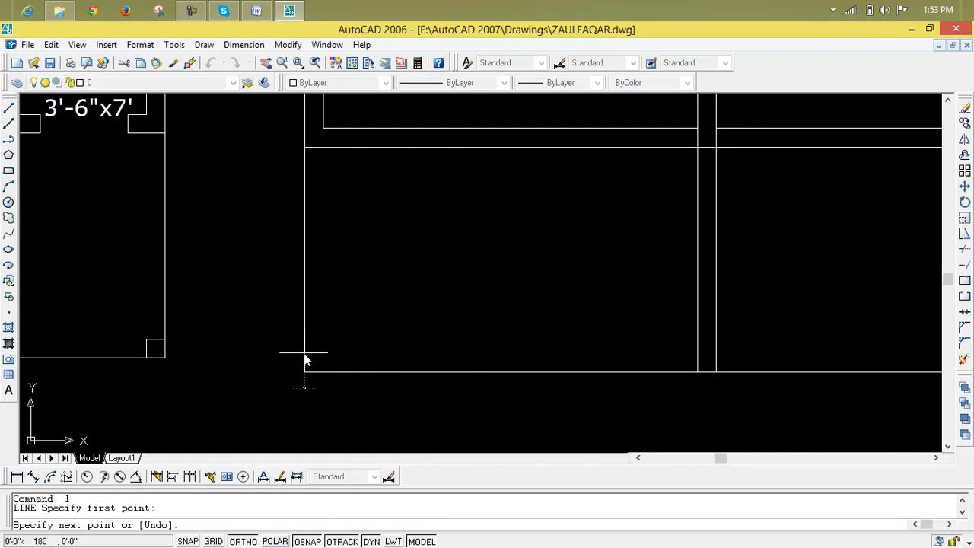
{"action": "scroll", "coordinate": [762, 379], "scroll_direction": "down", "scroll_amount": 3}
{"action": "scroll", "coordinate": [499, 347], "scroll_direction": "up", "scroll_amount": 2}
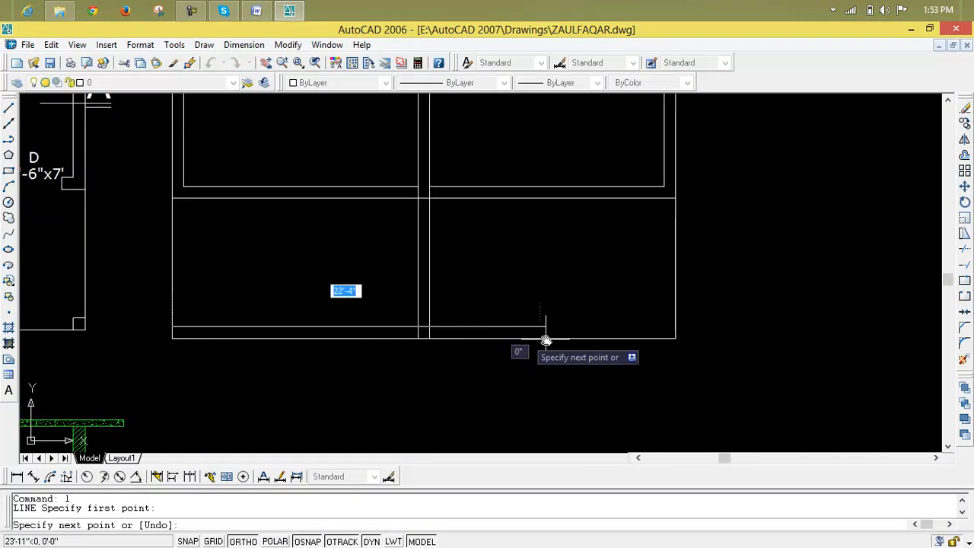
{"action": "scroll", "coordinate": [660, 339], "scroll_direction": "up", "scroll_amount": 2}
{"action": "left_click", "coordinate": [679, 320]}
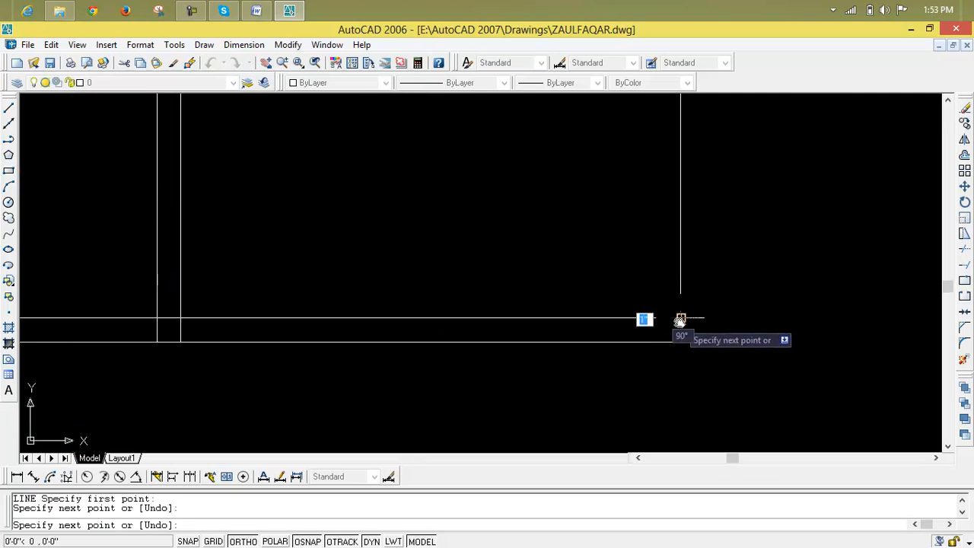
{"action": "key", "text": "Return"}
{"action": "scroll", "coordinate": [619, 363], "scroll_direction": "down", "scroll_amount": 2}
{"action": "middle_click_drag", "start_coordinate": [619, 363], "coordinate": [650, 363]}
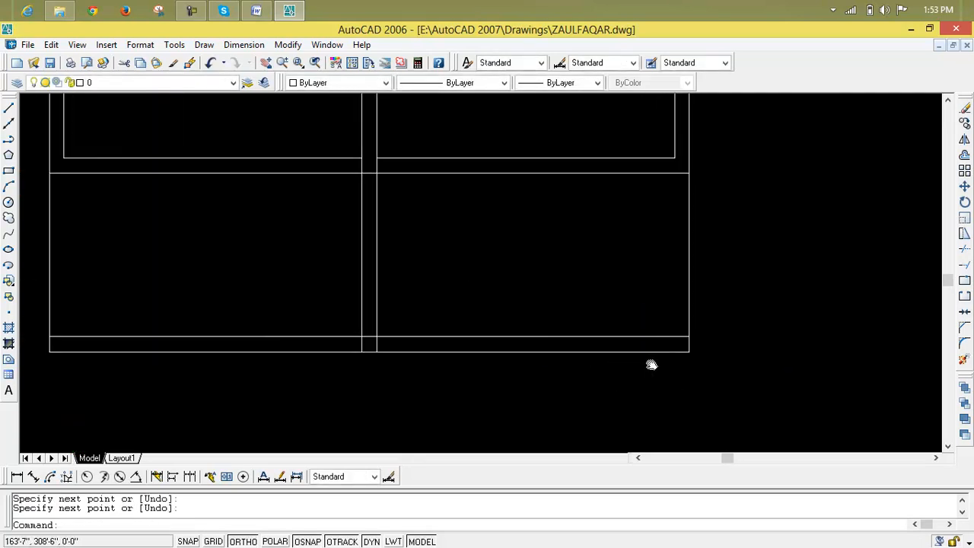
{"action": "key", "text": "Escape"}
{"action": "key", "text": "Escape"}
Step: Offset the verandah's right and left side lines 9" inward
{"action": "type", "text": "o"}
{"action": "key", "text": "Return"}
{"action": "type", "text": "9"}
{"action": "key", "text": "Return"}
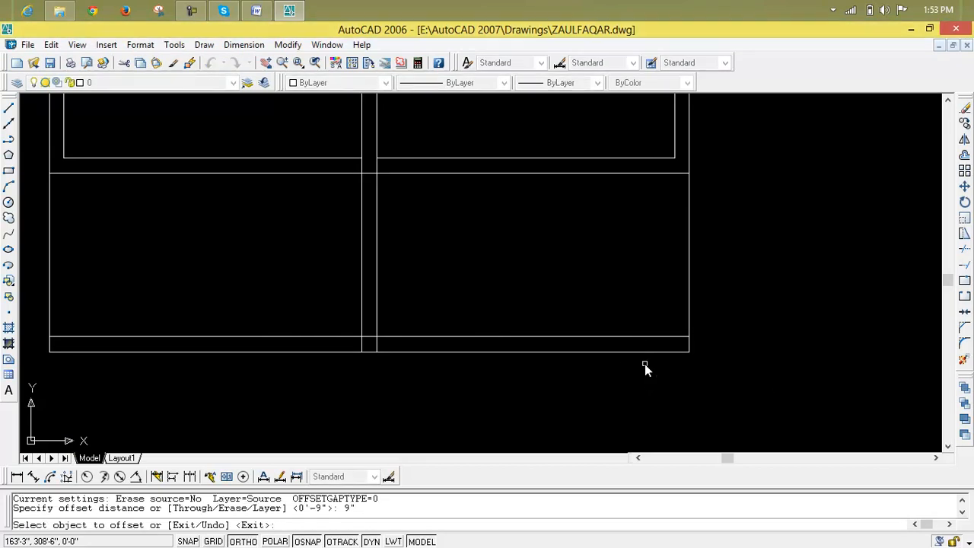
{"action": "left_click", "coordinate": [688, 318]}
{"action": "left_click", "coordinate": [665, 318]}
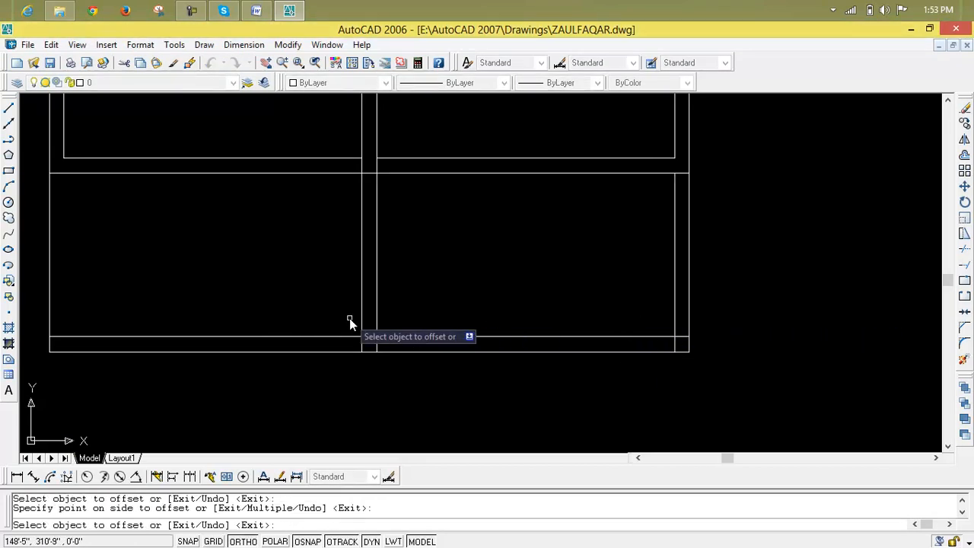
{"action": "left_click", "coordinate": [51, 305]}
{"action": "left_click", "coordinate": [85, 321]}
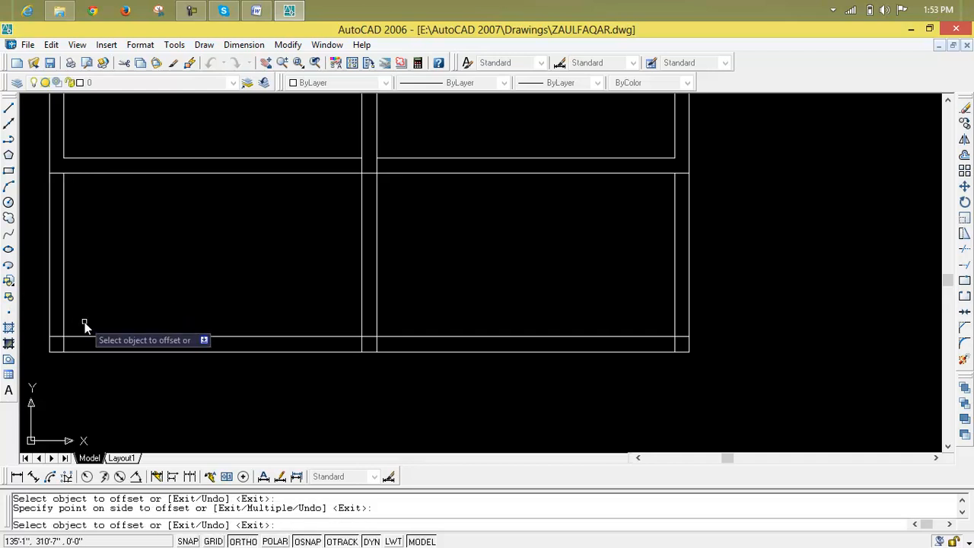
{"action": "type", "text": "''''\\"}
{"action": "key", "text": "Return"}
{"action": "key", "text": "Return"}
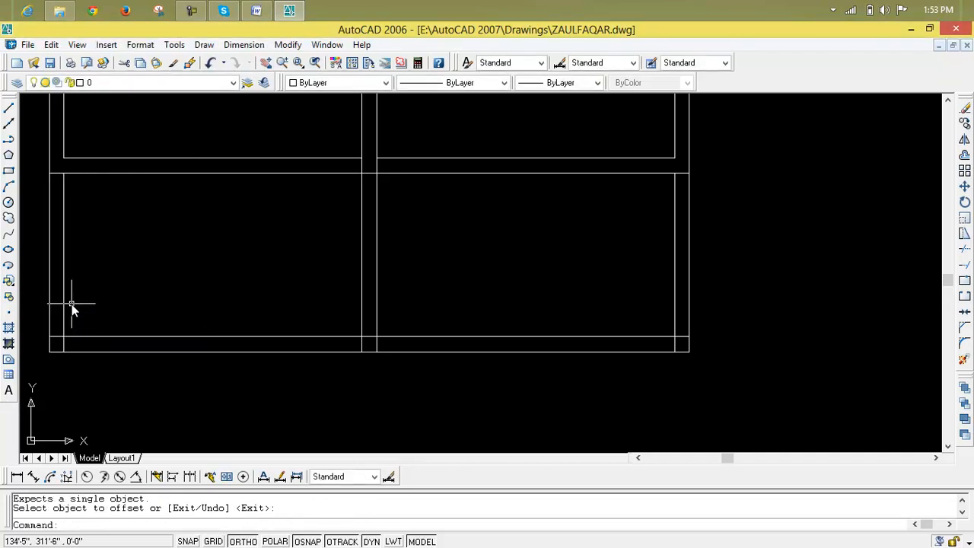
{"action": "key", "text": "Escape"}
{"action": "key", "text": "Escape"}
Step: Trim the verandah's extra lines so that only three square pillars remain along the front line, at both corners and the middle
{"action": "type", "text": "tr"}
{"action": "key", "text": "Return"}
{"action": "key", "text": "Return"}
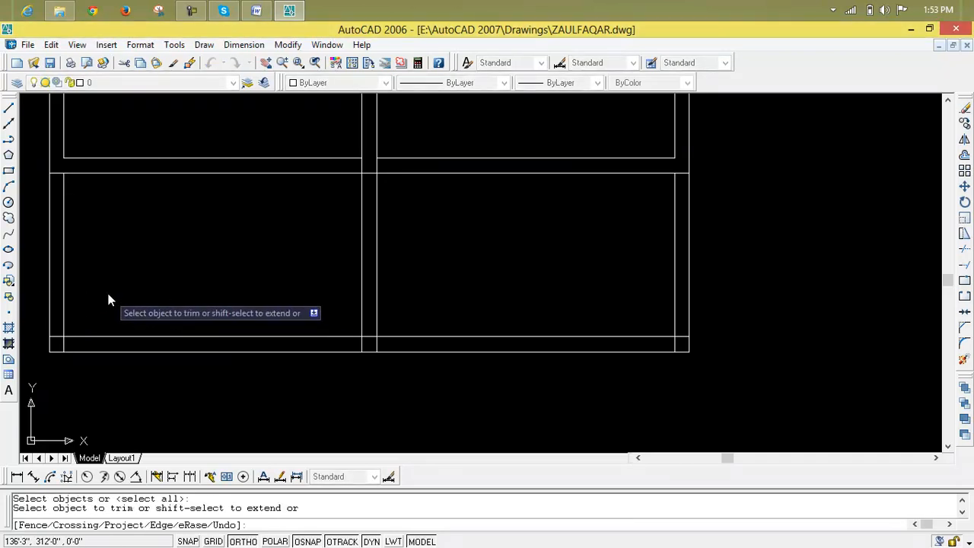
{"action": "left_click", "coordinate": [64, 281]}
{"action": "left_click", "coordinate": [161, 336]}
{"action": "left_click", "coordinate": [381, 346]}
{"action": "left_click", "coordinate": [385, 336]}
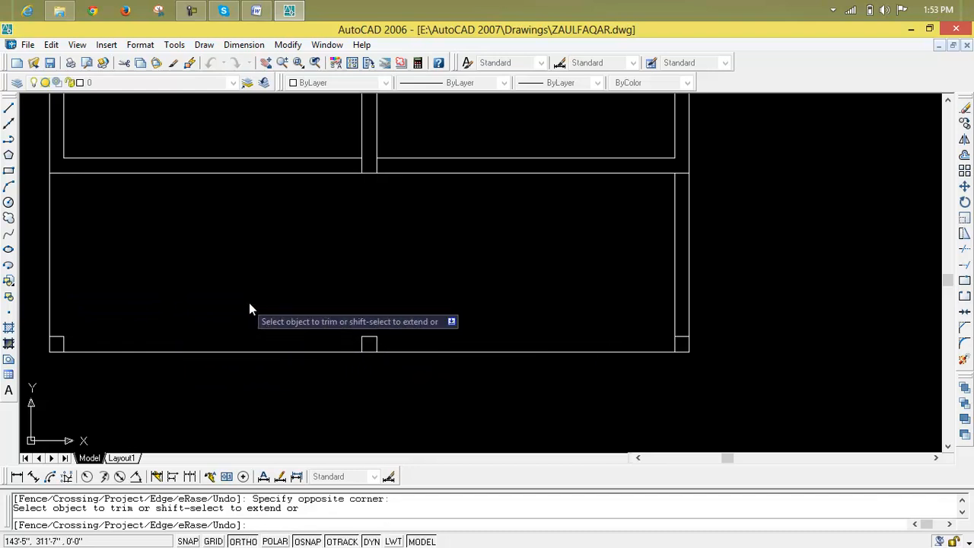
{"action": "left_click", "coordinate": [676, 300]}
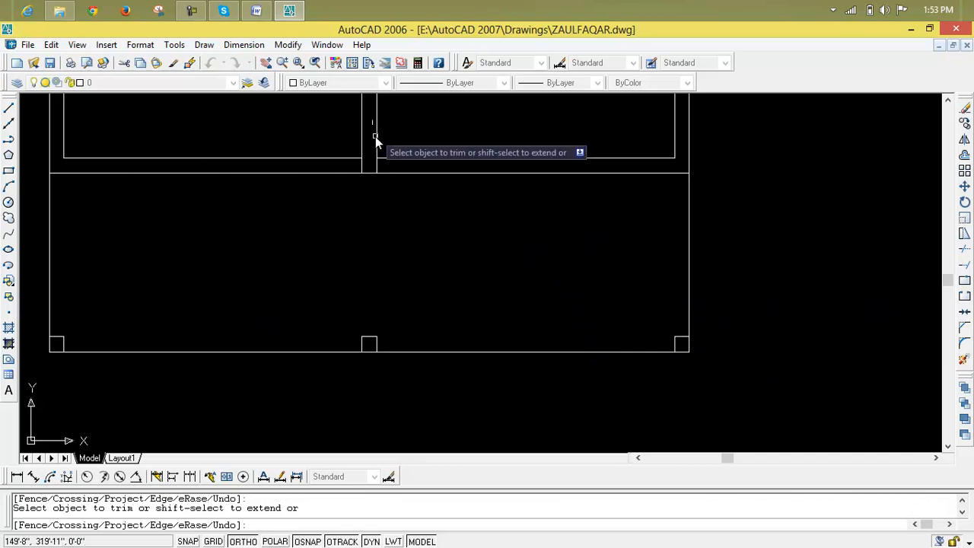
Step: Remove the partition wall's line stubs that run through the thickness of the bedrooms' bottom wall
{"action": "left_click", "coordinate": [386, 165]}
{"action": "left_click", "coordinate": [355, 170]}
{"action": "left_click", "coordinate": [352, 162]}
{"action": "left_click", "coordinate": [390, 172]}
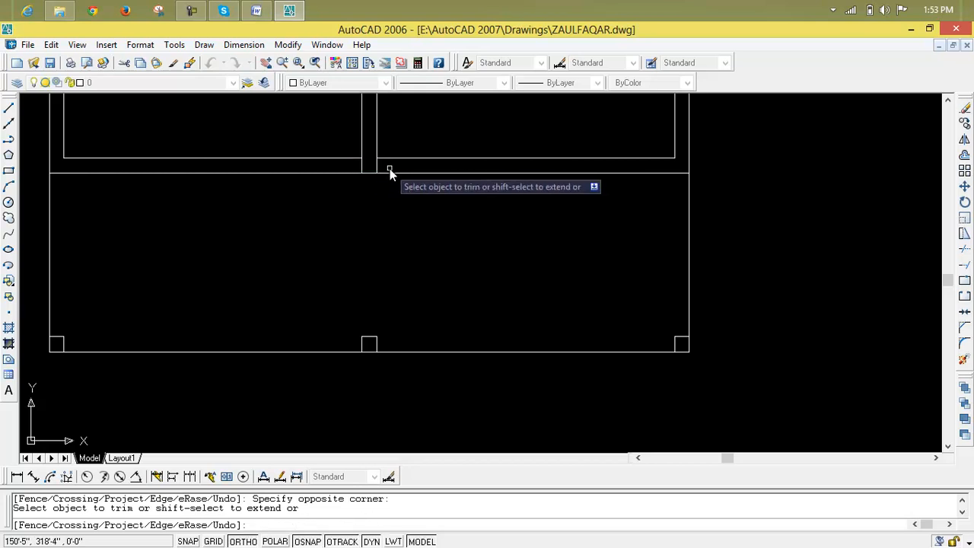
{"action": "key", "text": "Escape"}
{"action": "key", "text": "Delete"}
Step: Measure the short wall return beside the 3'-6"x7' door in the reference plan with an aligned dimension, and undo that dimension
{"action": "scroll", "coordinate": [376, 186], "scroll_direction": "down", "scroll_amount": 3}
{"action": "mouse_move", "coordinate": [383, 212]}
{"action": "middle_mouse_down"}
{"action": "mouse_move", "coordinate": [501, 257]}
{"action": "mouse_move", "coordinate": [402, 286]}
{"action": "middle_mouse_up"}
{"action": "scroll", "coordinate": [451, 257], "scroll_direction": "up", "scroll_amount": 1}
{"action": "scroll", "coordinate": [452, 255], "scroll_direction": "up", "scroll_amount": 2}
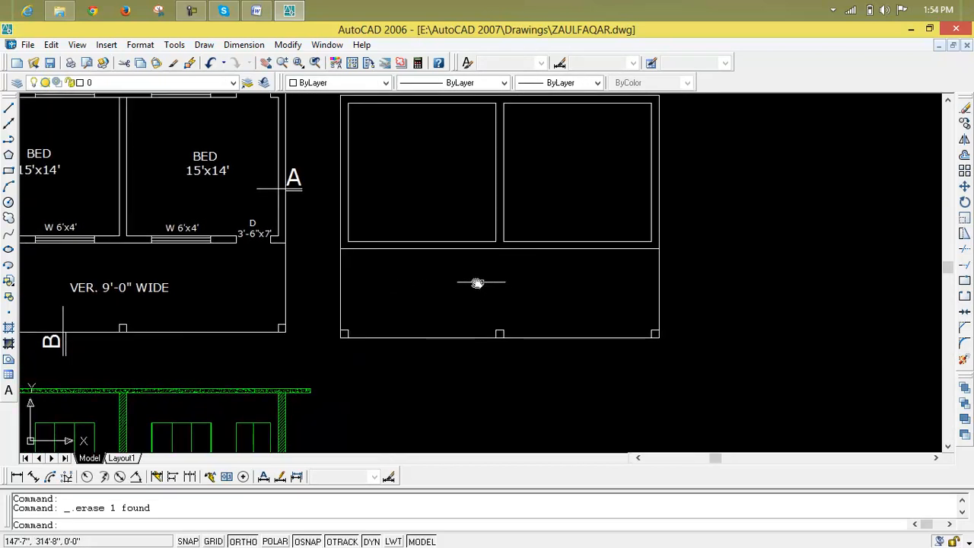
{"action": "scroll", "coordinate": [299, 258], "scroll_direction": "up", "scroll_amount": 7}
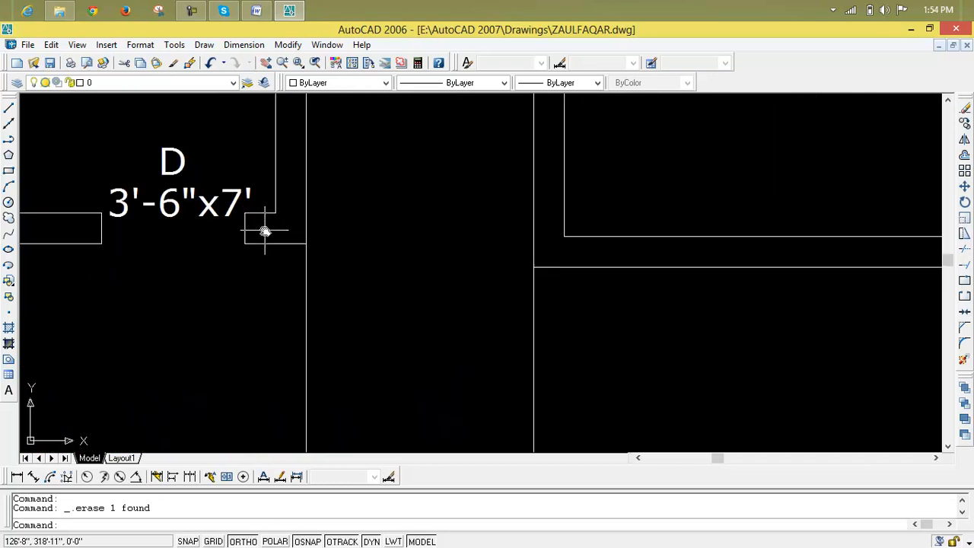
{"action": "scroll", "coordinate": [304, 241], "scroll_direction": "up", "scroll_amount": 3}
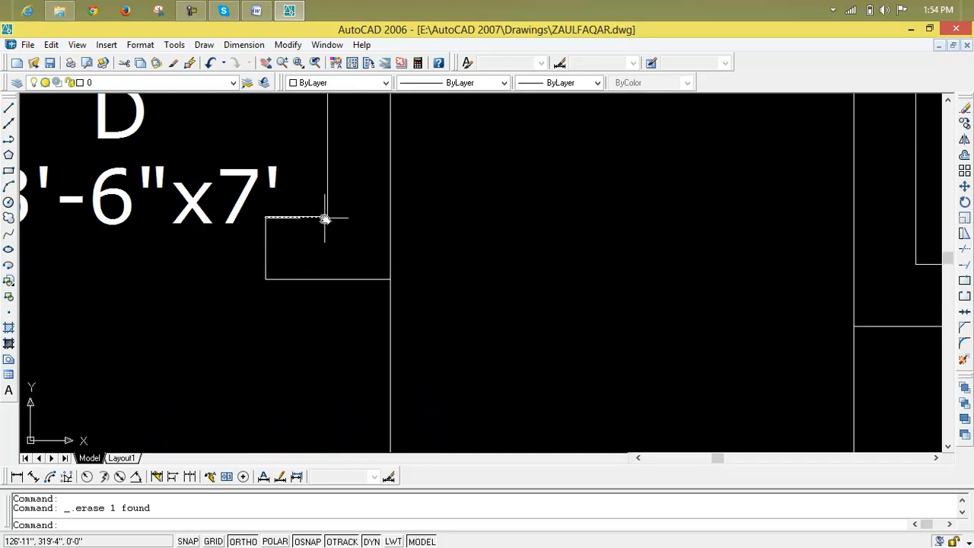
{"action": "left_click", "coordinate": [35, 477]}
{"action": "key", "text": "Return"}
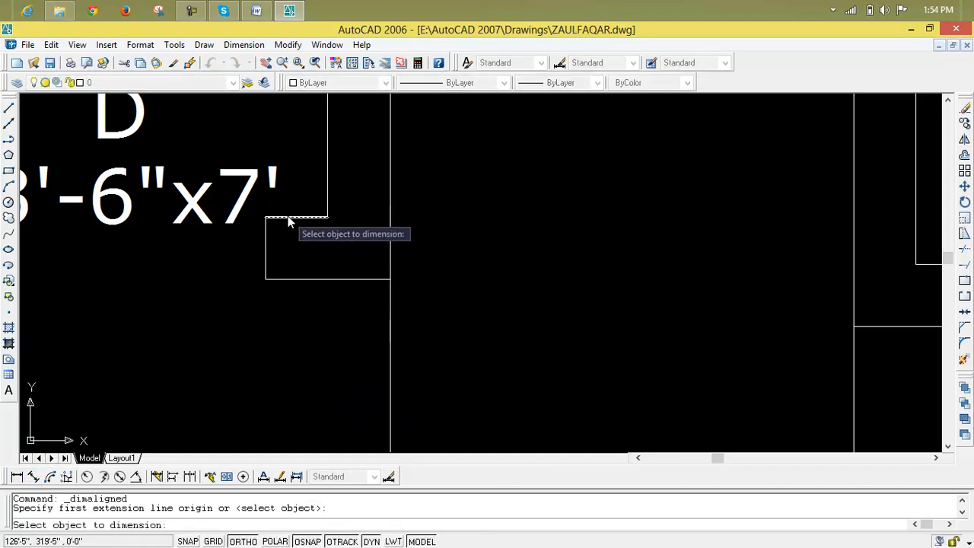
{"action": "left_click", "coordinate": [287, 217]}
{"action": "left_click", "coordinate": [290, 222]}
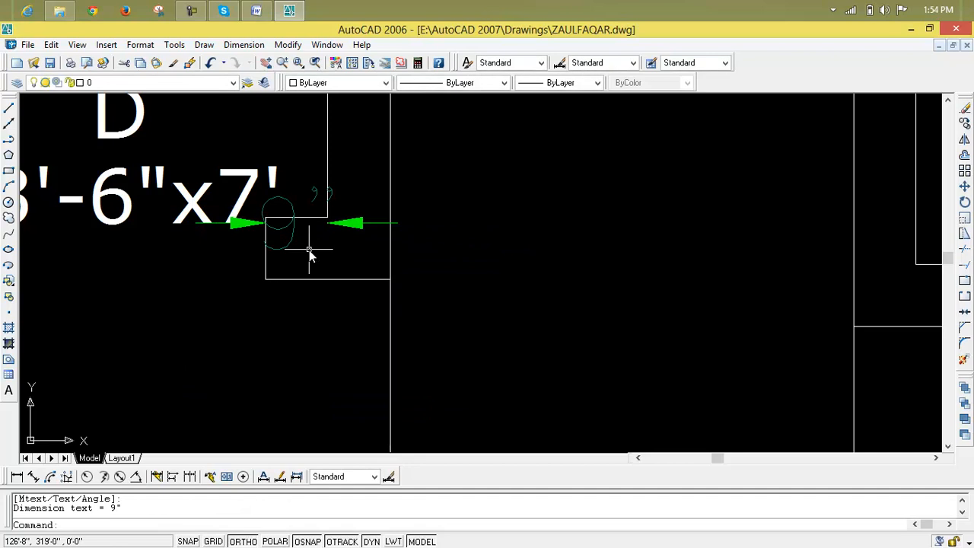
{"action": "key", "text": "ctrl+z"}
{"action": "scroll", "coordinate": [402, 276], "scroll_direction": "down", "scroll_amount": 5}
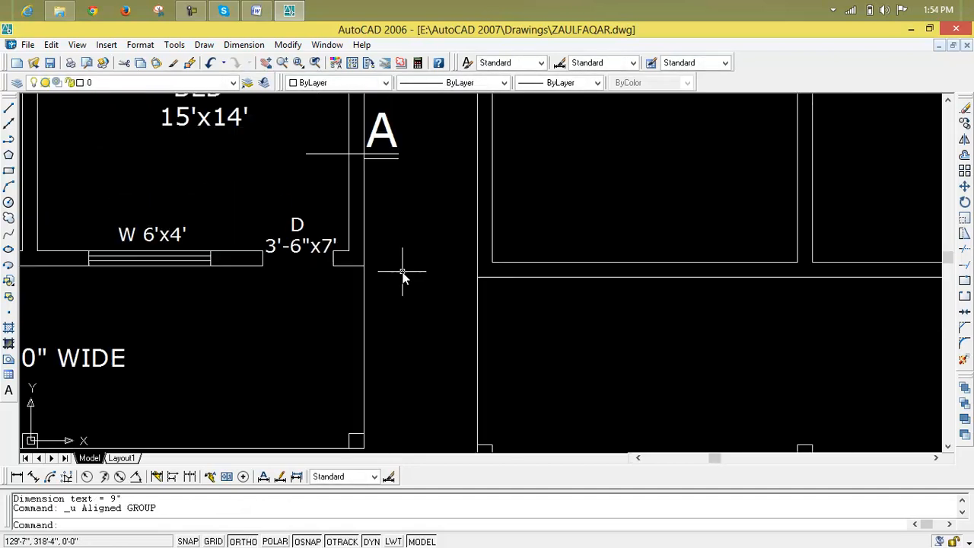
Step: Draw a vertical guide line from the right bedroom's inner lower-right corner down past the bottom wall
{"action": "mouse_move", "coordinate": [419, 283]}
{"action": "middle_mouse_down"}
{"action": "mouse_move", "coordinate": [172, 297]}
{"action": "mouse_move", "coordinate": [204, 299]}
{"action": "middle_mouse_up"}
{"action": "key", "text": "Escape"}
{"action": "key", "text": "Escape"}
{"action": "scroll", "coordinate": [484, 253], "scroll_direction": "up", "scroll_amount": 3}
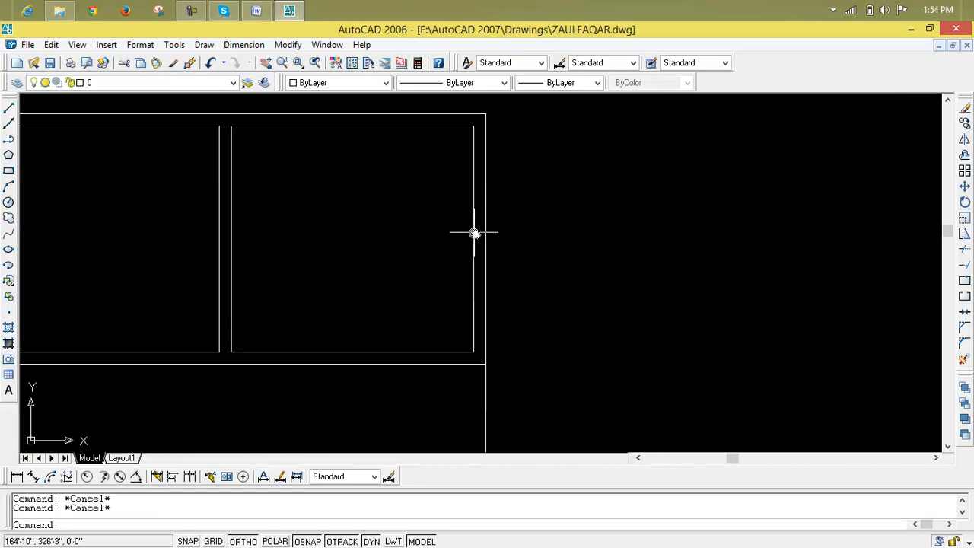
{"action": "type", "text": "l"}
{"action": "key", "text": "Return"}
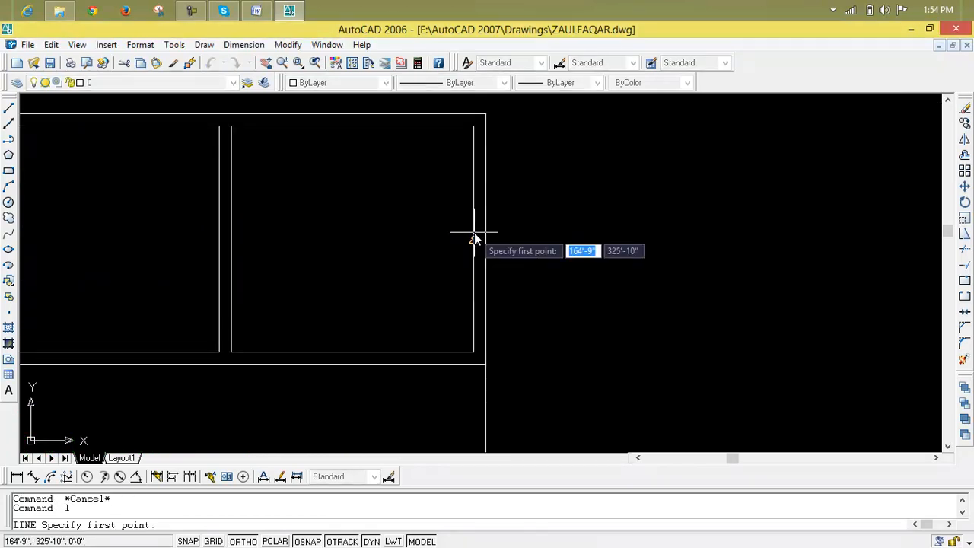
{"action": "left_click", "coordinate": [473, 352]}
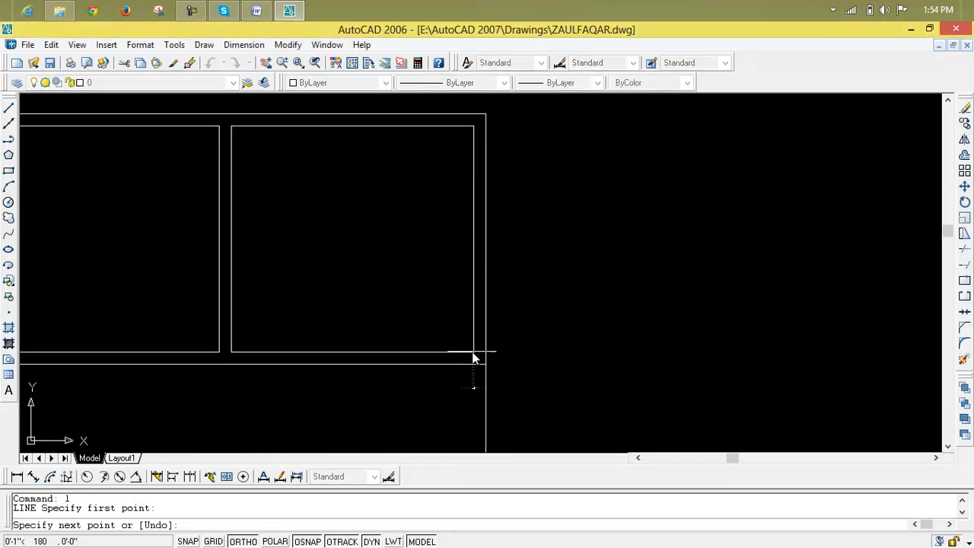
{"action": "left_click", "coordinate": [472, 385]}
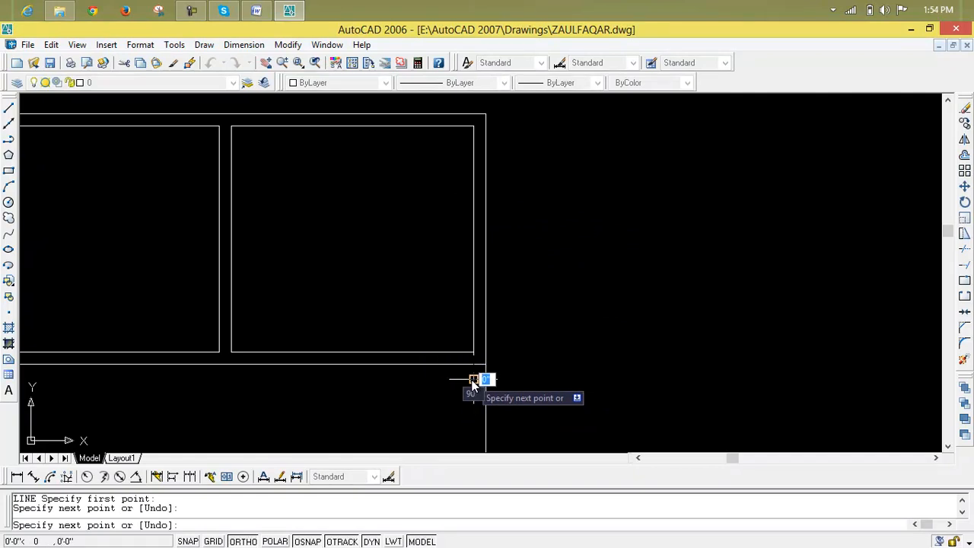
{"action": "key", "text": "Return"}
Step: Draw a vertical guide line from the right bedroom's inner upper-right corner up past the top wall
{"action": "key", "text": "Return"}
{"action": "left_click", "coordinate": [473, 126]}
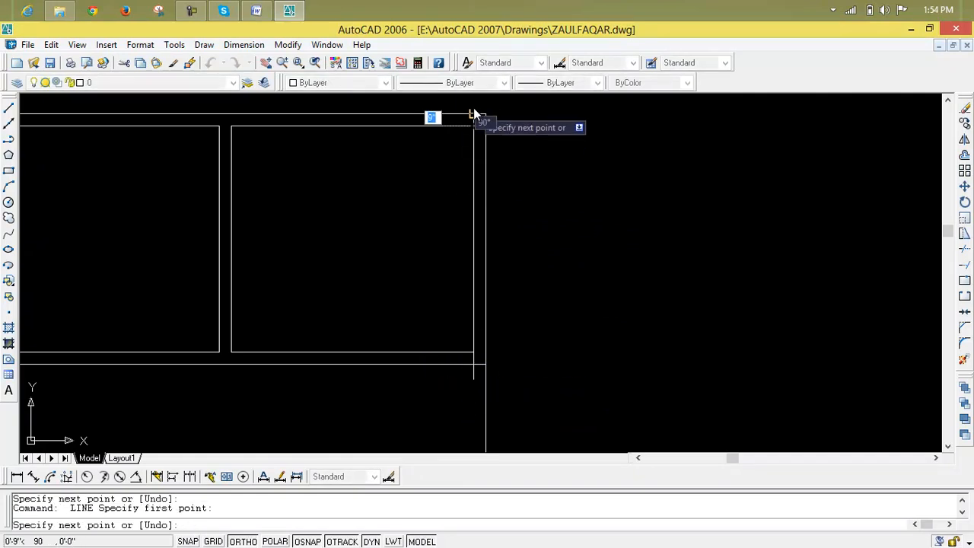
{"action": "key", "text": "Return"}
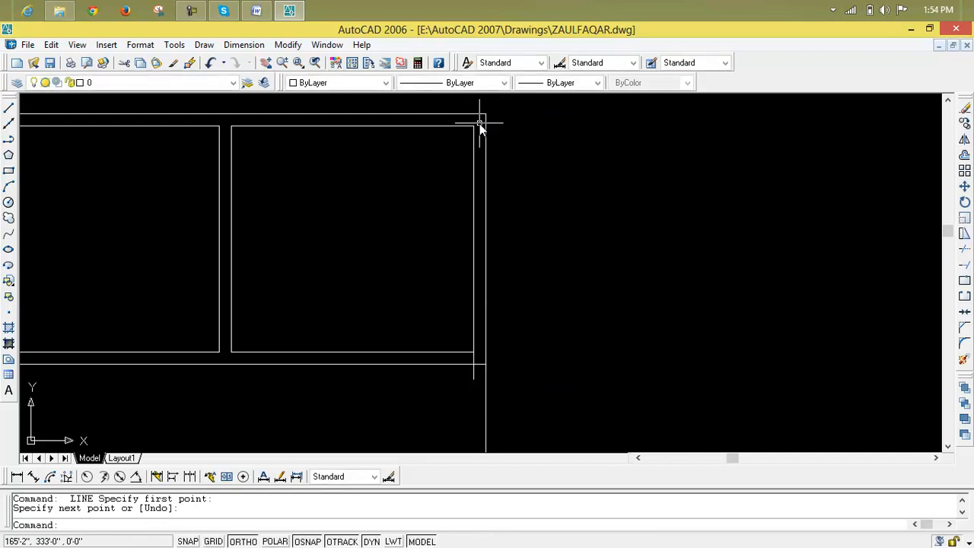
{"action": "middle_click_drag", "start_coordinate": [479, 124], "coordinate": [476, 200]}
{"action": "key", "text": "Return"}
{"action": "left_click", "coordinate": [470, 202]}
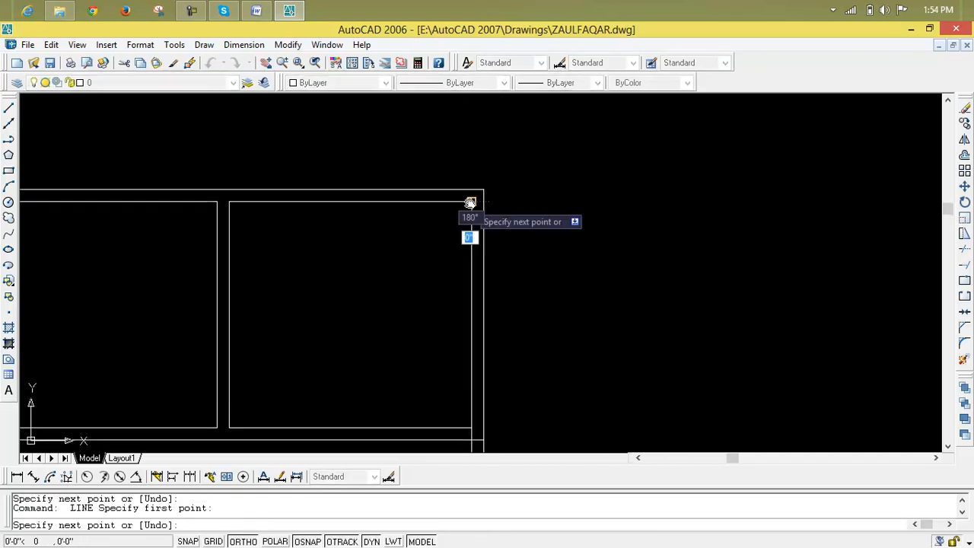
{"action": "left_click", "coordinate": [473, 156]}
{"action": "key", "text": "Escape"}
{"action": "key", "text": "Escape"}
{"action": "key", "text": "Escape"}
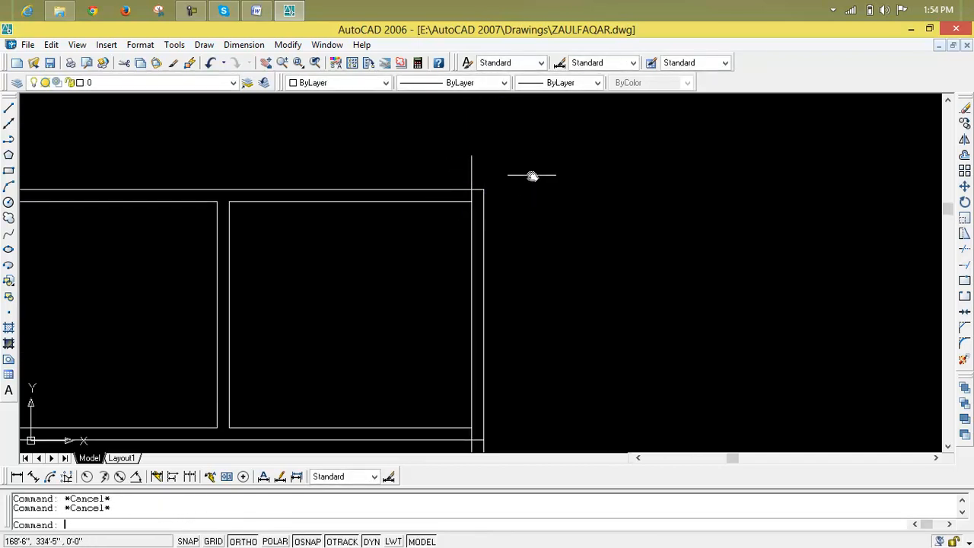
Step: Offset the two vertical guide lines at the right bedroom's right wall 9" towards the inside of the room
{"action": "type", "text": "o"}
{"action": "key", "text": "Return"}
{"action": "type", "text": "9"}
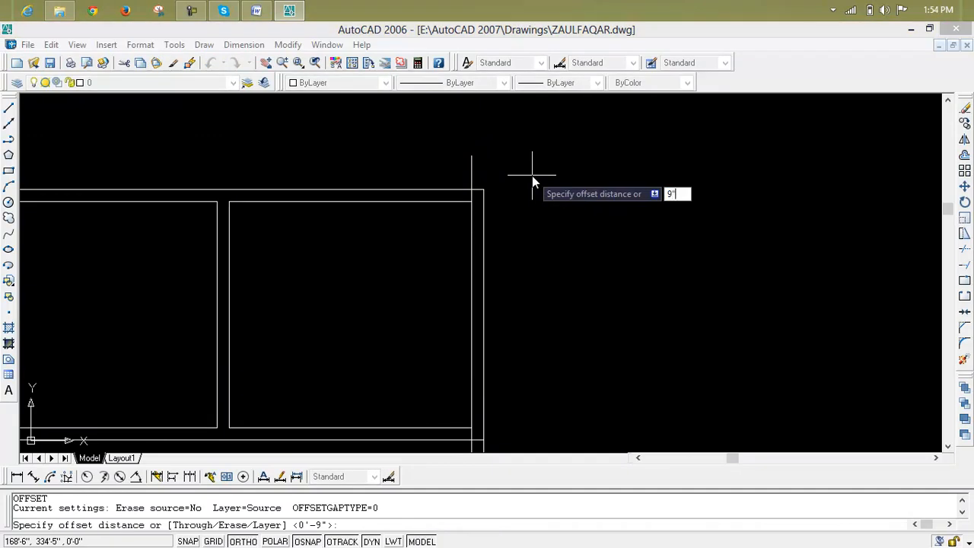
{"action": "key", "text": "Return"}
{"action": "scroll", "coordinate": [525, 175], "scroll_direction": "down", "scroll_amount": 3}
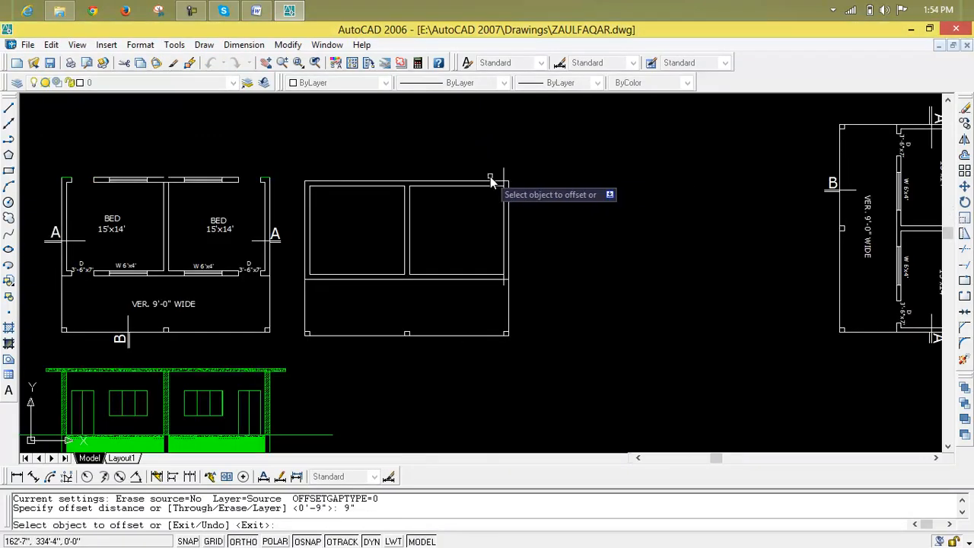
{"action": "left_click", "coordinate": [503, 172]}
{"action": "left_click", "coordinate": [497, 174]}
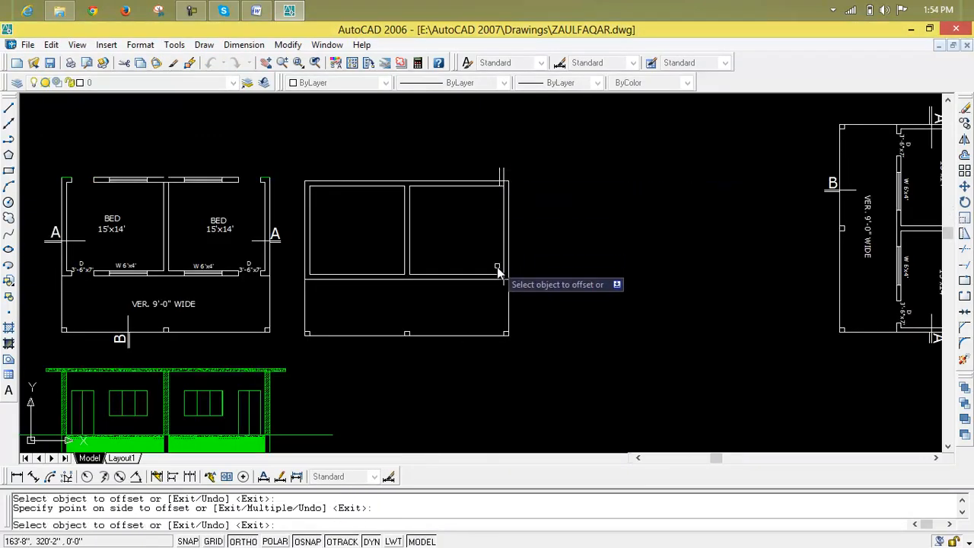
{"action": "left_click", "coordinate": [504, 283]}
{"action": "left_click", "coordinate": [492, 290]}
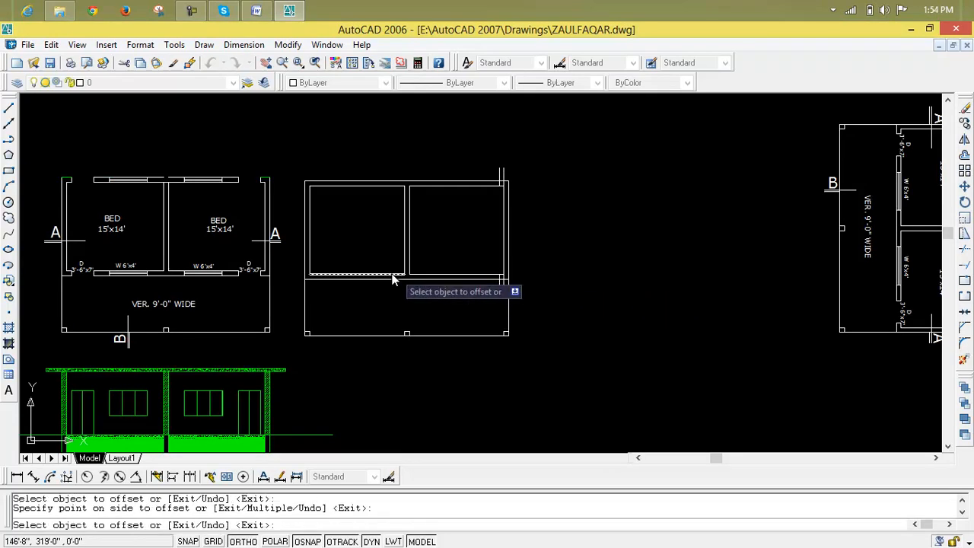
Step: Measure the width of the right bedroom's door opening in the reference plan with a linear dimension, and erase that dimension
{"action": "scroll", "coordinate": [261, 277], "scroll_direction": "up", "scroll_amount": 6}
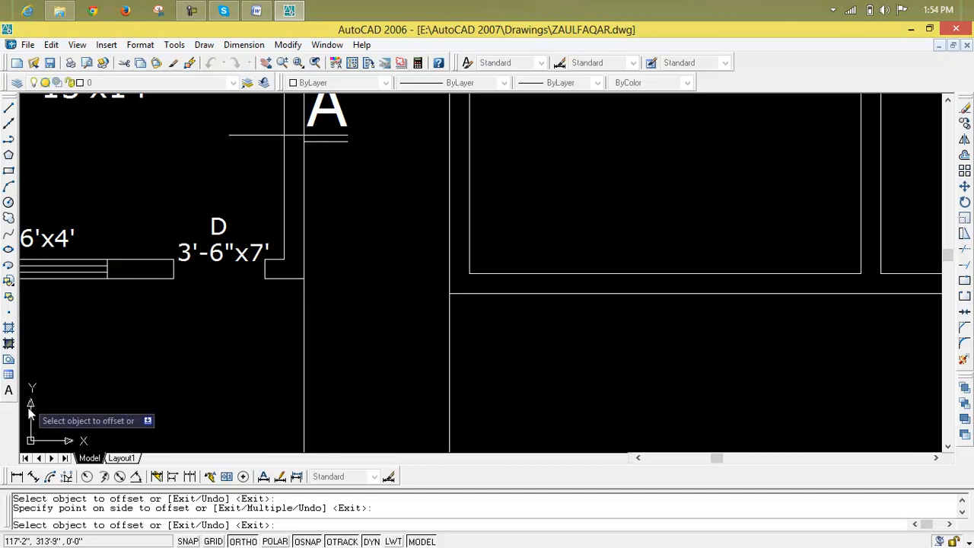
{"action": "left_click", "coordinate": [17, 476]}
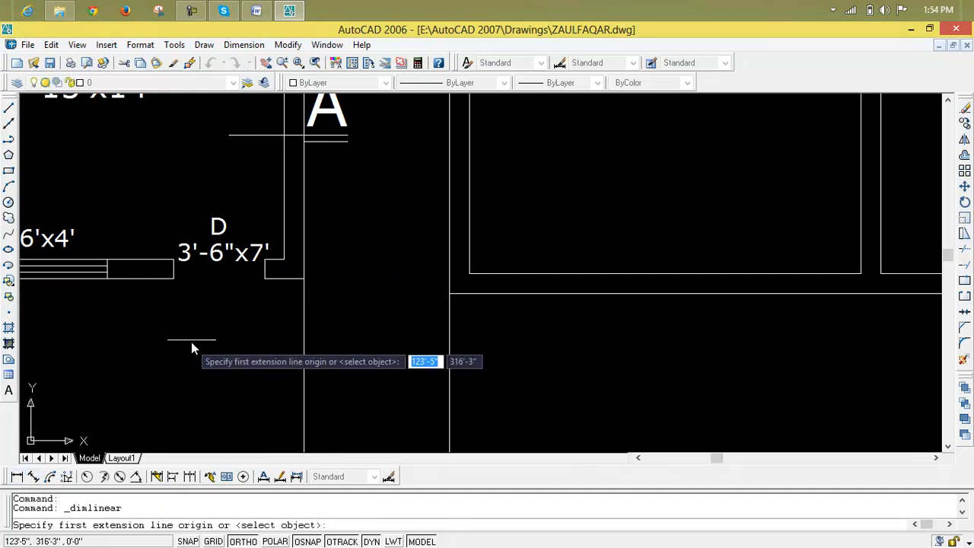
{"action": "left_click", "coordinate": [174, 260]}
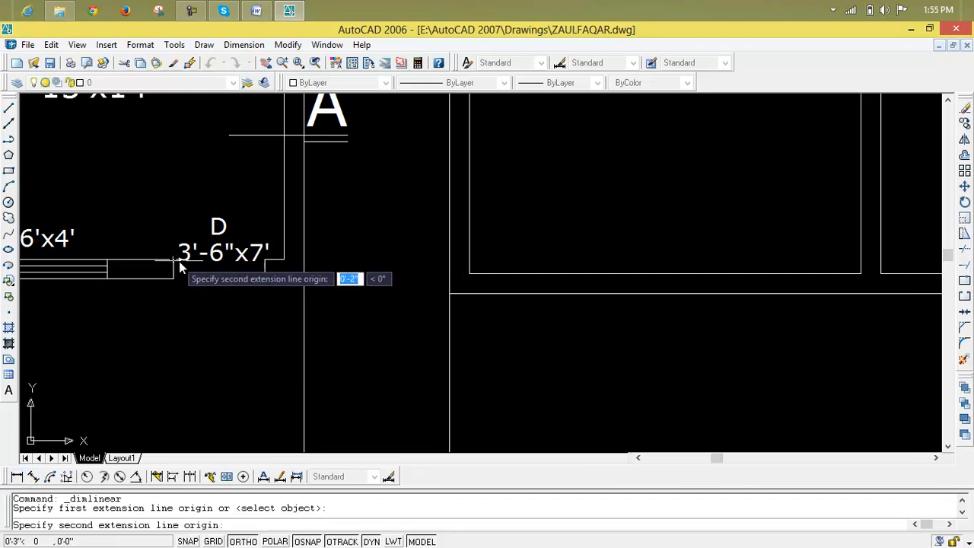
{"action": "left_click", "coordinate": [262, 260]}
{"action": "left_click", "coordinate": [261, 310]}
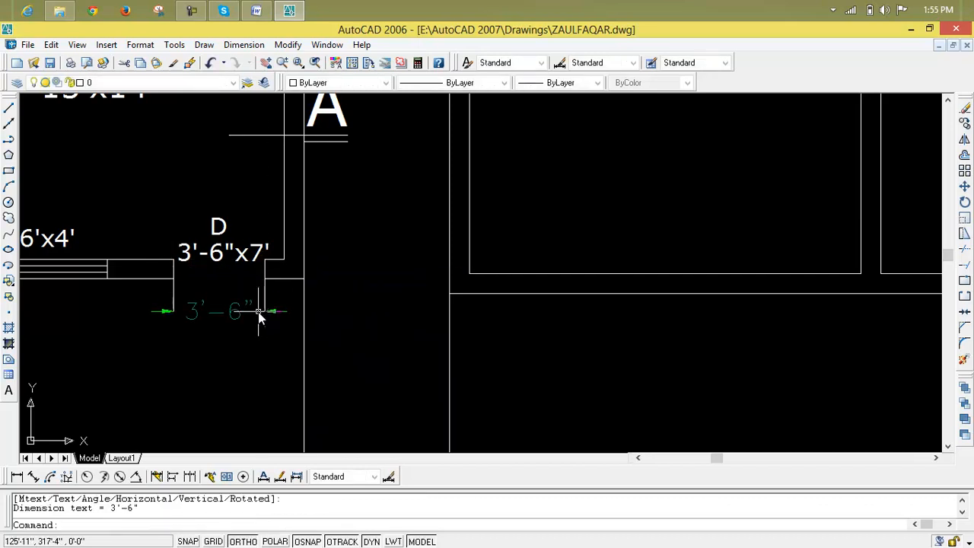
{"action": "left_click", "coordinate": [239, 312]}
{"action": "key", "text": "Delete"}
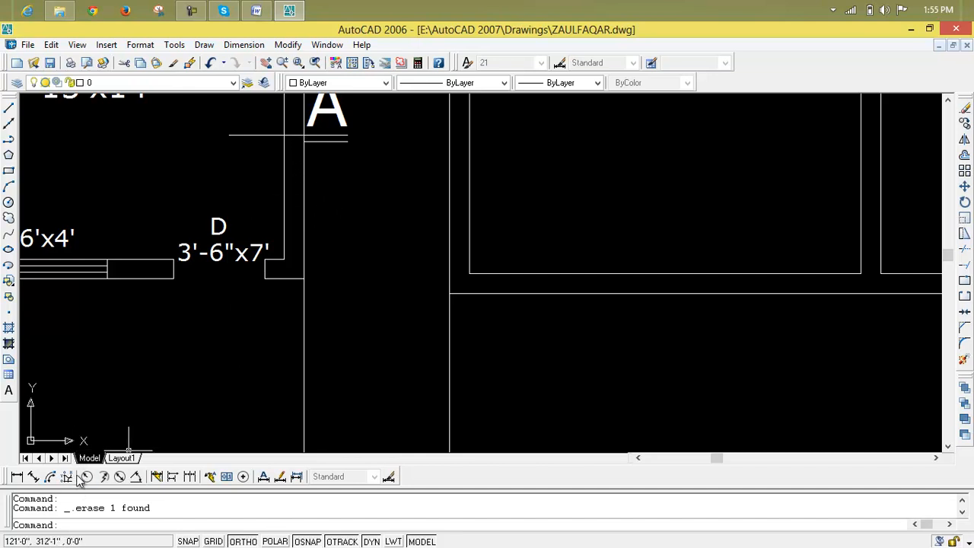
Step: Measure the reference plan's right inner wall from its lower corner up to section line A with a linear dimension, and erase the dimension
{"action": "left_click", "coordinate": [16, 476]}
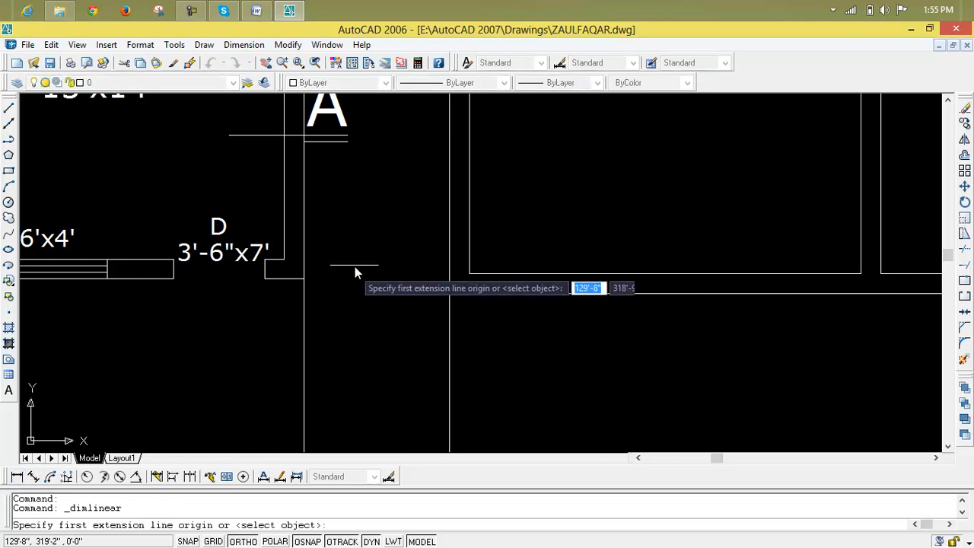
{"action": "left_click", "coordinate": [283, 259]}
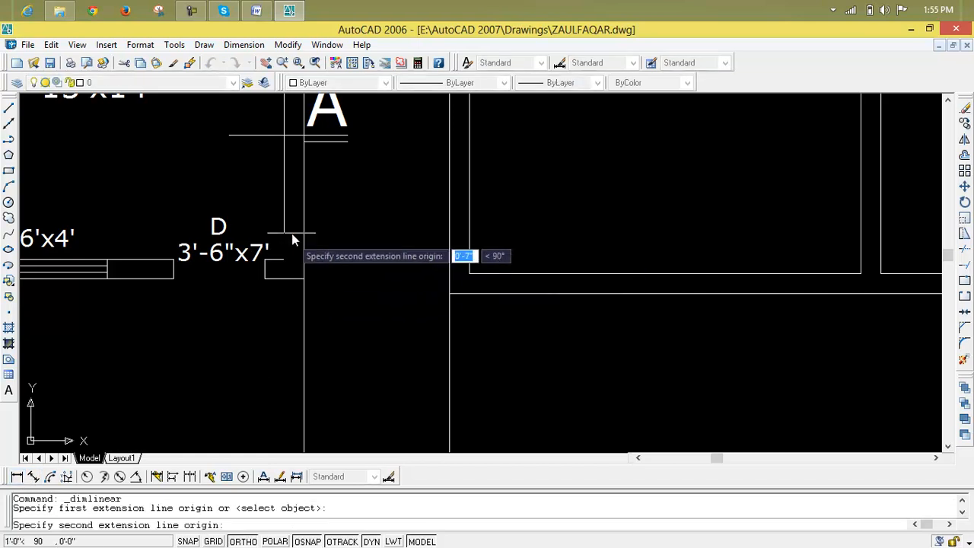
{"action": "left_click", "coordinate": [281, 136]}
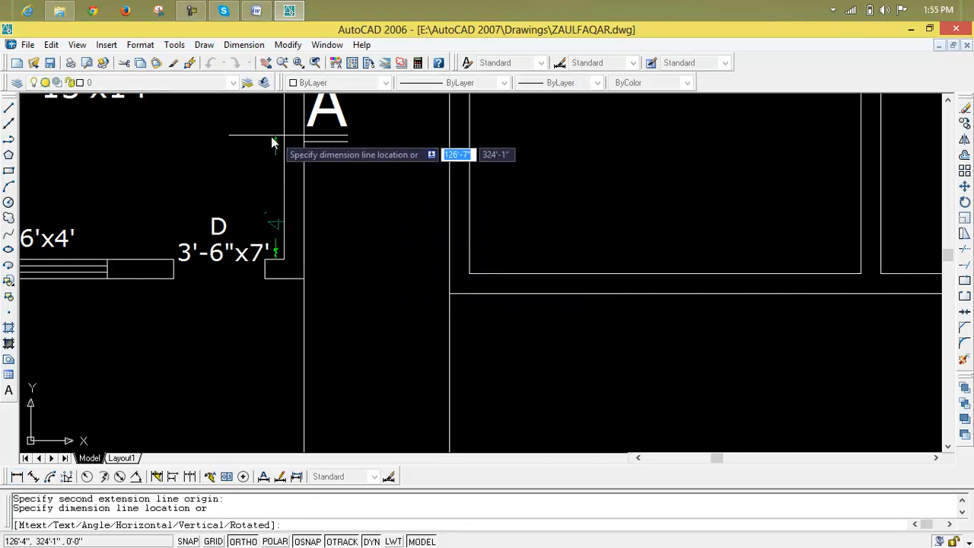
{"action": "left_click", "coordinate": [154, 137]}
{"action": "left_click", "coordinate": [155, 149]}
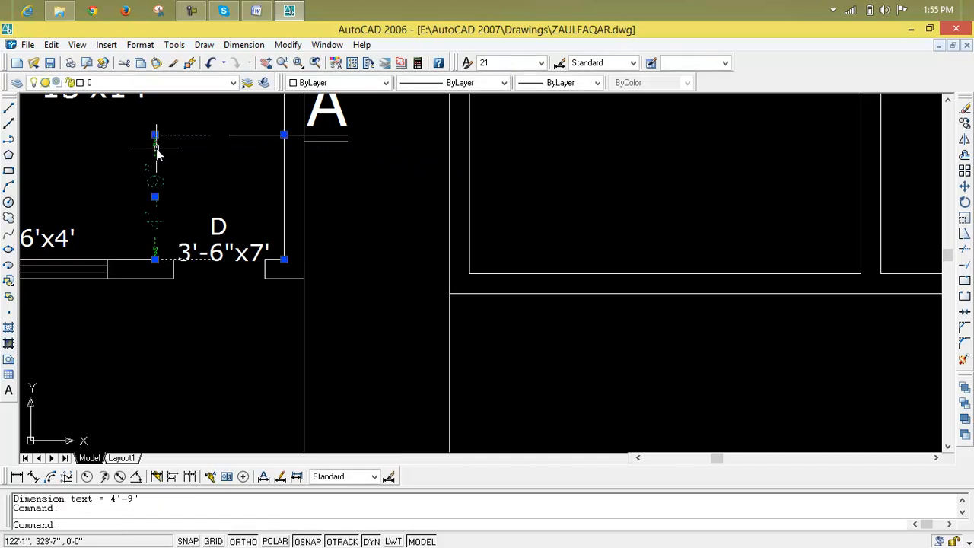
{"action": "key", "text": "Delete"}
Step: Offset the right bedroom's inner guide lines at the bottom and top walls 3'6" to the left for the door openings
{"action": "scroll", "coordinate": [325, 285], "scroll_direction": "down", "scroll_amount": 5}
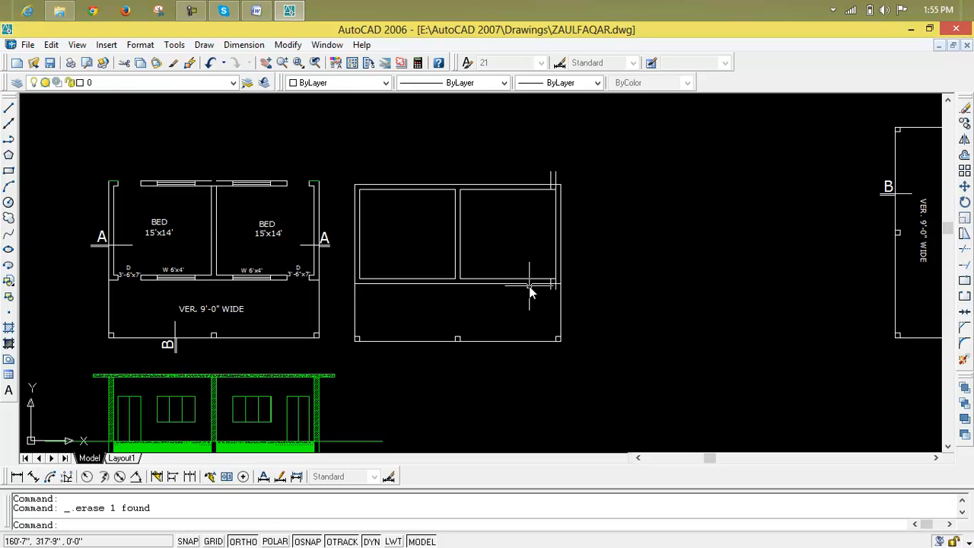
{"action": "scroll", "coordinate": [530, 293], "scroll_direction": "up", "scroll_amount": 3}
{"action": "middle_click_drag", "start_coordinate": [530, 289], "coordinate": [572, 314]}
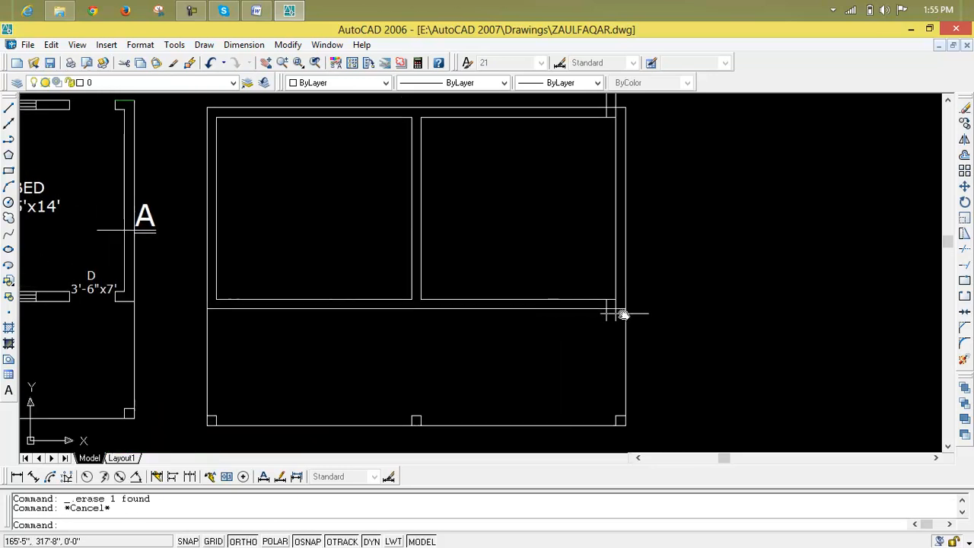
{"action": "type", "text": "o"}
{"action": "key", "text": "Return"}
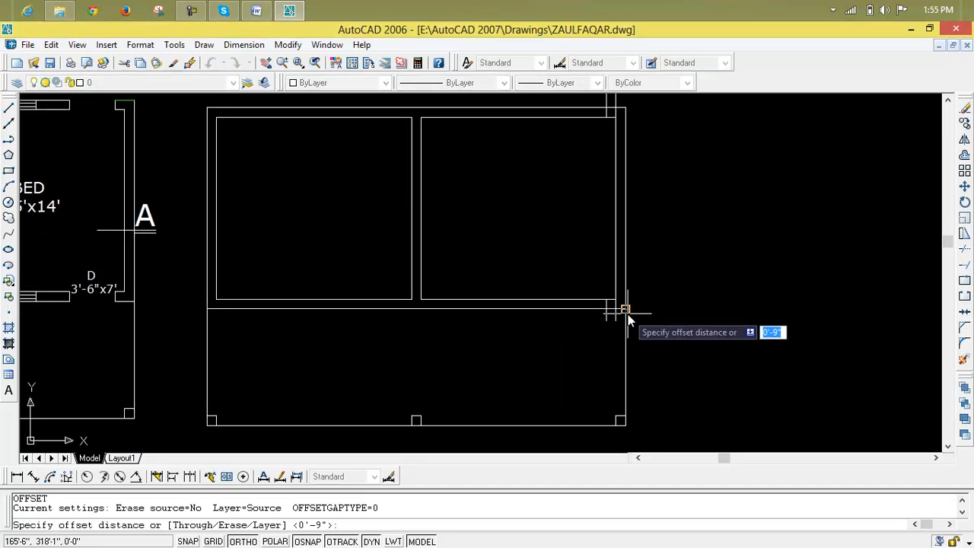
{"action": "type", "text": "3'6"}
{"action": "key", "text": "Return"}
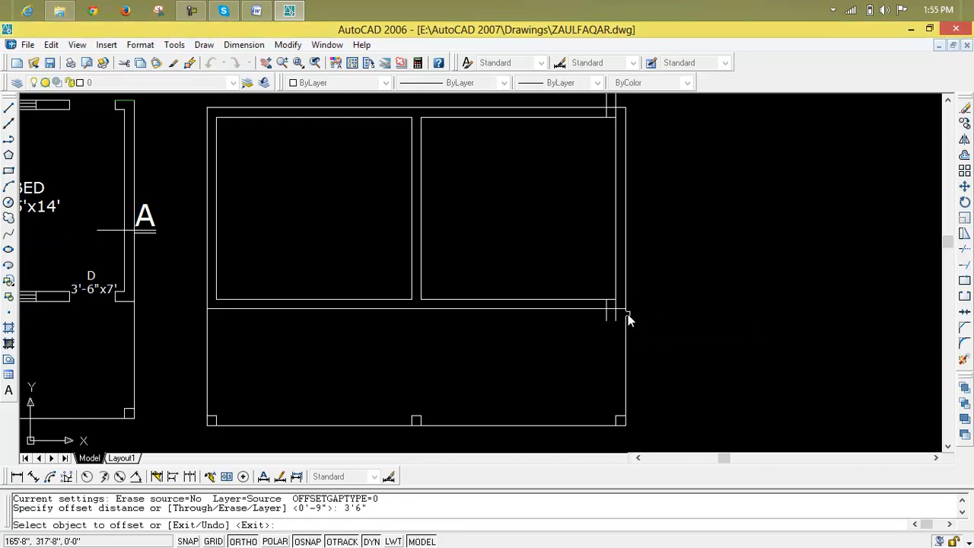
{"action": "left_click", "coordinate": [607, 314]}
{"action": "left_click", "coordinate": [576, 316]}
{"action": "left_click", "coordinate": [606, 100]}
{"action": "left_click", "coordinate": [601, 107]}
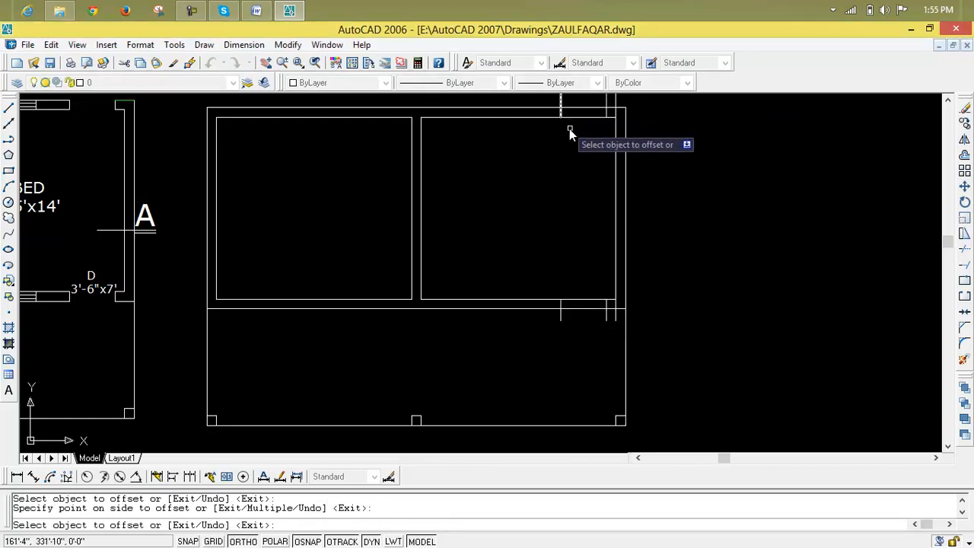
Step: Draw a vertical guide line from the left bedroom's inner upper-left corner up past the top wall
{"action": "scroll", "coordinate": [587, 137], "scroll_direction": "down", "scroll_amount": 2}
{"action": "mouse_move", "coordinate": [577, 137]}
{"action": "middle_mouse_down"}
{"action": "mouse_move", "coordinate": [571, 158]}
{"action": "mouse_move", "coordinate": [713, 160]}
{"action": "middle_mouse_up"}
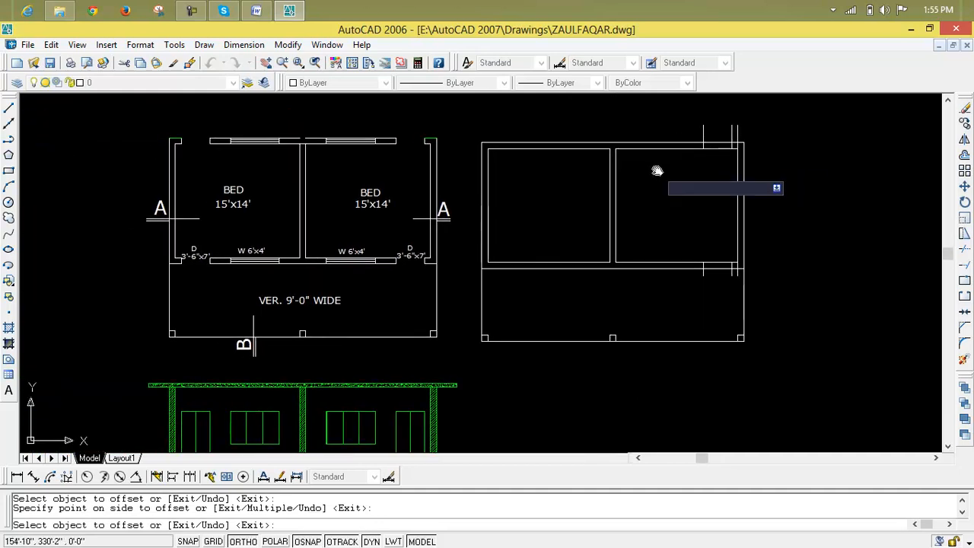
{"action": "key", "text": "Escape"}
{"action": "key", "text": "Escape"}
{"action": "key", "text": "Escape"}
{"action": "type", "text": "l"}
{"action": "key", "text": "Return"}
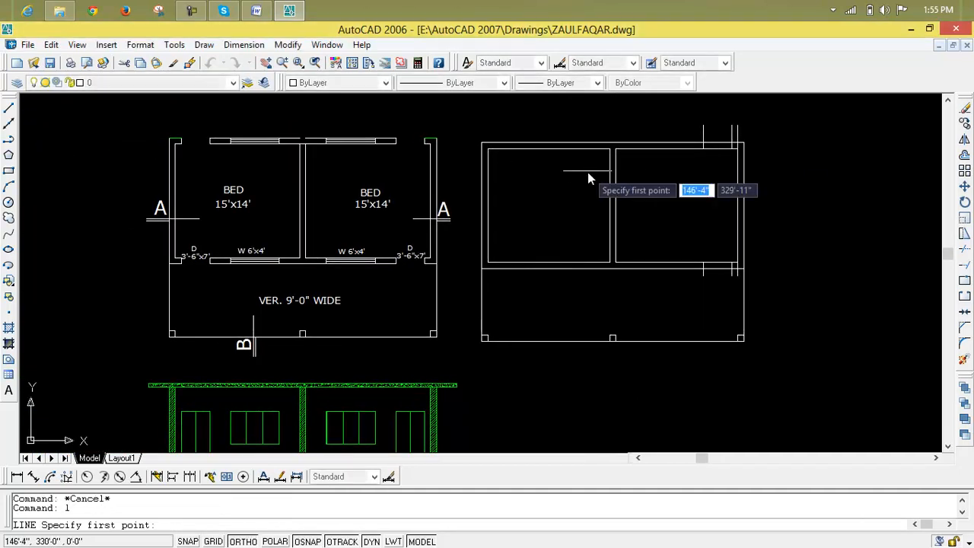
{"action": "left_click", "coordinate": [487, 149]}
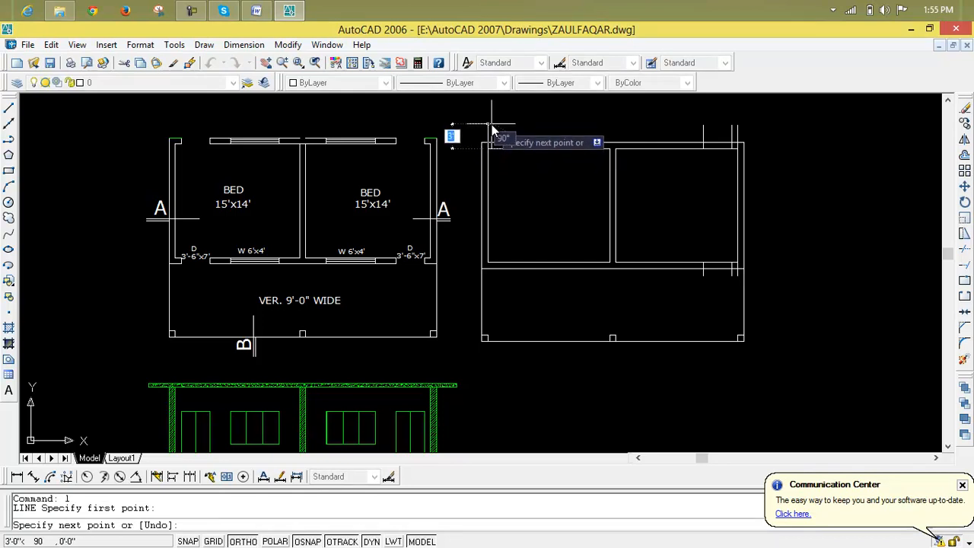
{"action": "left_click", "coordinate": [490, 132]}
{"action": "key", "text": "Escape"}
{"action": "key", "text": "Escape"}
{"action": "key", "text": "Escape"}
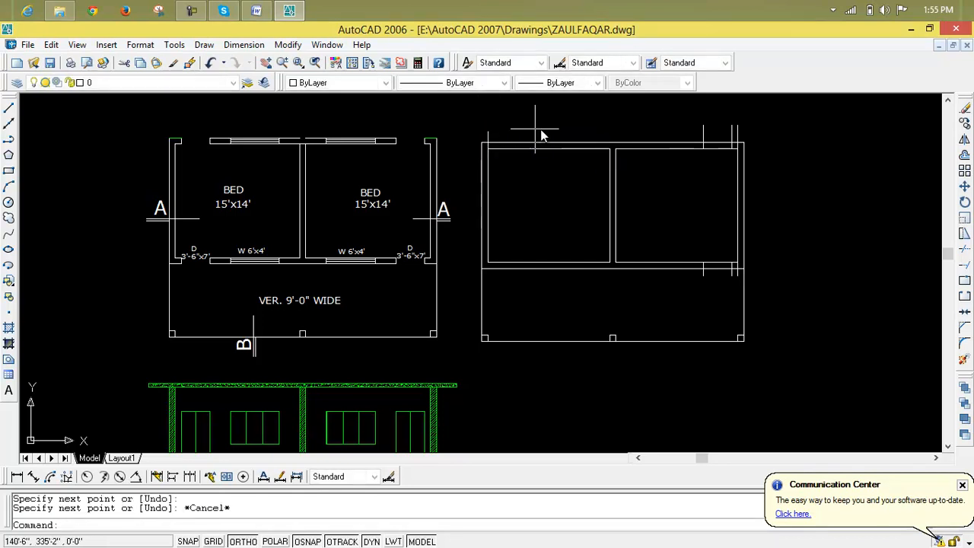
Step: Try to draw a guide line from the left bedroom's inner lower-left corner down past the bottom wall, and erase it
{"action": "key", "text": "Return"}
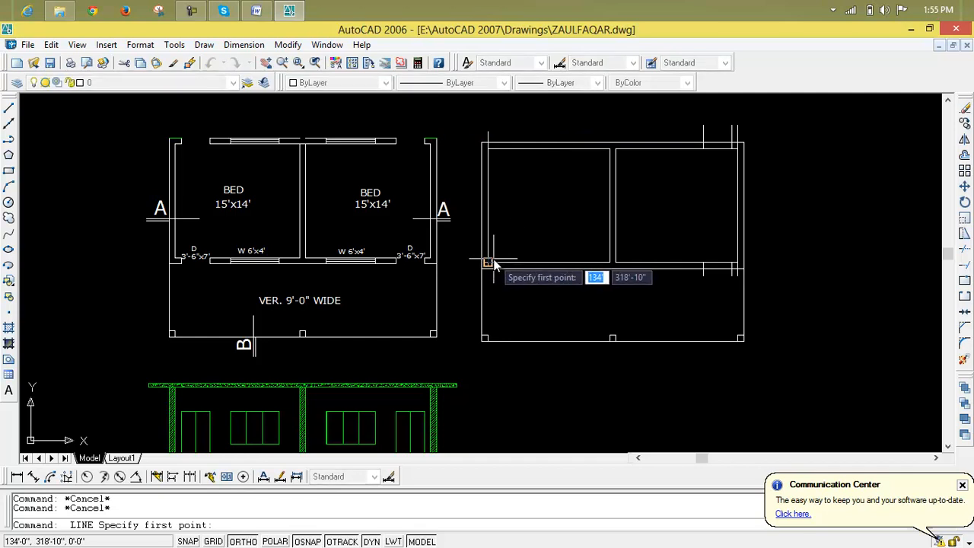
{"action": "left_click", "coordinate": [487, 264]}
{"action": "left_click", "coordinate": [483, 289]}
{"action": "key", "text": "Return"}
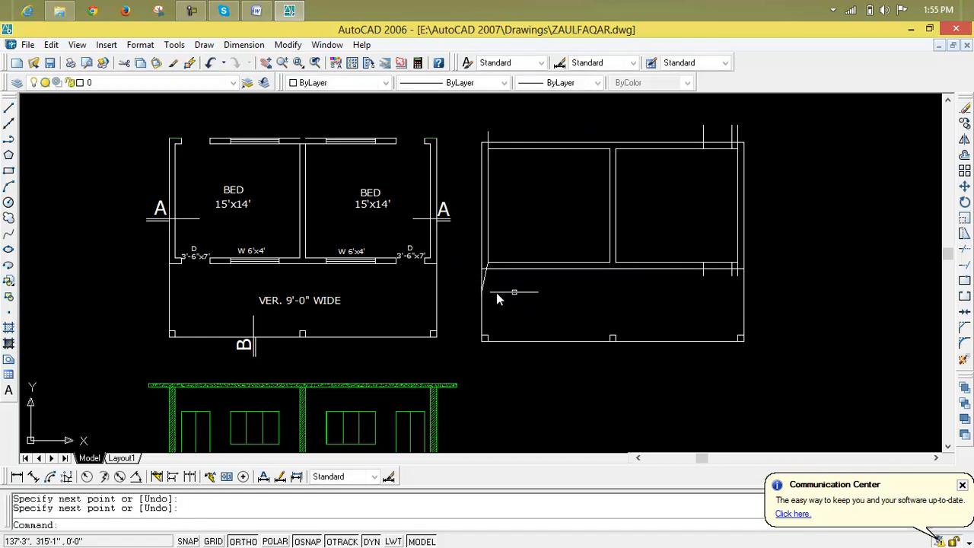
{"action": "key", "text": "Return"}
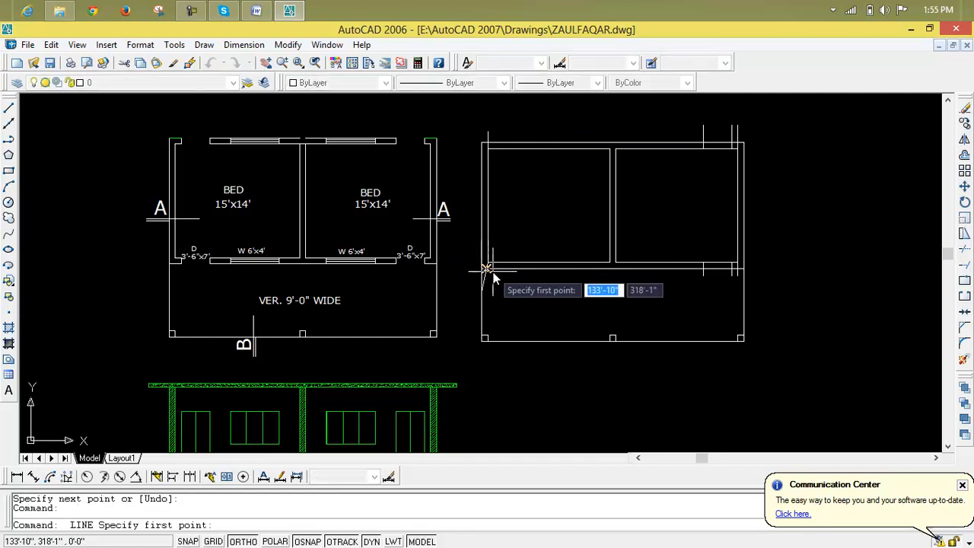
{"action": "left_click", "coordinate": [487, 275]}
{"action": "key", "text": "Escape"}
{"action": "key", "text": "Escape"}
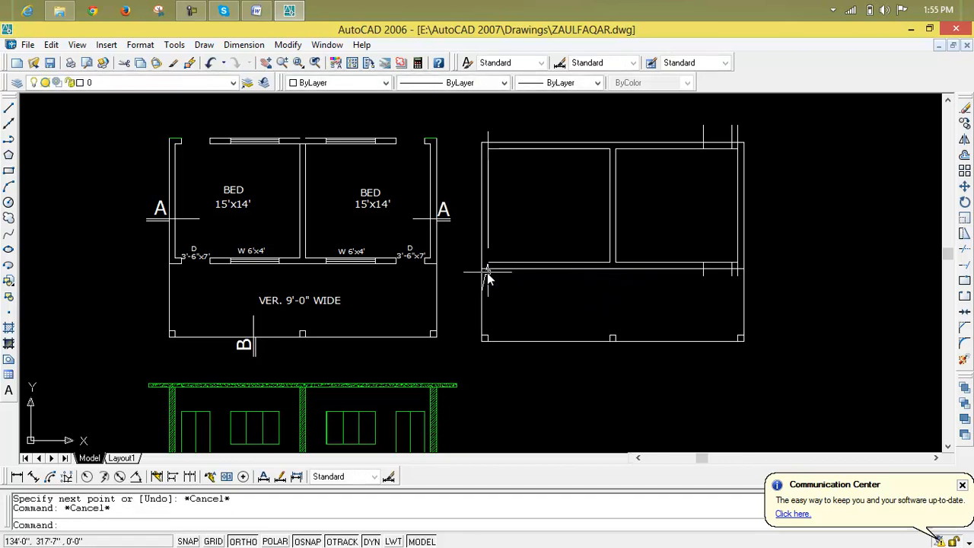
{"action": "left_click", "coordinate": [485, 275]}
{"action": "key", "text": "Delete"}
Step: Draw a vertical guide line from the left bedroom's inner lower-left corner down past the bottom wall
{"action": "scroll", "coordinate": [488, 274], "scroll_direction": "up", "scroll_amount": 4}
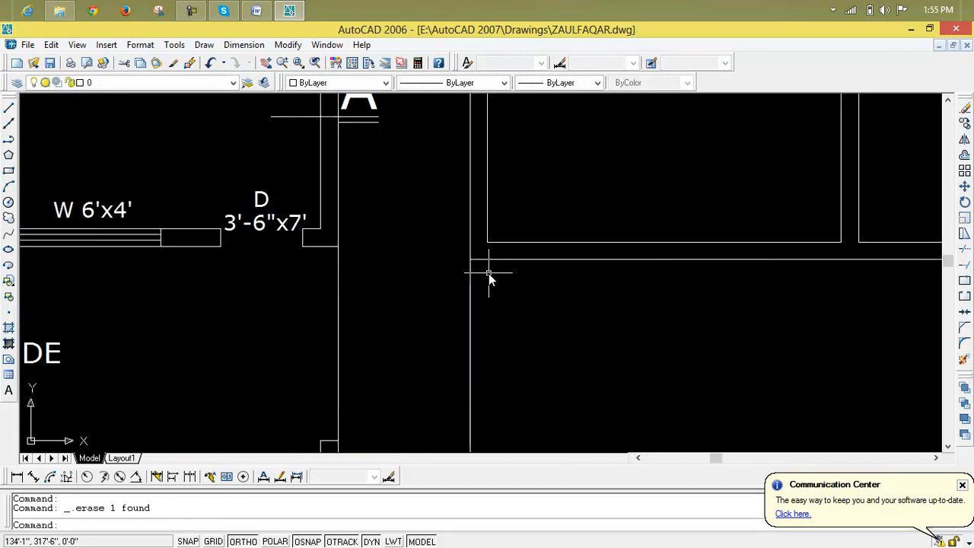
{"action": "type", "text": "l"}
{"action": "key", "text": "Return"}
{"action": "left_click", "coordinate": [488, 242]}
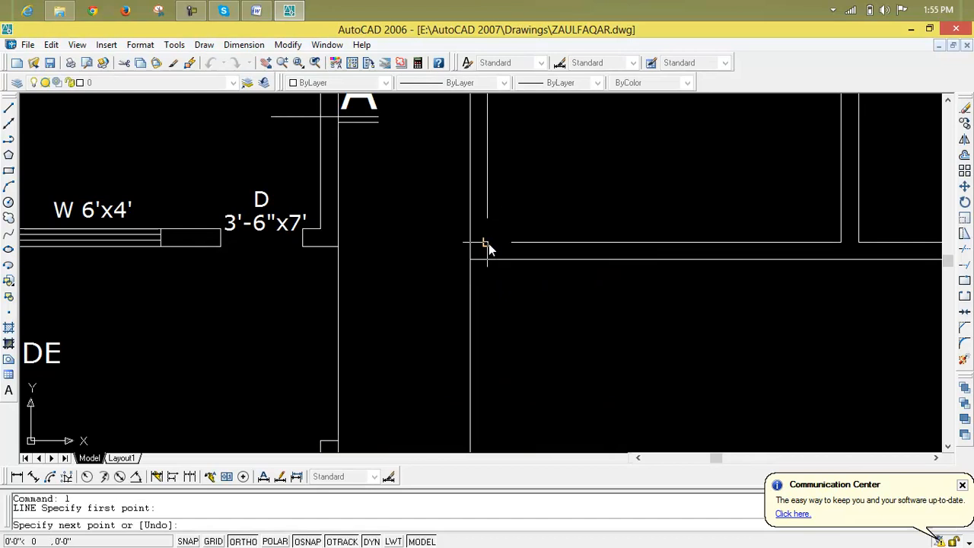
{"action": "key", "text": "Escape"}
{"action": "key", "text": "Escape"}
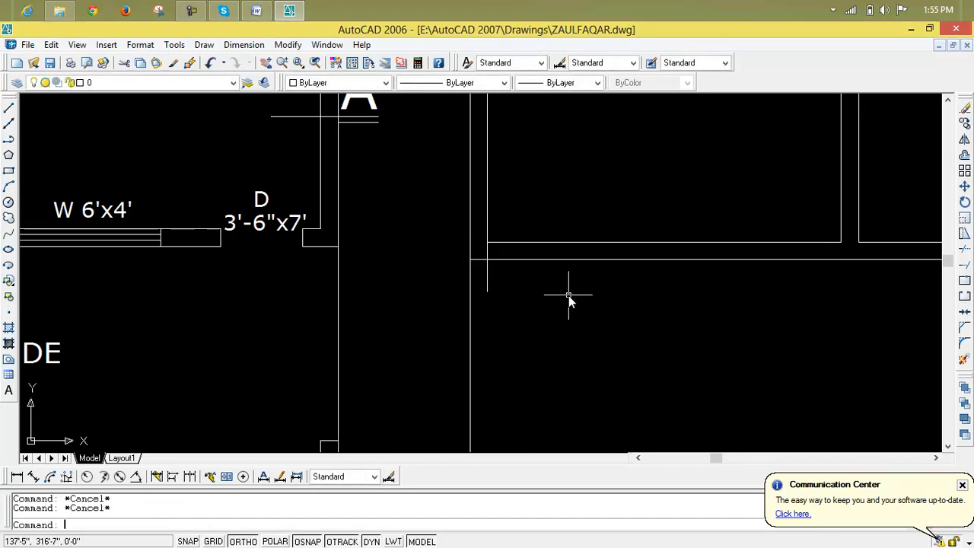
Step: Offset the left bedroom's bottom and top guide lines 9" to the right, towards the inside of the room
{"action": "type", "text": "o"}
{"action": "key", "text": "Return"}
{"action": "type", "text": "9\""}
{"action": "key", "text": "Return"}
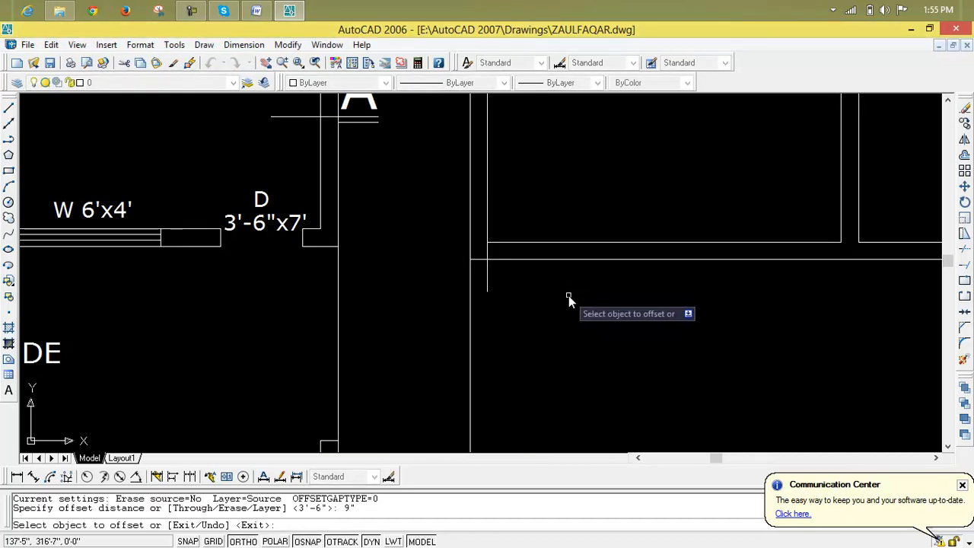
{"action": "left_click", "coordinate": [489, 279]}
{"action": "left_click", "coordinate": [523, 283]}
{"action": "scroll", "coordinate": [522, 279], "scroll_direction": "down", "scroll_amount": 5}
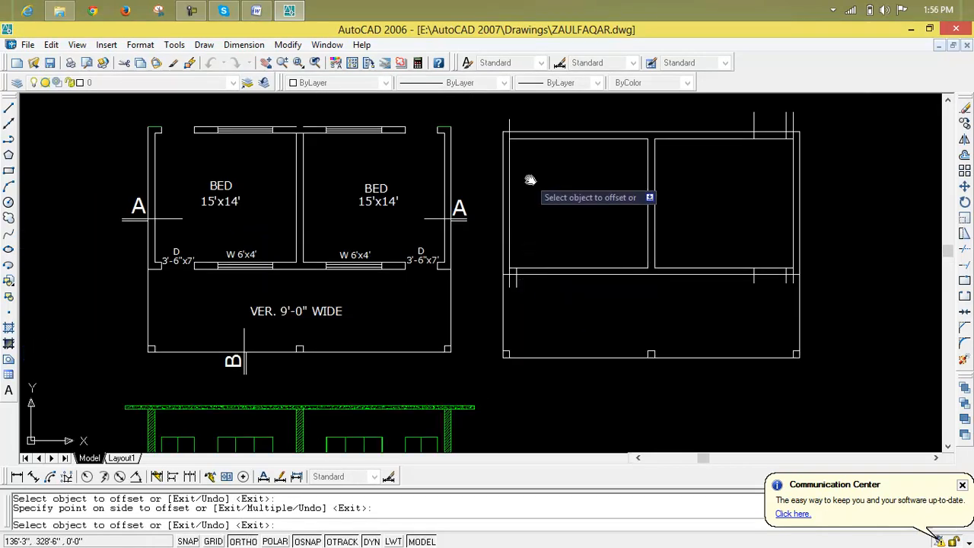
{"action": "left_click", "coordinate": [510, 132]}
{"action": "left_click", "coordinate": [525, 126]}
{"action": "key", "text": "Escape"}
{"action": "key", "text": "Escape"}
Step: Offset the left bedroom's inner guide lines at the bottom and top walls 3'6" to the right for the door openings
{"action": "key", "text": "Return"}
{"action": "type", "text": "3'6\""}
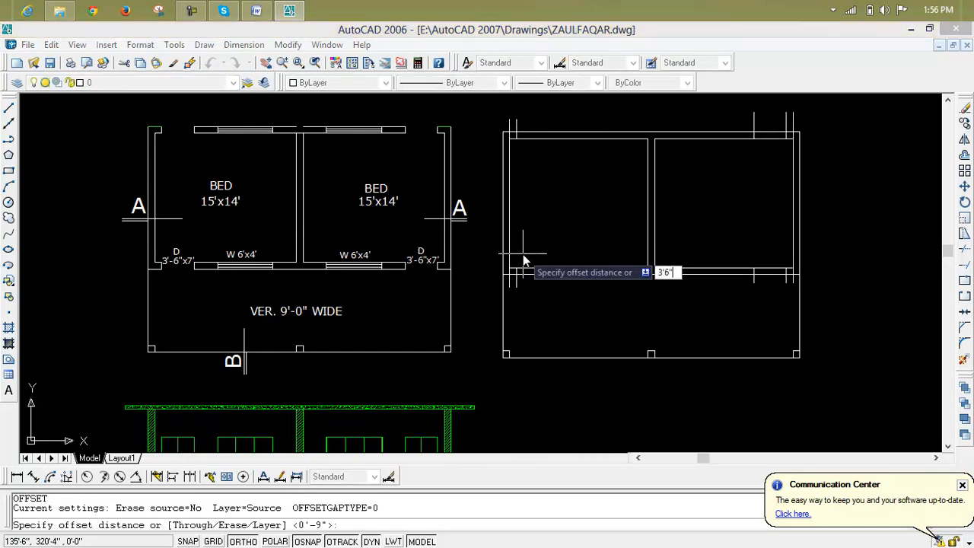
{"action": "key", "text": "Return"}
{"action": "left_click", "coordinate": [514, 279]}
{"action": "left_click", "coordinate": [545, 282]}
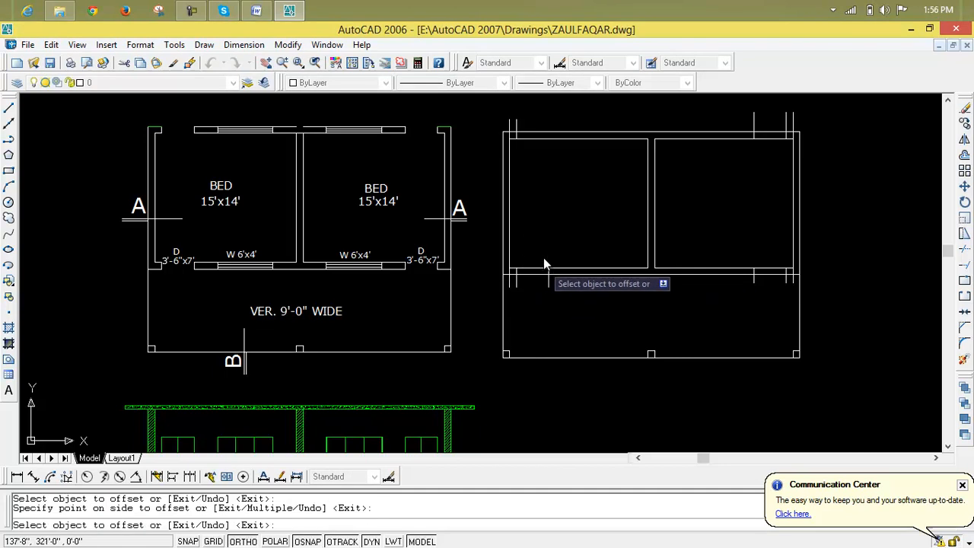
{"action": "left_click", "coordinate": [514, 123]}
{"action": "left_click", "coordinate": [549, 130]}
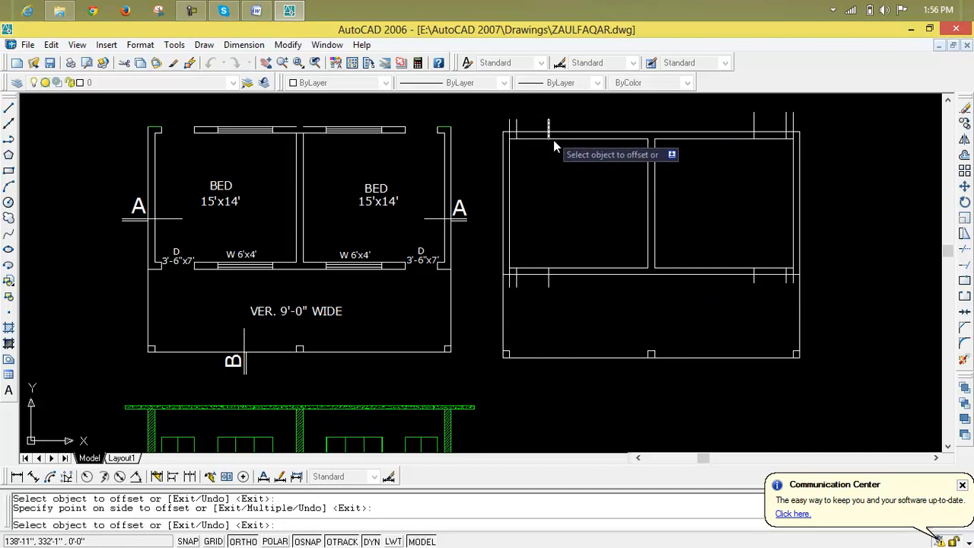
{"action": "key", "text": "Escape"}
{"action": "key", "text": "Escape"}
{"action": "middle_click_drag", "start_coordinate": [532, 200], "coordinate": [522, 205]}
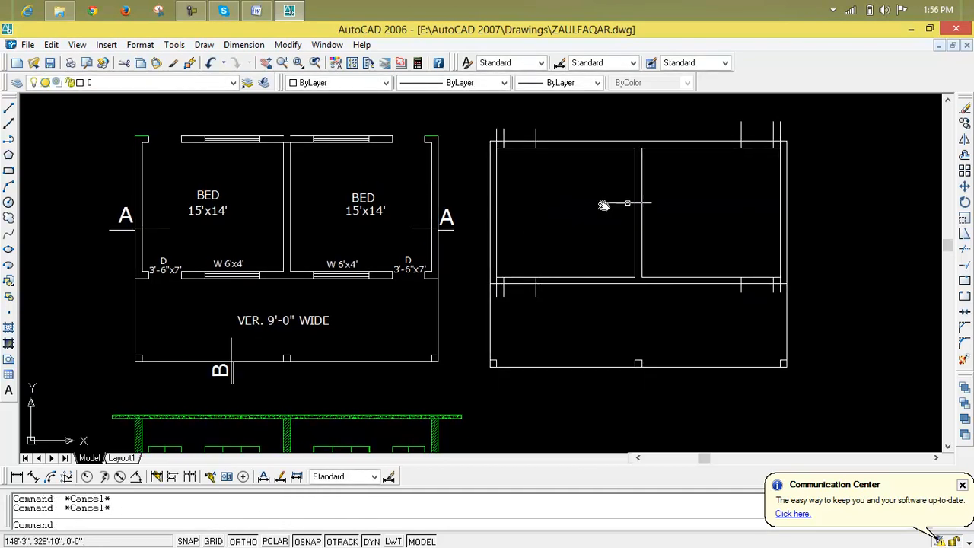
Step: Trim off the ends of the guide lines that extend above the top wall of the new plan
{"action": "type", "text": "tr"}
{"action": "key", "text": "Return"}
{"action": "key", "text": "Return"}
{"action": "left_click", "coordinate": [808, 129]}
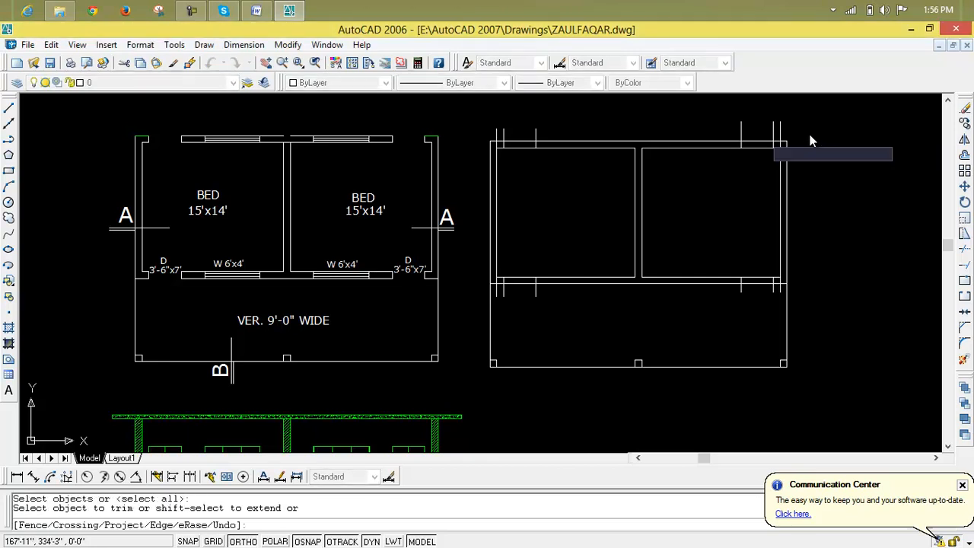
{"action": "left_click", "coordinate": [644, 135]}
{"action": "left_click", "coordinate": [599, 127]}
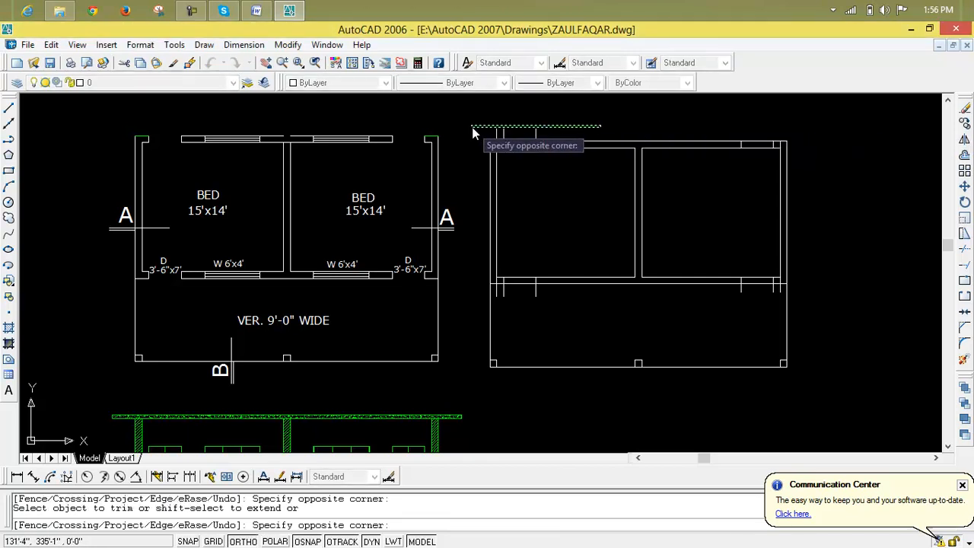
{"action": "left_click", "coordinate": [469, 130]}
Step: Trim the wall lines between the door guide lines to open the doorways in both bedrooms' top and bottom walls
{"action": "left_click", "coordinate": [509, 136]}
{"action": "left_click", "coordinate": [528, 164]}
{"action": "left_click", "coordinate": [756, 133]}
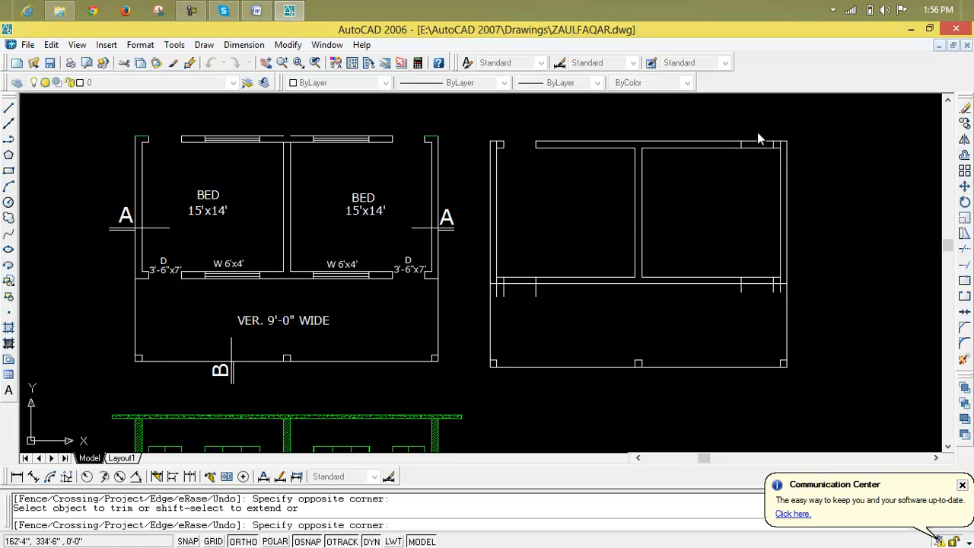
{"action": "left_click", "coordinate": [755, 306]}
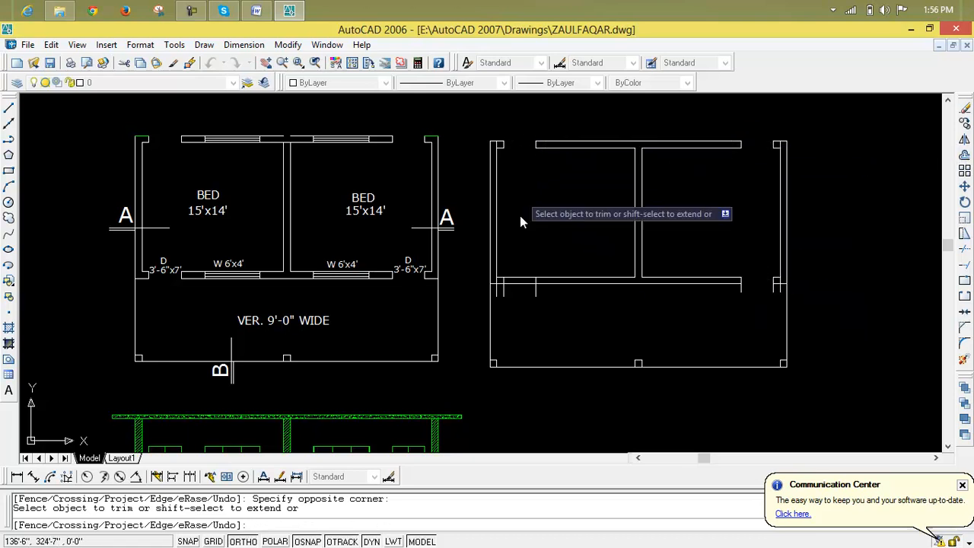
{"action": "left_click", "coordinate": [521, 266]}
{"action": "left_click", "coordinate": [520, 293]}
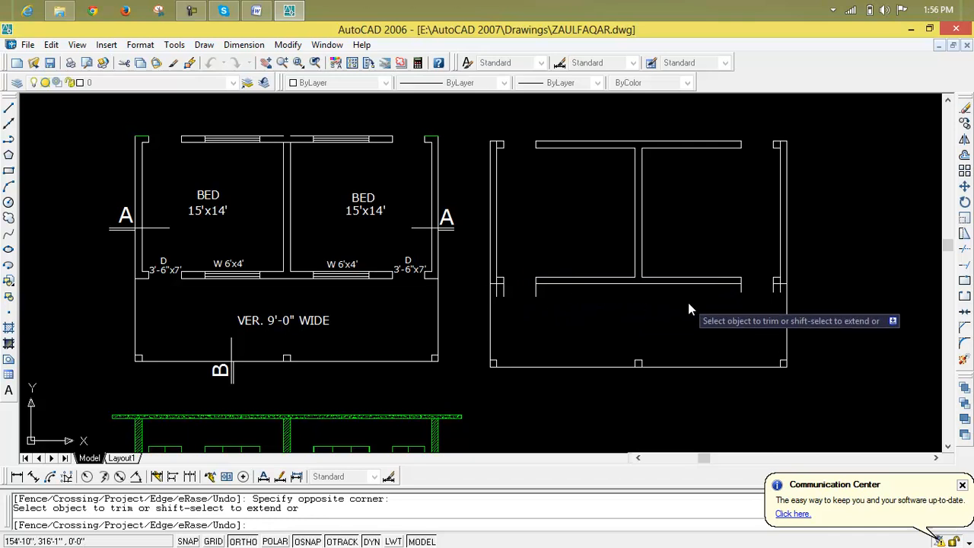
Step: Trim off the ends of the guide lines that extend below the bedrooms' bottom wall
{"action": "left_click", "coordinate": [563, 295]}
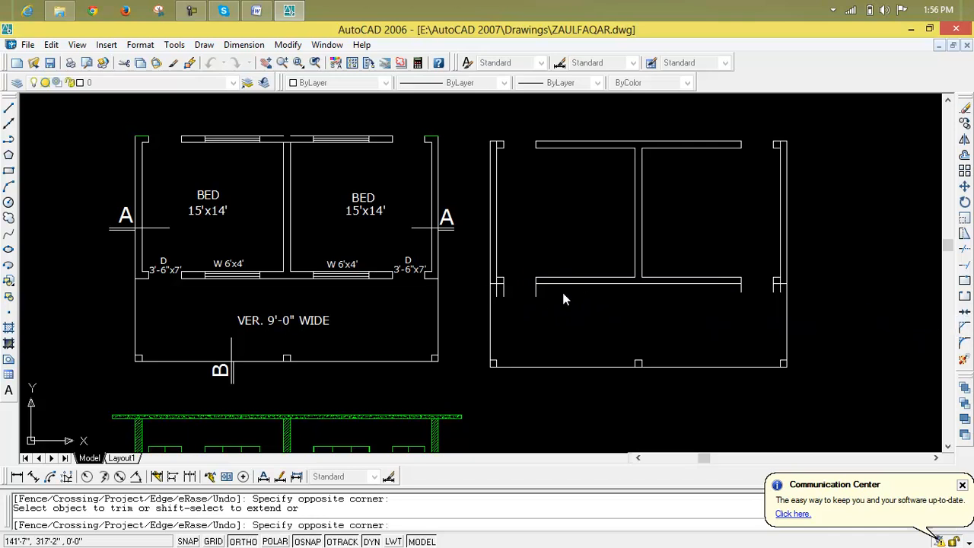
{"action": "left_click", "coordinate": [494, 298]}
{"action": "left_click", "coordinate": [729, 291]}
{"action": "left_click", "coordinate": [780, 295]}
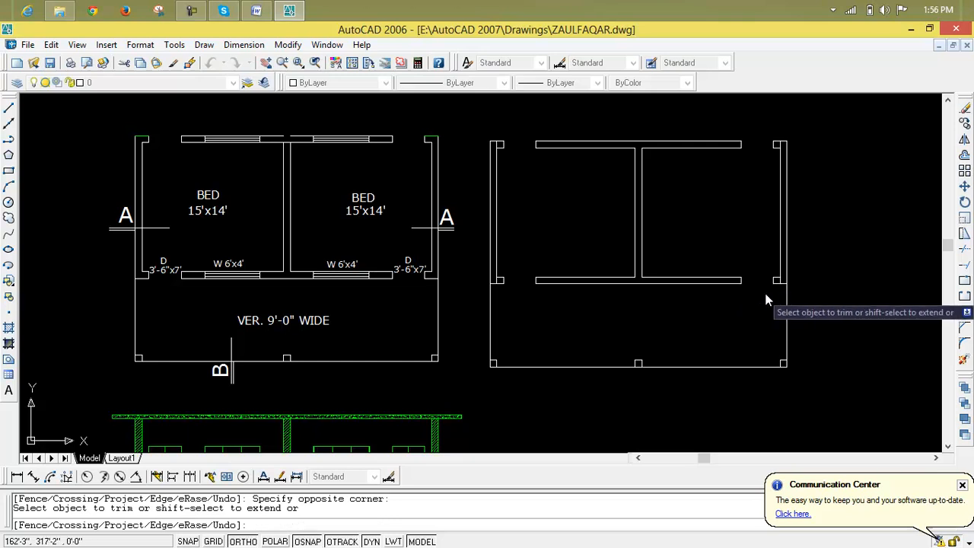
{"action": "key", "text": "Escape"}
{"action": "key", "text": "Escape"}
{"action": "key", "text": "Escape"}
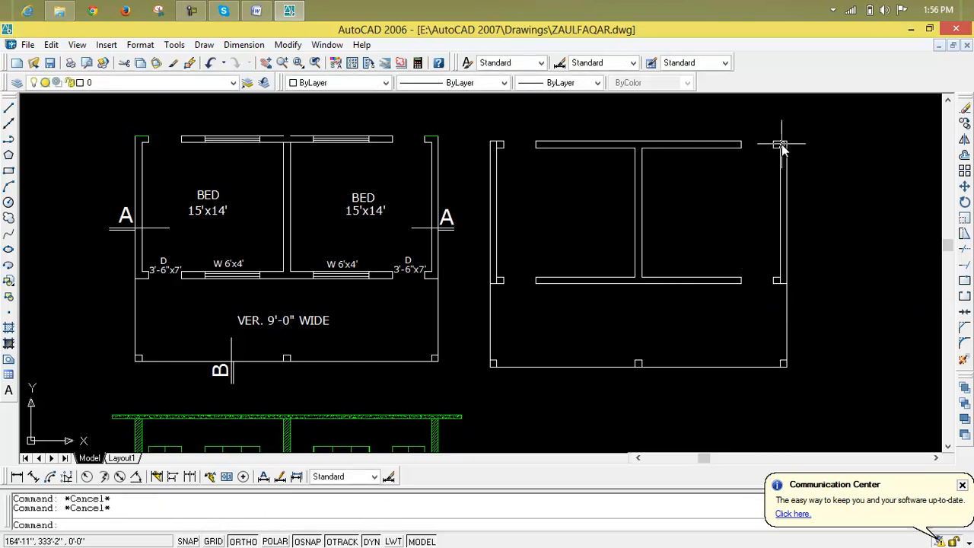
Step: Erase the four short leftover guide segments inside the outer wall corners beside the doorways
{"action": "left_click", "coordinate": [781, 147]}
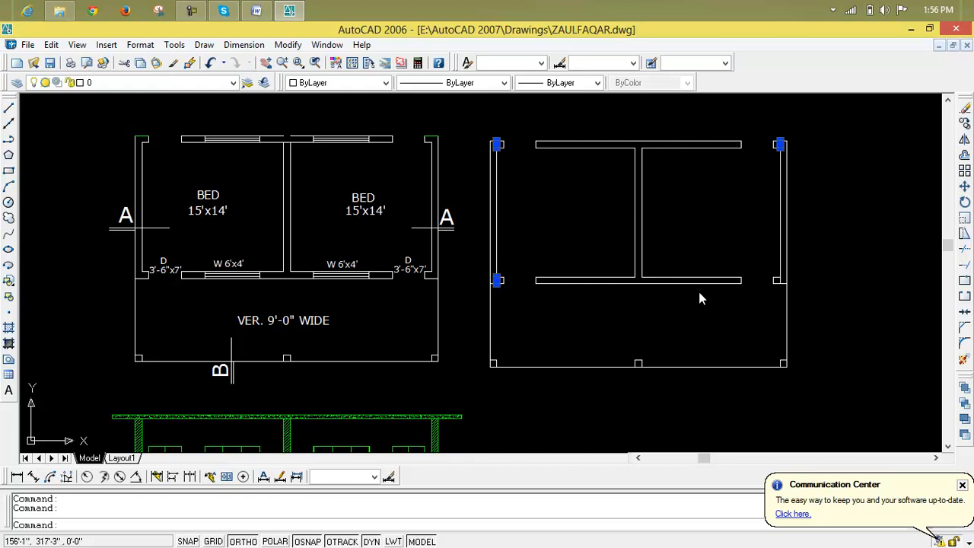
{"action": "left_click", "coordinate": [780, 283]}
{"action": "key", "text": "Delete"}
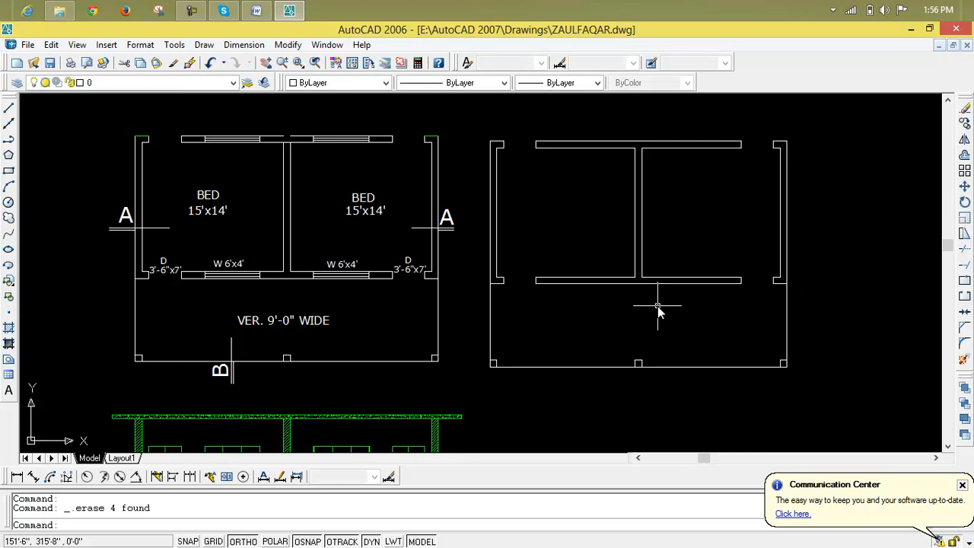
Step: Measure the width of the left bedroom's bottom window in the existing plan with an aligned dimension, and erase the dimension
{"action": "middle_click_drag", "start_coordinate": [656, 307], "coordinate": [684, 300]}
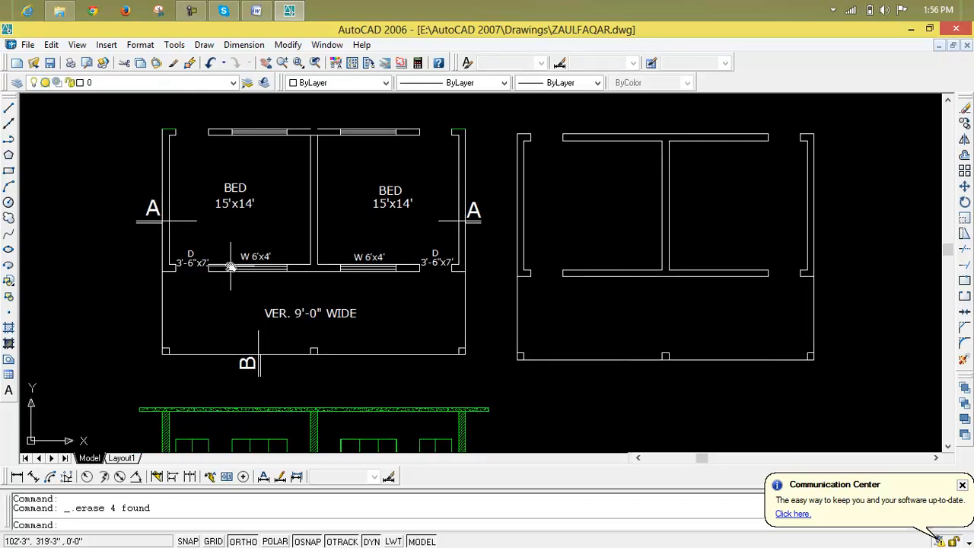
{"action": "scroll", "coordinate": [242, 266], "scroll_direction": "up", "scroll_amount": 3}
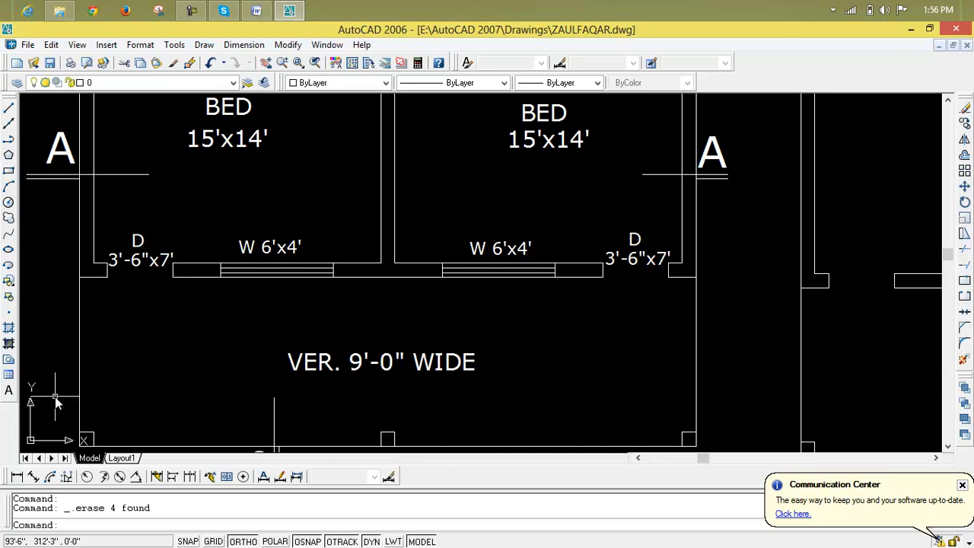
{"action": "left_click", "coordinate": [33, 477]}
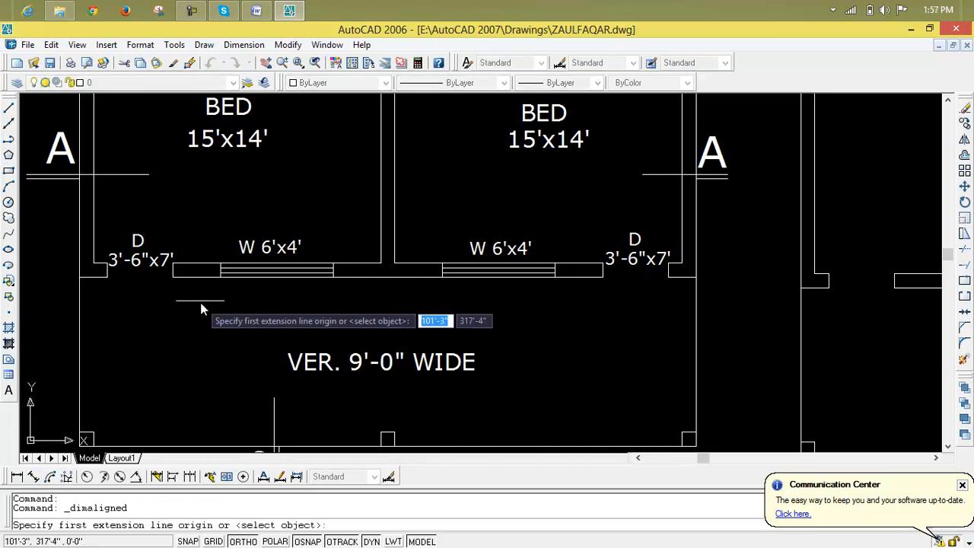
{"action": "scroll", "coordinate": [204, 280], "scroll_direction": "up", "scroll_amount": 3}
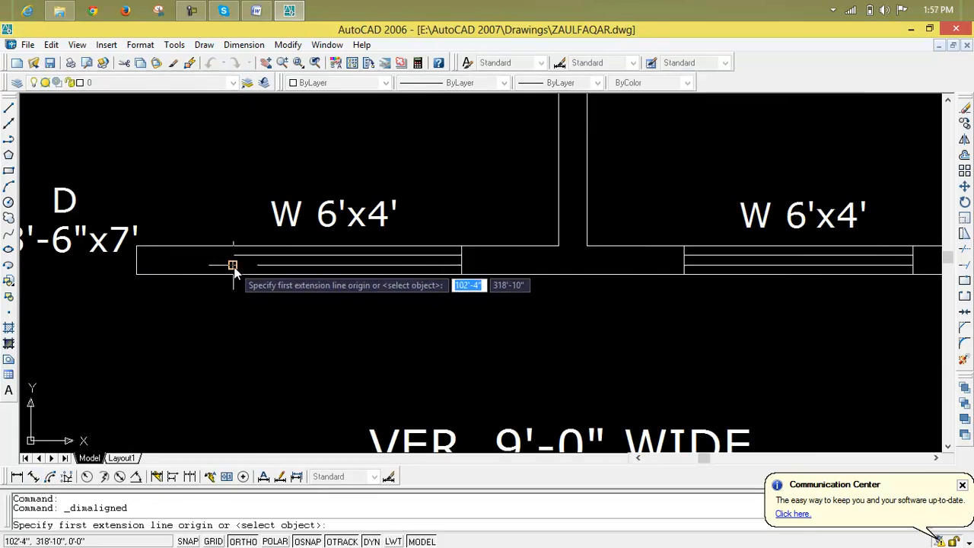
{"action": "left_click", "coordinate": [234, 265]}
{"action": "left_click", "coordinate": [459, 266]}
{"action": "left_click", "coordinate": [456, 318]}
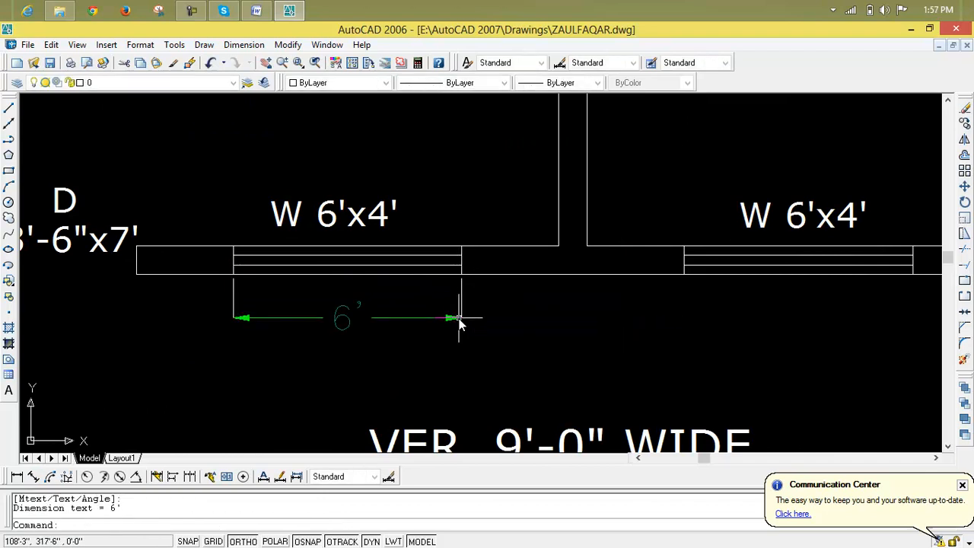
{"action": "left_click", "coordinate": [441, 312]}
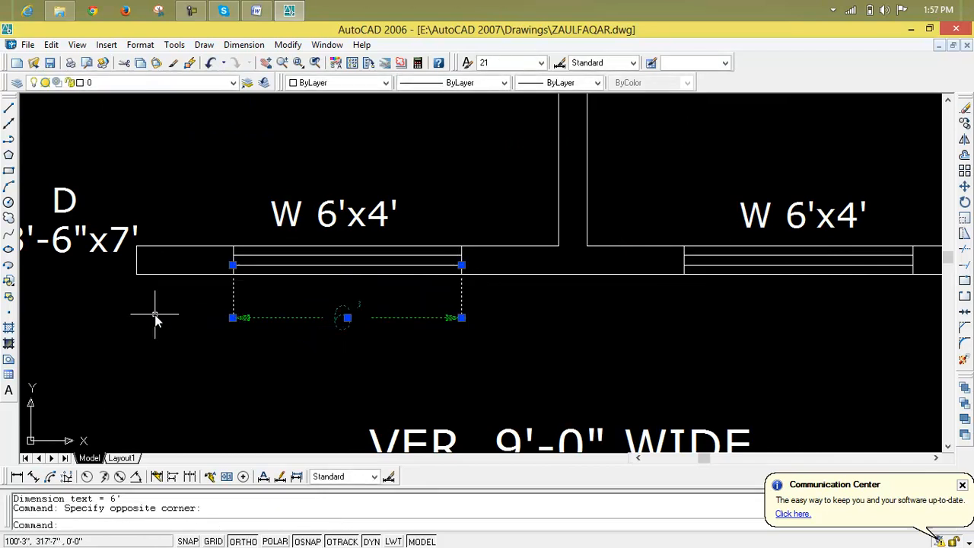
{"action": "key", "text": "Delete"}
Step: Measure the left window's height in the green section view with an aligned dimension, and erase the dimension
{"action": "scroll", "coordinate": [191, 306], "scroll_direction": "down", "scroll_amount": 5}
{"action": "middle_click_drag", "start_coordinate": [207, 310], "coordinate": [250, 184]}
{"action": "scroll", "coordinate": [241, 334], "scroll_direction": "up", "scroll_amount": 3}
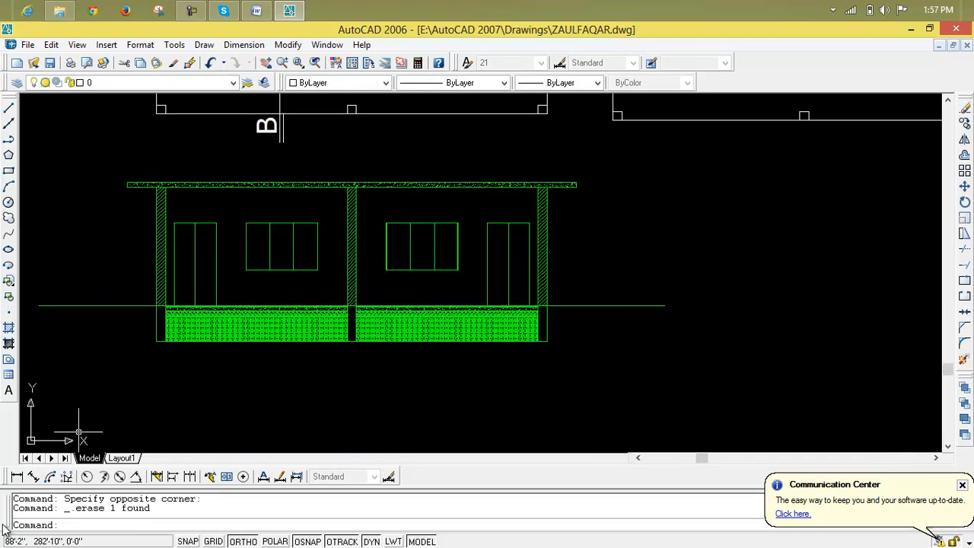
{"action": "left_click", "coordinate": [33, 477]}
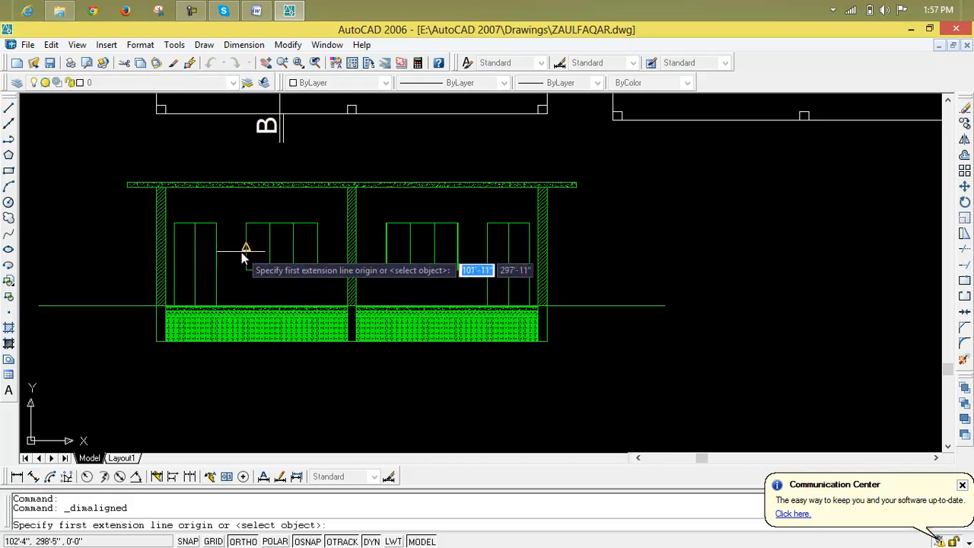
{"action": "left_click", "coordinate": [246, 267]}
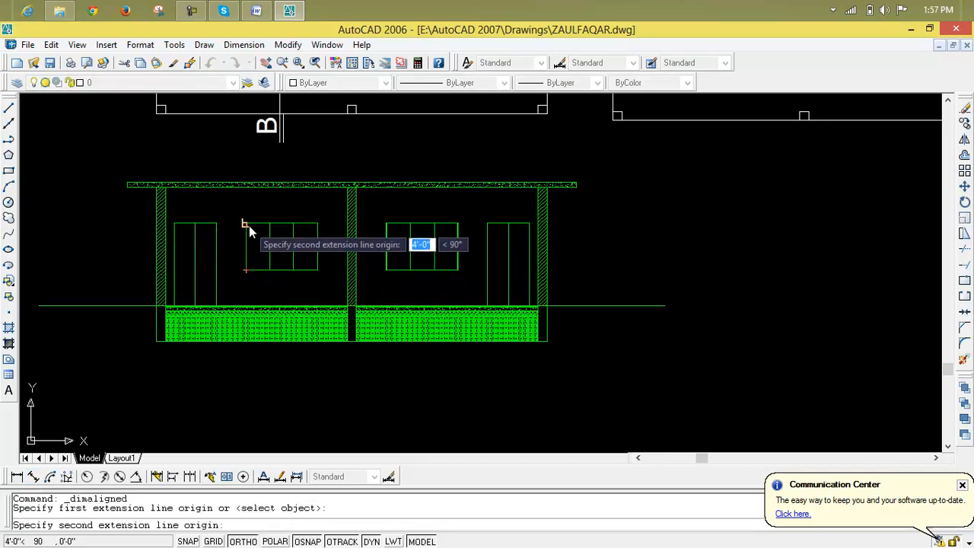
{"action": "left_click", "coordinate": [247, 223]}
{"action": "left_click", "coordinate": [268, 238]}
{"action": "scroll", "coordinate": [269, 238], "scroll_direction": "up", "scroll_amount": 5}
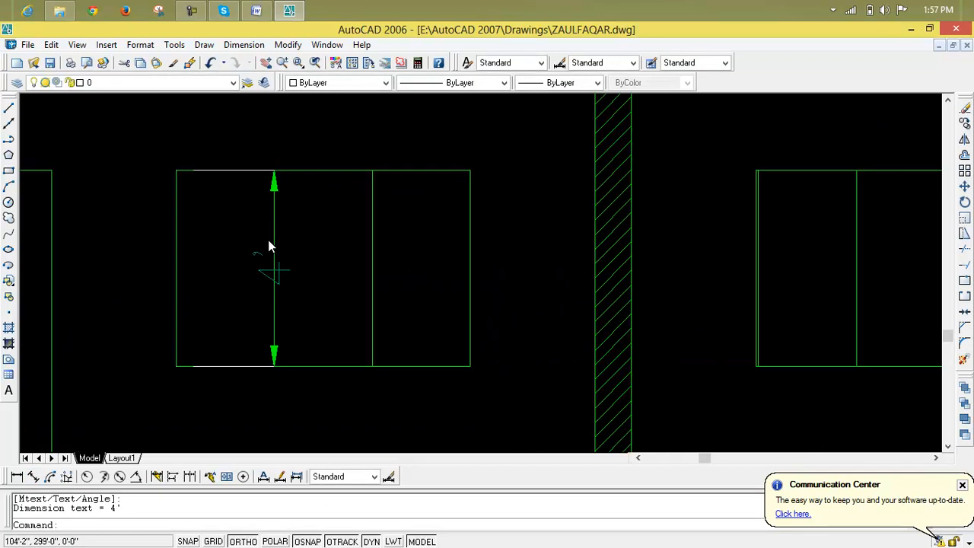
{"action": "scroll", "coordinate": [270, 239], "scroll_direction": "down", "scroll_amount": 4}
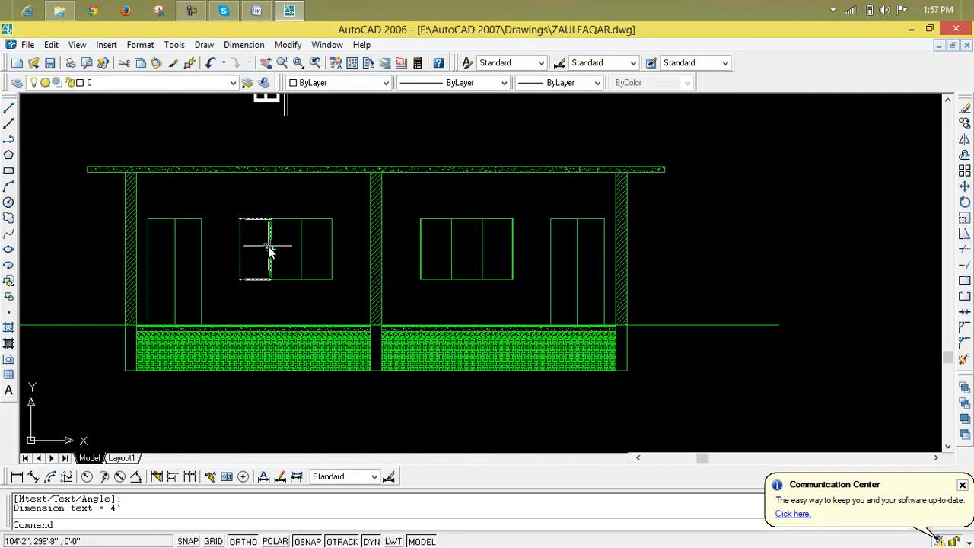
{"action": "left_click", "coordinate": [269, 251]}
{"action": "key", "text": "Delete"}
{"action": "scroll", "coordinate": [291, 259], "scroll_direction": "down", "scroll_amount": 2}
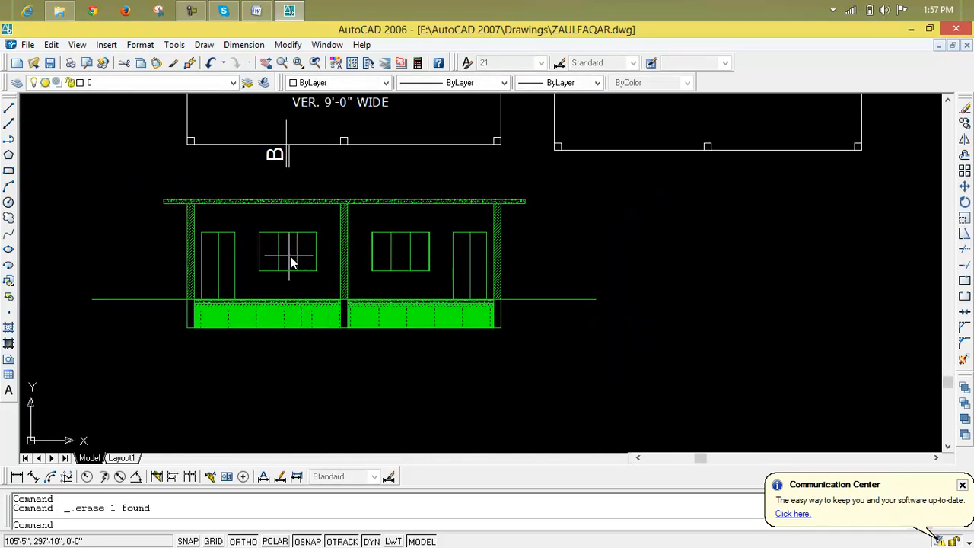
Step: Measure the right door's height in the section view with a linear dimension, and erase the dimension
{"action": "scroll", "coordinate": [489, 297], "scroll_direction": "up", "scroll_amount": 5}
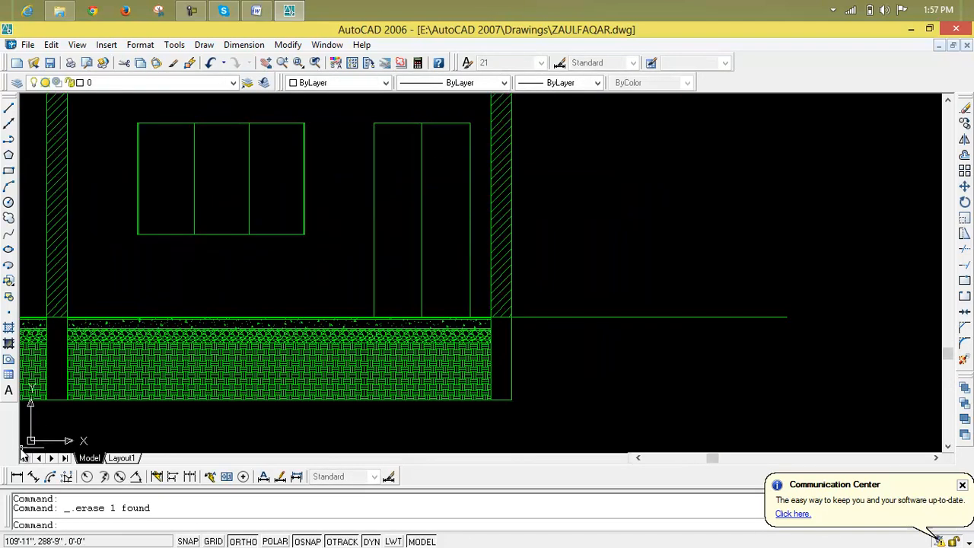
{"action": "left_click", "coordinate": [18, 477]}
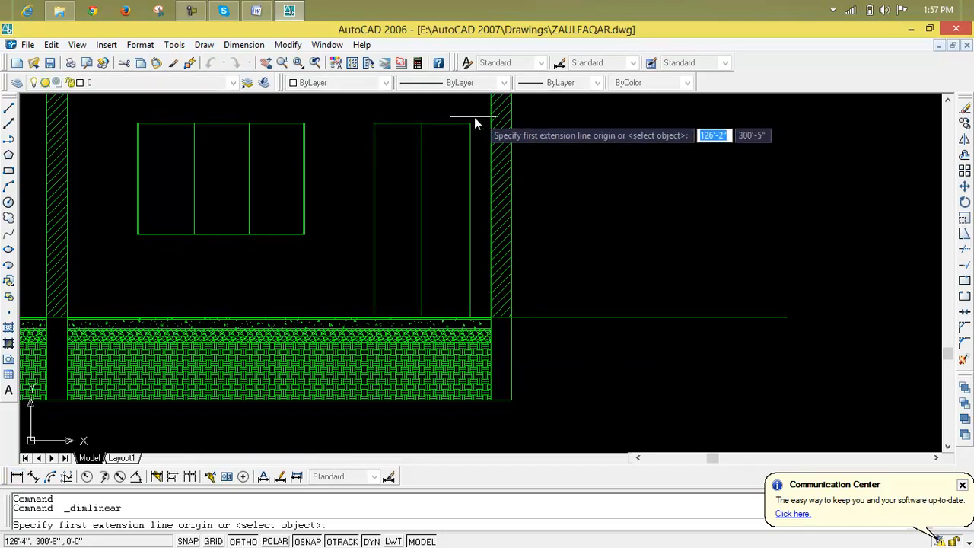
{"action": "left_click", "coordinate": [374, 123]}
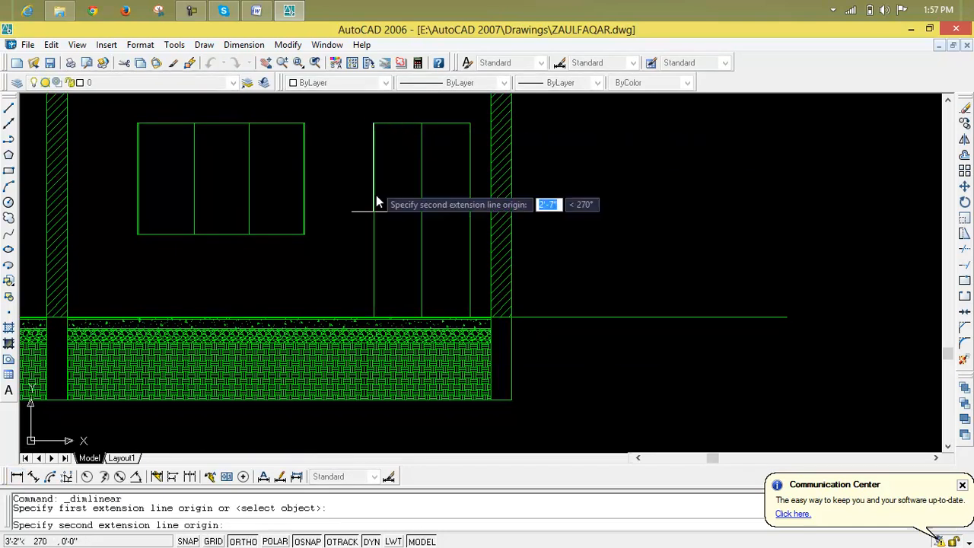
{"action": "left_click", "coordinate": [374, 316]}
{"action": "left_click", "coordinate": [349, 312]}
{"action": "left_click", "coordinate": [349, 228]}
{"action": "key", "text": "Delete"}
Step: Draw vertical lines from the partition wall's two lower corners down past the bottom wall of the new plan
{"action": "scroll", "coordinate": [426, 240], "scroll_direction": "down", "scroll_amount": 6}
{"action": "mouse_move", "coordinate": [426, 239]}
{"action": "middle_mouse_down"}
{"action": "mouse_move", "coordinate": [350, 271]}
{"action": "mouse_move", "coordinate": [271, 358]}
{"action": "mouse_move", "coordinate": [349, 405]}
{"action": "middle_mouse_up"}
{"action": "scroll", "coordinate": [404, 268], "scroll_direction": "up", "scroll_amount": 4}
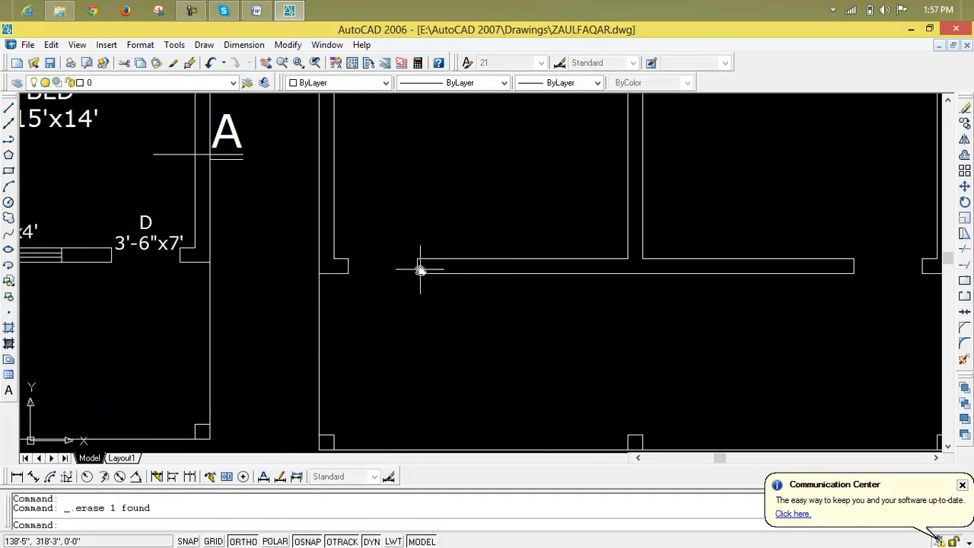
{"action": "type", "text": "l"}
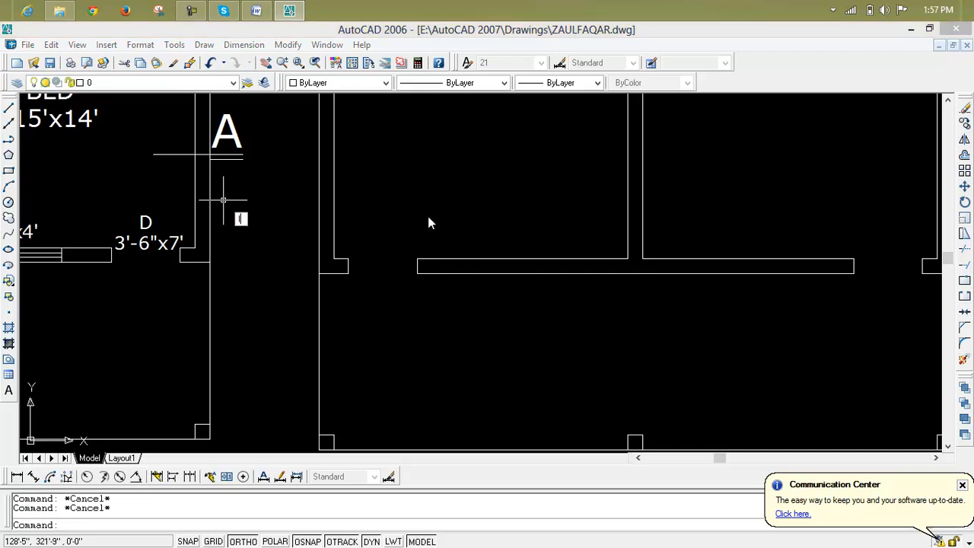
{"action": "key", "text": "Return"}
{"action": "left_click", "coordinate": [628, 260]}
{"action": "left_click", "coordinate": [623, 322]}
{"action": "key", "text": "Return"}
{"action": "key", "text": "Return"}
{"action": "left_click", "coordinate": [643, 258]}
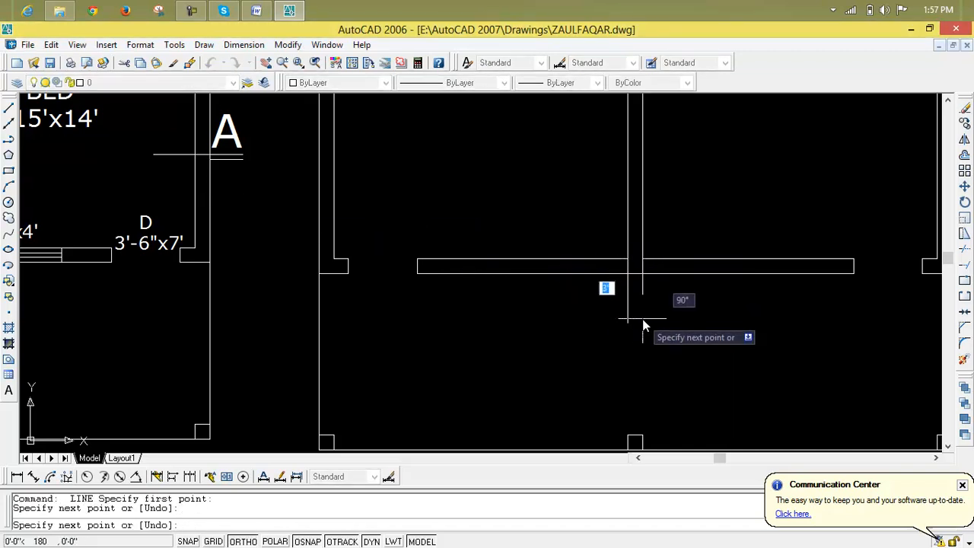
{"action": "left_click", "coordinate": [642, 319]}
{"action": "key", "text": "Return"}
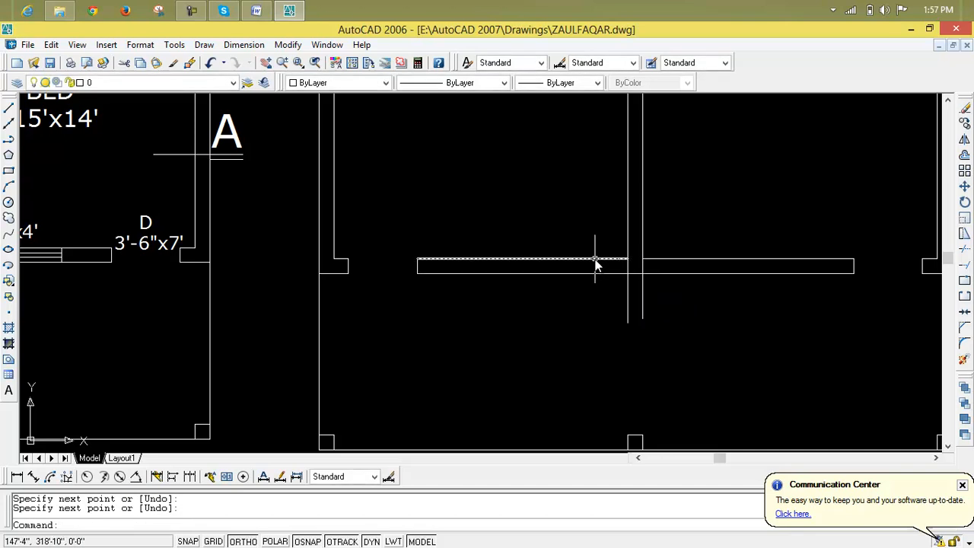
Step: Erase the two vertical lines extending below the partition wall
{"action": "left_click", "coordinate": [627, 287]}
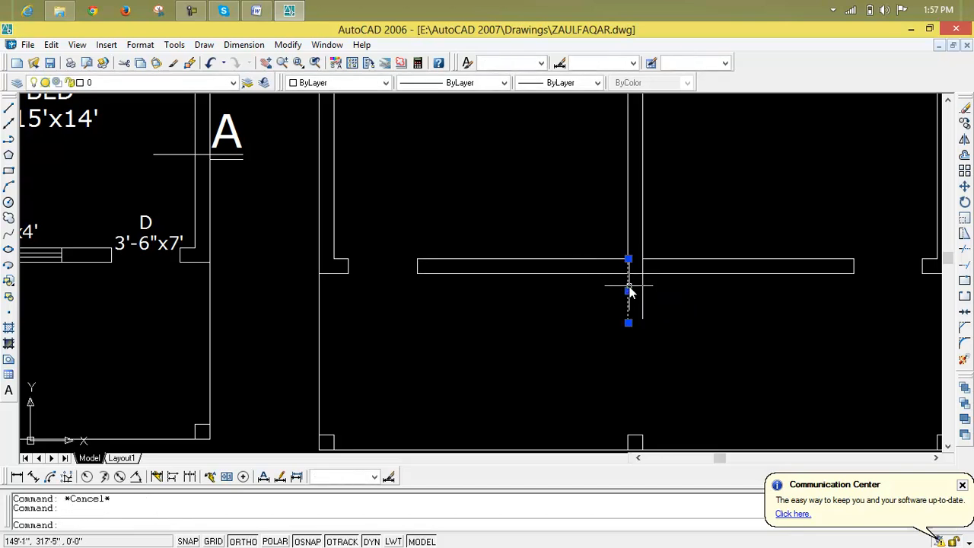
{"action": "key", "text": "Delete"}
{"action": "left_click", "coordinate": [643, 287]}
{"action": "key", "text": "Delete"}
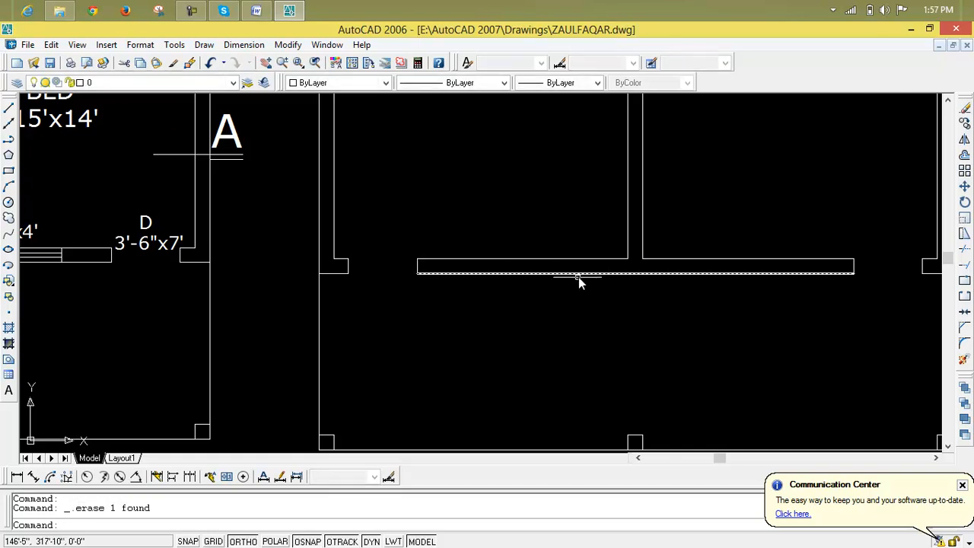
Step: Draw a short vertical line downward from the midpoint of the bottom wall's inner line in each bedroom
{"action": "type", "text": "l"}
{"action": "key", "text": "Return"}
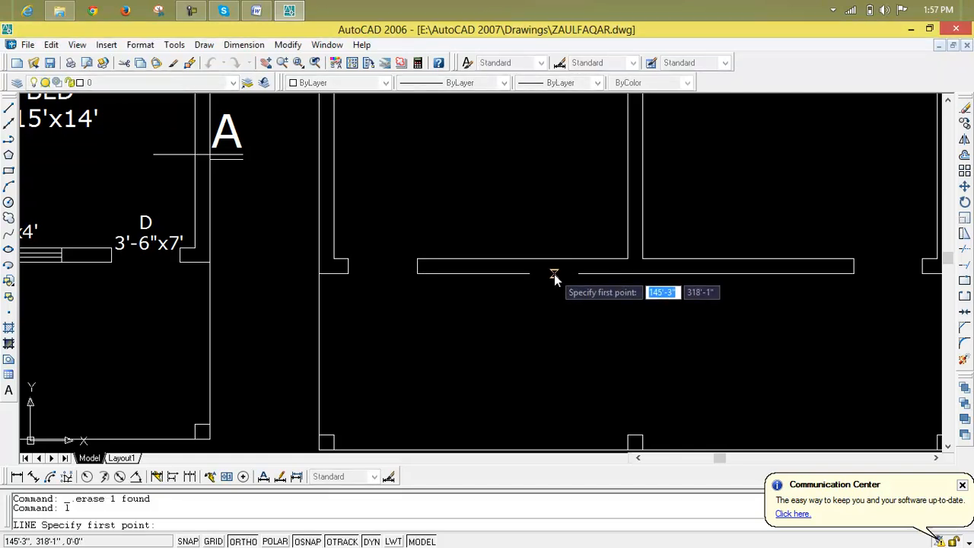
{"action": "left_click", "coordinate": [522, 262]}
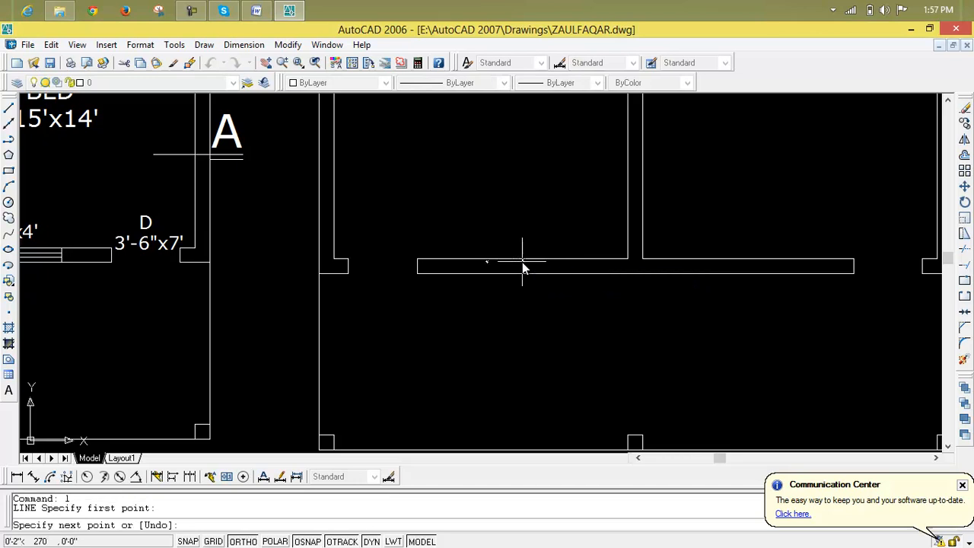
{"action": "left_click", "coordinate": [521, 307]}
{"action": "key", "text": "Return"}
{"action": "key", "text": "Return"}
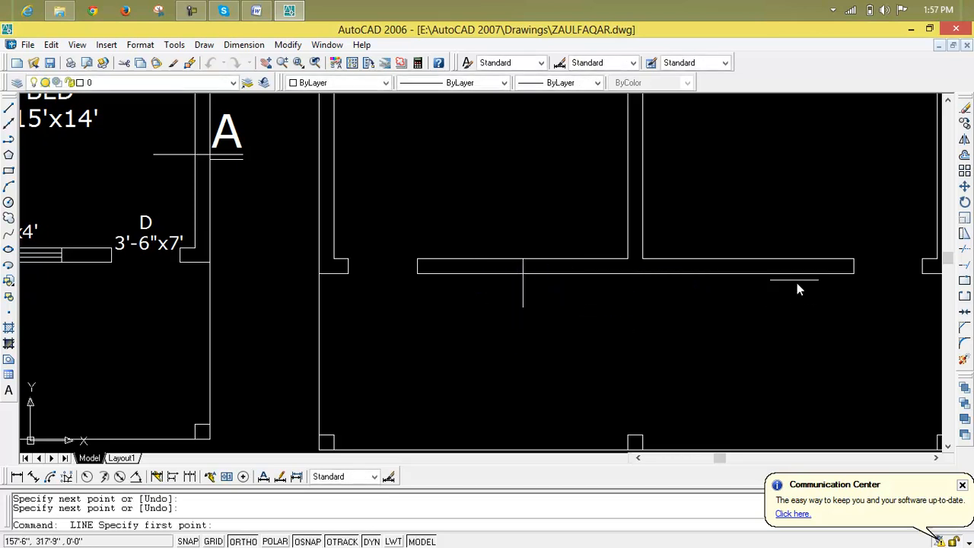
{"action": "left_click", "coordinate": [747, 259]}
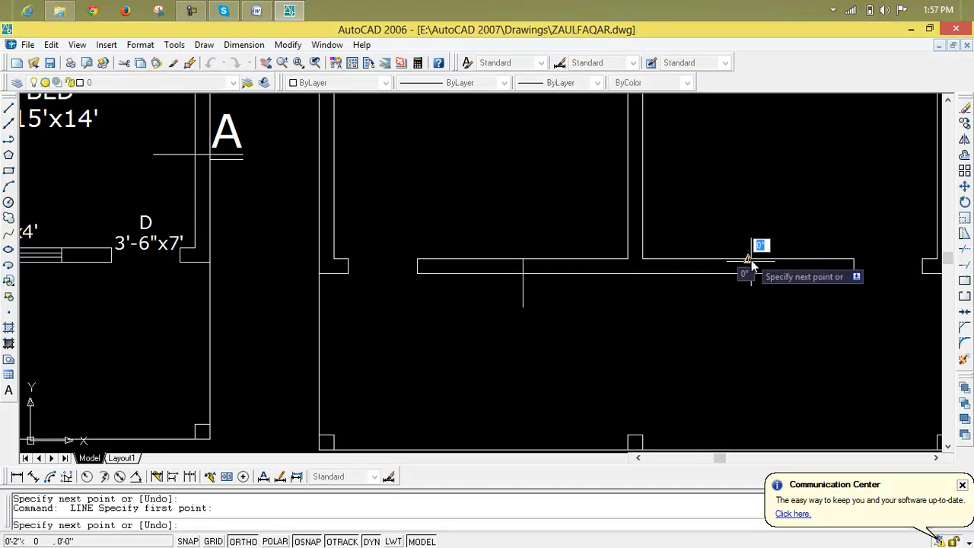
{"action": "left_click", "coordinate": [749, 302]}
{"action": "key", "text": "Return"}
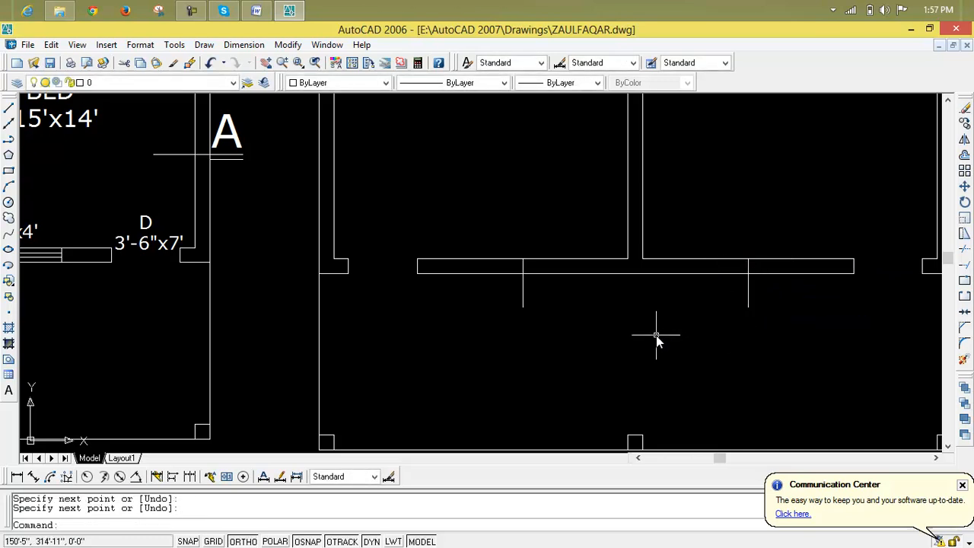
{"action": "key", "text": "Escape"}
Step: Offset the two vertical midpoint lines on the bottom wall by 3' to both sides
{"action": "mouse_move", "coordinate": [658, 341]}
{"action": "middle_mouse_down"}
{"action": "mouse_move", "coordinate": [799, 342]}
{"action": "mouse_move", "coordinate": [733, 348]}
{"action": "middle_mouse_up"}
{"action": "type", "text": "o"}
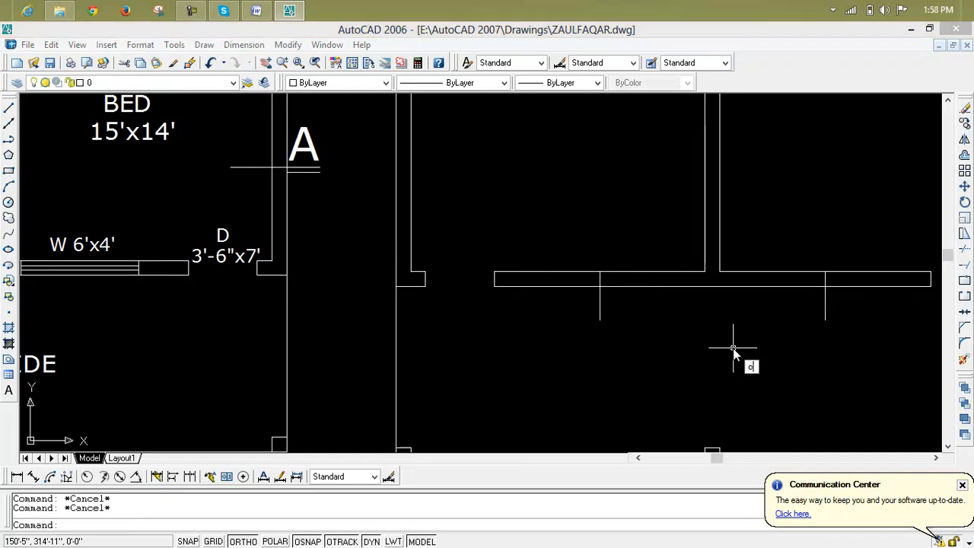
{"action": "key", "text": "Return"}
{"action": "type", "text": "3"}
{"action": "key", "text": "Return"}
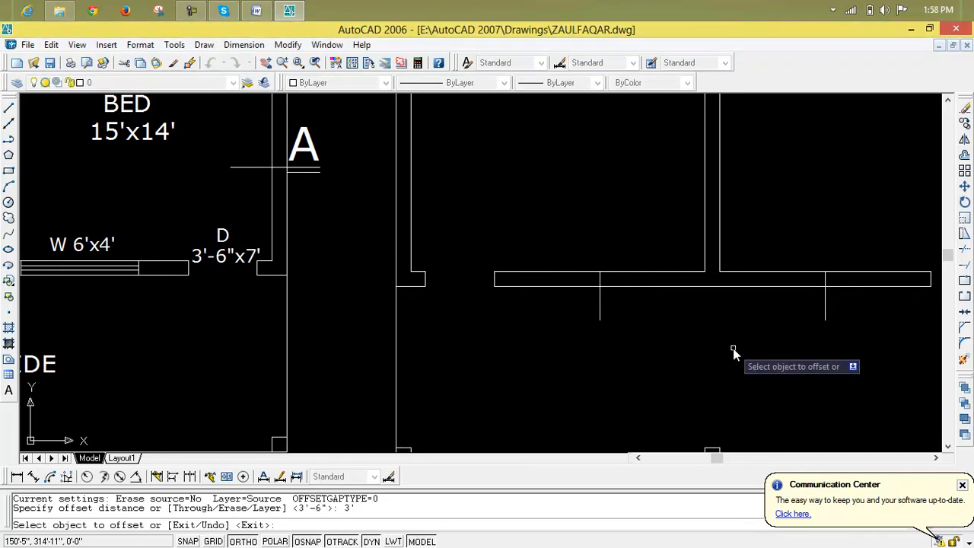
{"action": "left_click", "coordinate": [826, 318]}
{"action": "left_click", "coordinate": [848, 314]}
{"action": "left_click", "coordinate": [826, 314]}
{"action": "left_click", "coordinate": [813, 312]}
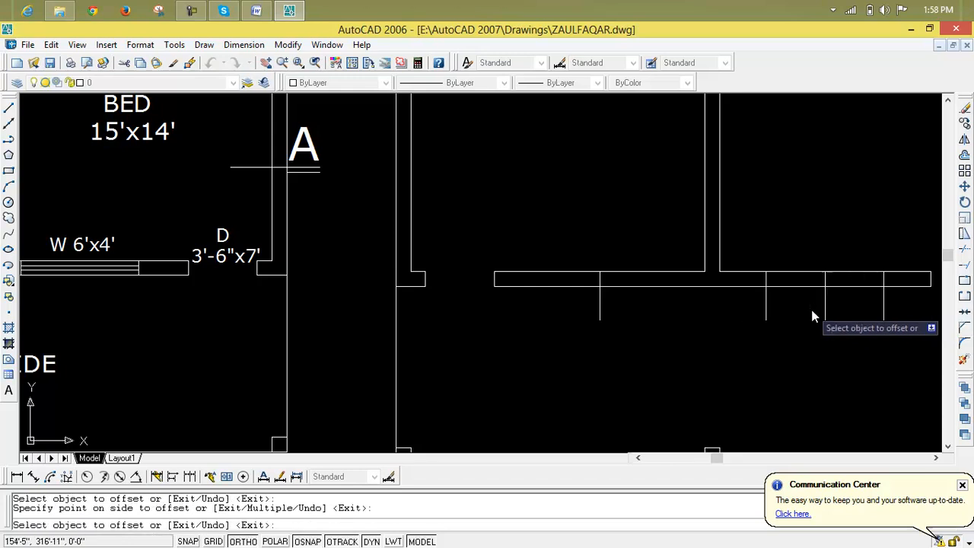
{"action": "left_click", "coordinate": [601, 301]}
{"action": "left_click", "coordinate": [606, 306]}
{"action": "left_click", "coordinate": [601, 304]}
{"action": "left_click", "coordinate": [578, 300]}
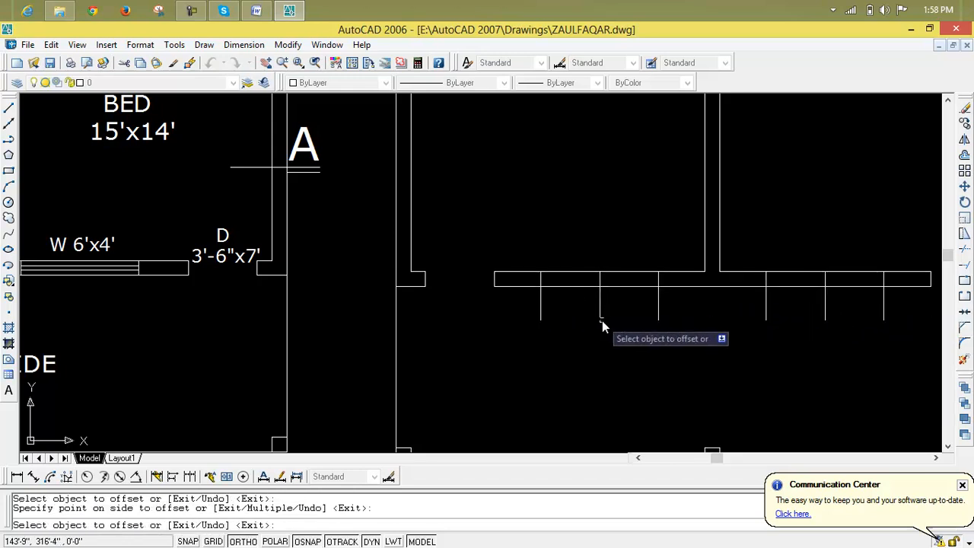
{"action": "key", "text": "Escape"}
Step: Erase the two original midpoint lines on the bottom wall, keeping their offset copies
{"action": "left_click", "coordinate": [600, 310]}
{"action": "key", "text": "Delete"}
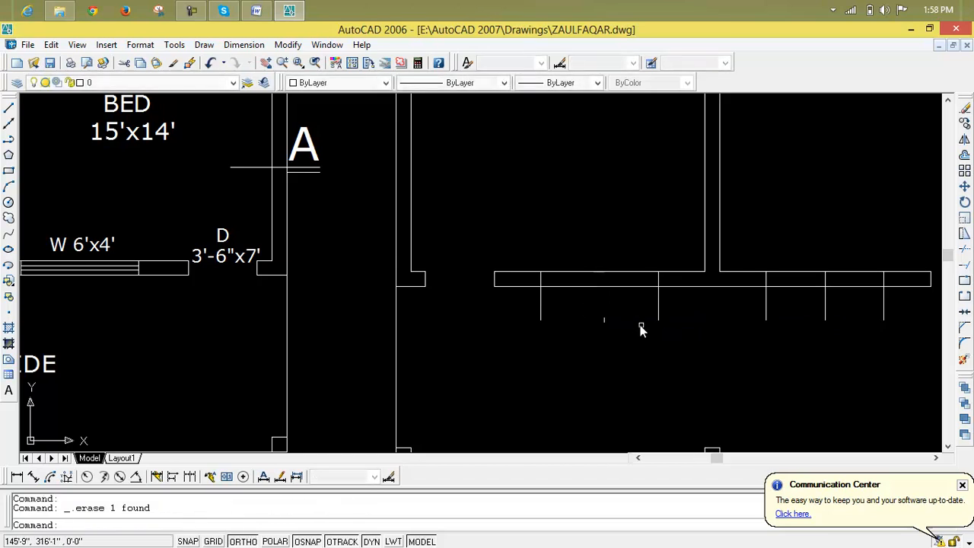
{"action": "left_click", "coordinate": [605, 321]}
{"action": "left_click", "coordinate": [601, 320]}
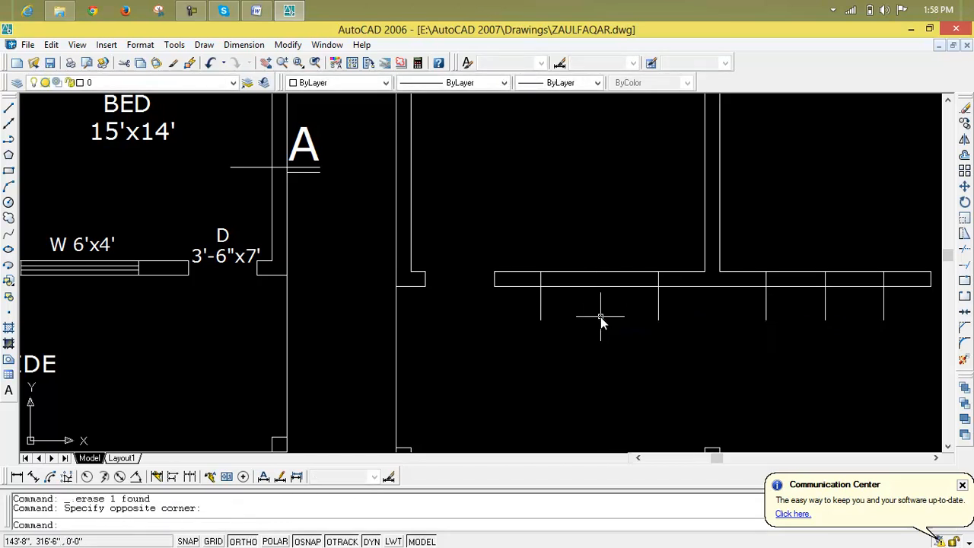
{"action": "left_click", "coordinate": [826, 312]}
{"action": "key", "text": "Delete"}
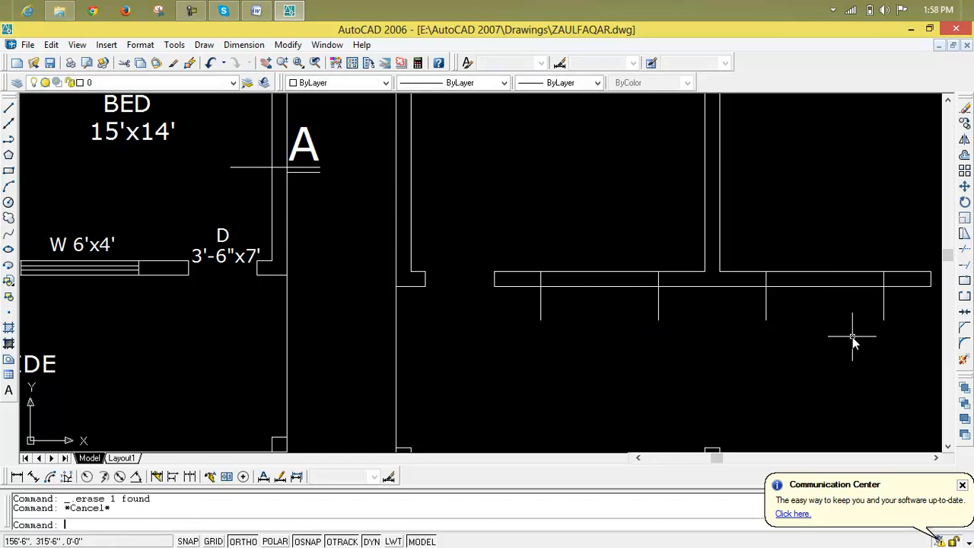
Step: Trim the four window edge lines where they extend below the bottom bedroom wall
{"action": "type", "text": "tr"}
{"action": "key", "text": "Return"}
{"action": "key", "text": "Return"}
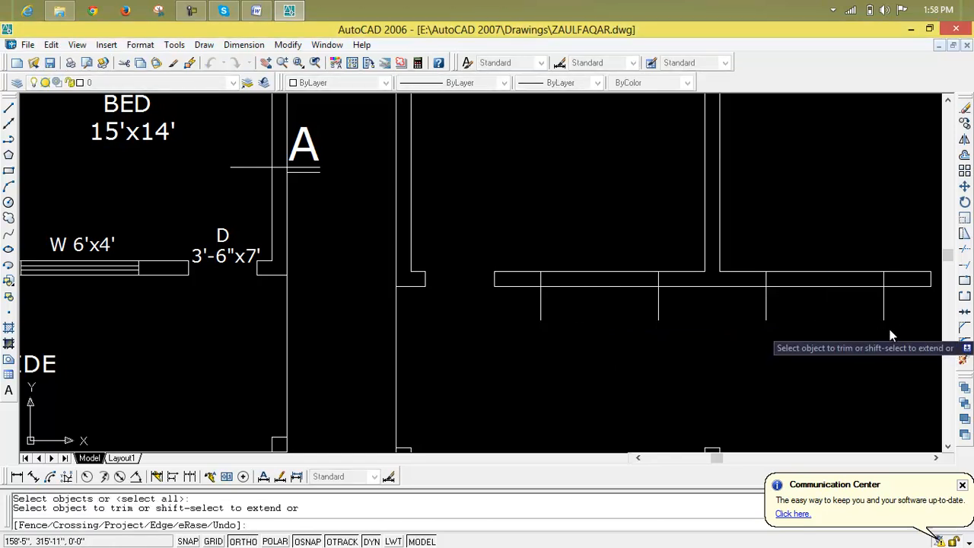
{"action": "left_click", "coordinate": [906, 311]}
{"action": "left_click", "coordinate": [535, 327]}
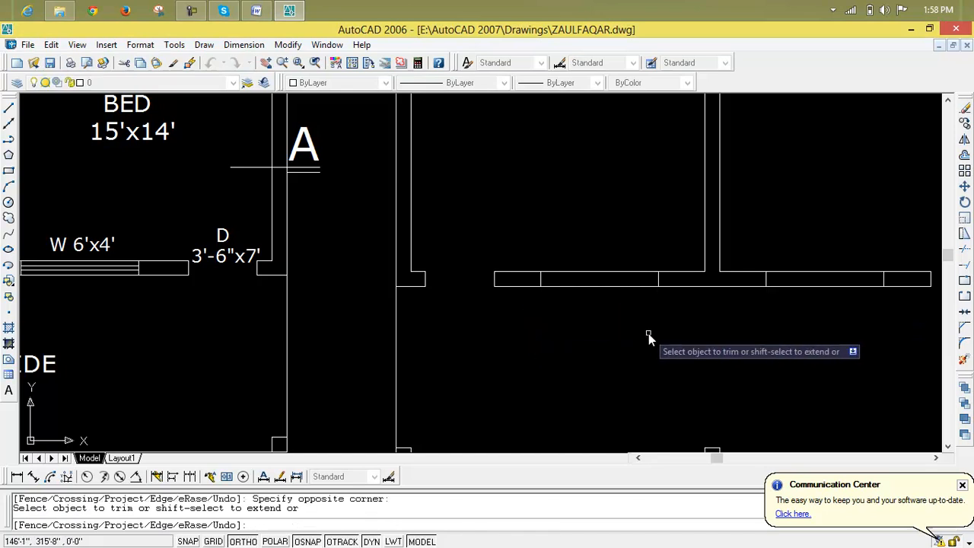
{"action": "key", "text": "Escape"}
{"action": "key", "text": "Escape"}
{"action": "key", "text": "Escape"}
Step: Draw a 6' horizontal centre line across each of the two window openings in the bottom bedroom wall
{"action": "type", "text": "l"}
{"action": "key", "text": "Return"}
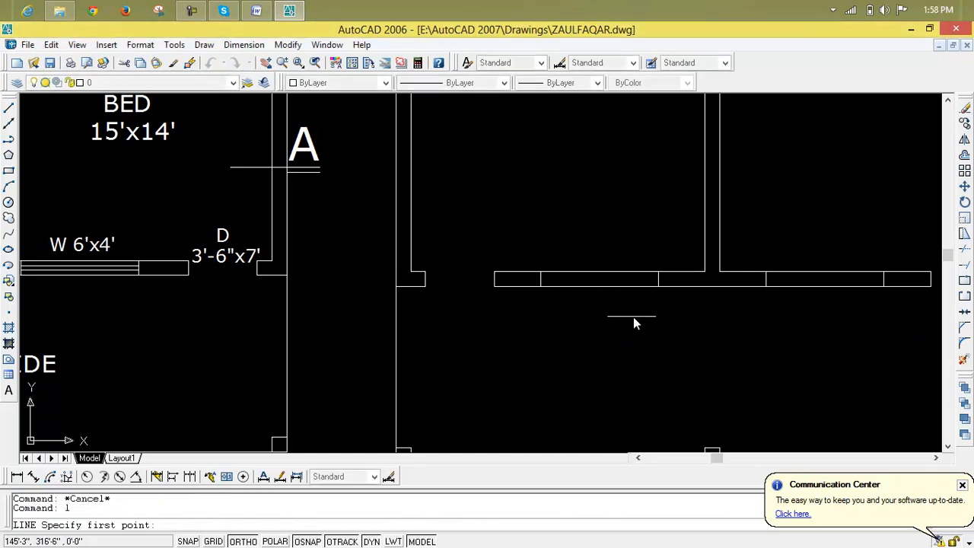
{"action": "left_click", "coordinate": [540, 278]}
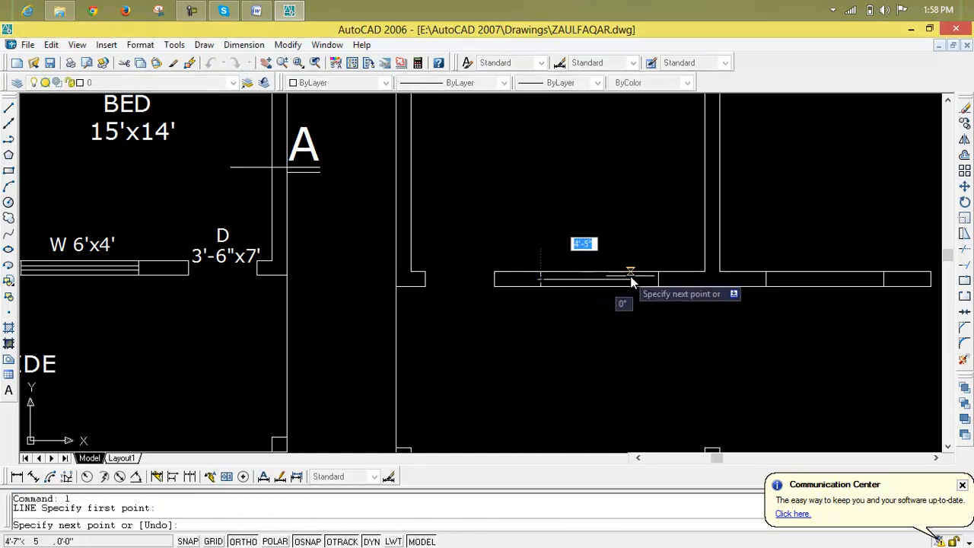
{"action": "left_click", "coordinate": [657, 279]}
{"action": "key", "text": "Return"}
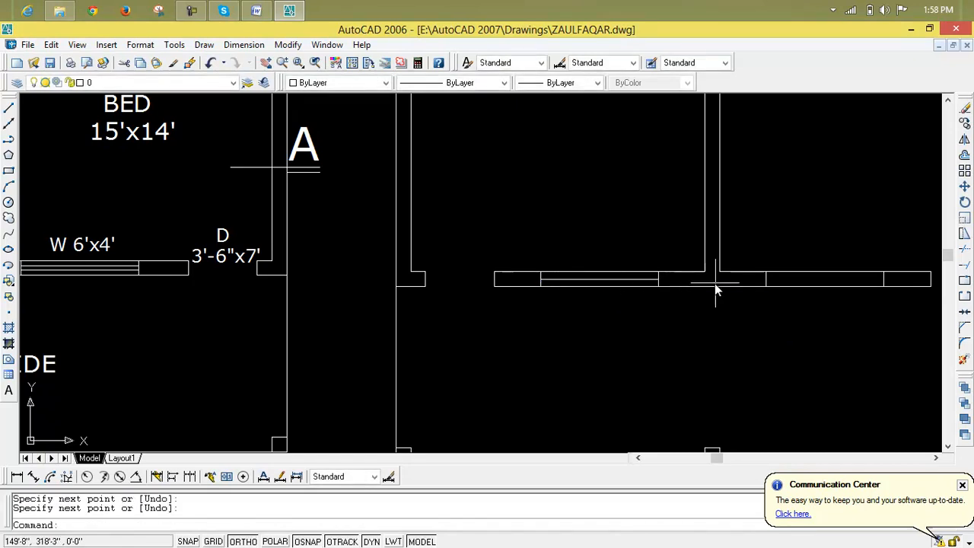
{"action": "key", "text": "Return"}
{"action": "left_click", "coordinate": [765, 279]}
{"action": "type", "text": "6"}
{"action": "key", "text": "Return"}
{"action": "key", "text": "Return"}
Step: Offset the centre lines of both bottom-wall windows by 3" upward and downward
{"action": "scroll", "coordinate": [783, 289], "scroll_direction": "down", "scroll_amount": 2}
{"action": "middle_click_drag", "start_coordinate": [796, 296], "coordinate": [659, 323]}
{"action": "scroll", "coordinate": [659, 323], "scroll_direction": "up", "scroll_amount": 5}
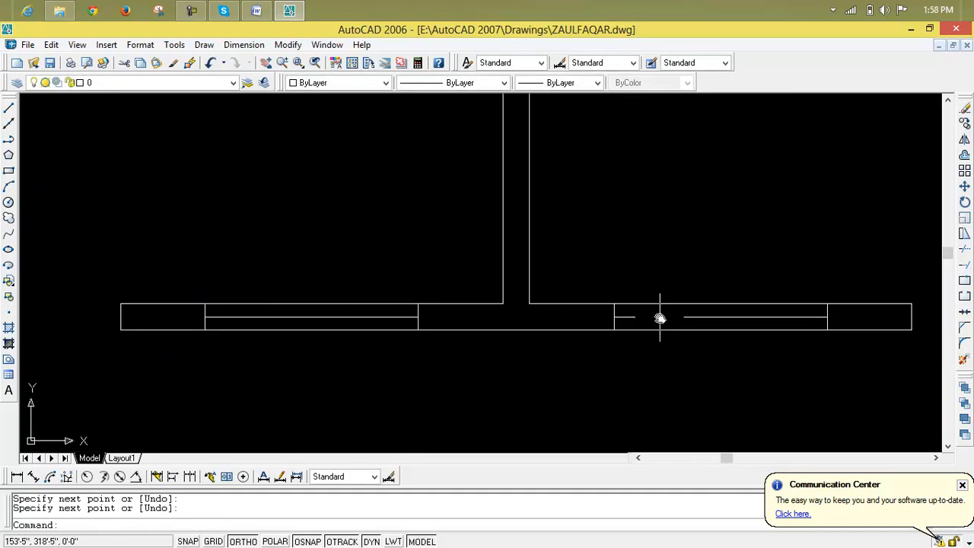
{"action": "type", "text": "o"}
{"action": "key", "text": "Return"}
{"action": "type", "text": "3"}
{"action": "key", "text": "Return"}
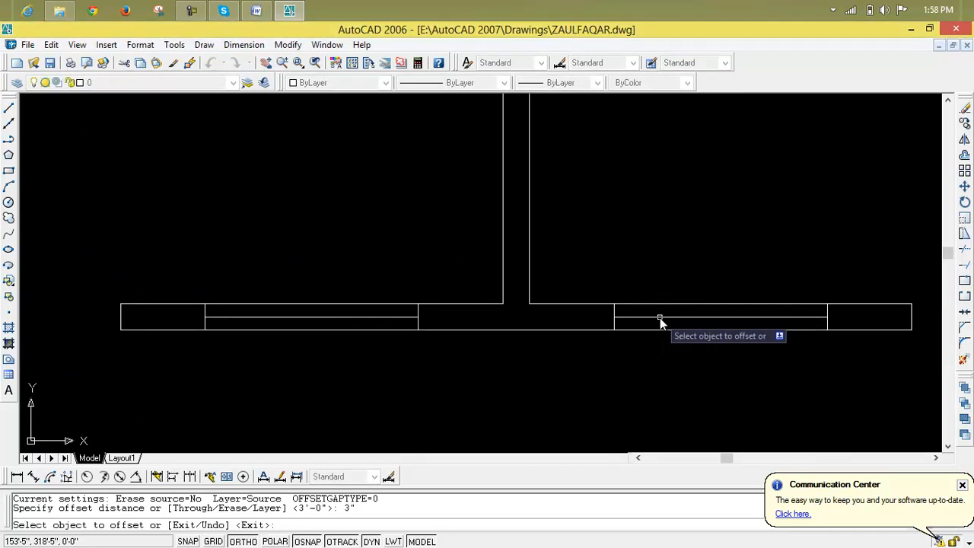
{"action": "left_click", "coordinate": [660, 317]}
{"action": "left_click", "coordinate": [660, 311]}
{"action": "left_click", "coordinate": [660, 321]}
{"action": "left_click", "coordinate": [642, 337]}
{"action": "left_click", "coordinate": [657, 318]}
{"action": "left_click", "coordinate": [631, 339]}
{"action": "left_click", "coordinate": [308, 316]}
{"action": "left_click", "coordinate": [317, 308]}
{"action": "left_click", "coordinate": [317, 316]}
{"action": "left_click", "coordinate": [317, 342]}
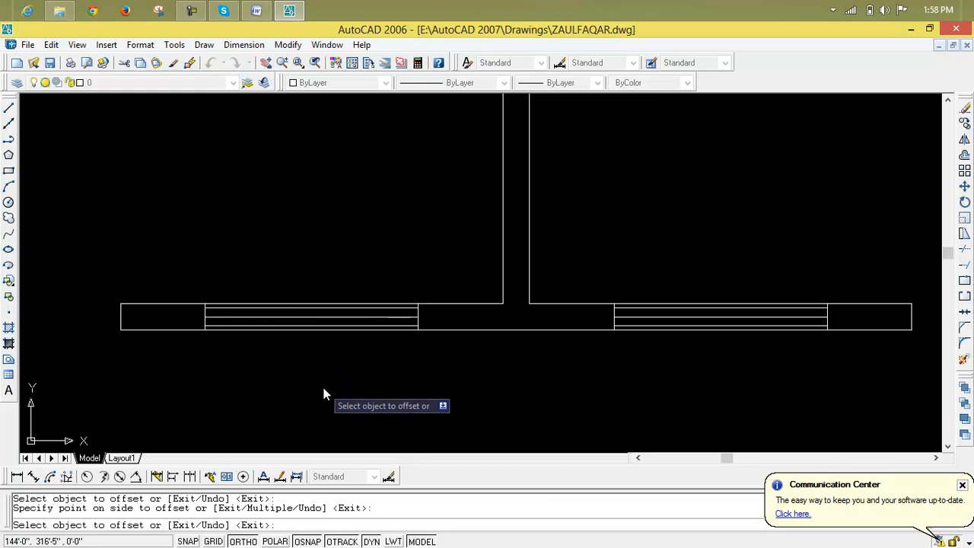
Step: Draw a vertical line upward from the midpoint of the top wall's inner line in each bedroom
{"action": "scroll", "coordinate": [322, 391], "scroll_direction": "down", "scroll_amount": 4}
{"action": "mouse_move", "coordinate": [341, 387]}
{"action": "middle_mouse_down"}
{"action": "mouse_move", "coordinate": [417, 417]}
{"action": "mouse_move", "coordinate": [528, 372]}
{"action": "middle_mouse_up"}
{"action": "scroll", "coordinate": [426, 406], "scroll_direction": "down", "scroll_amount": 3}
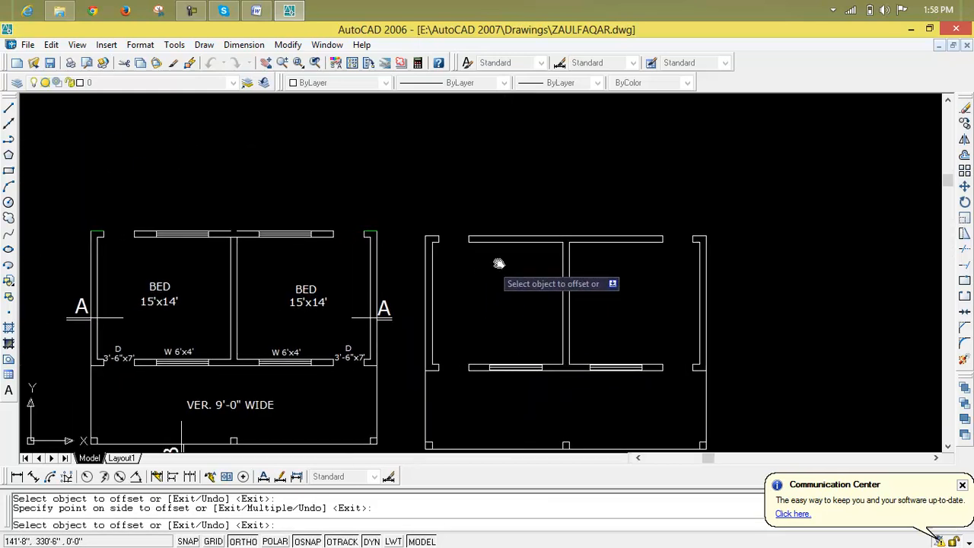
{"action": "scroll", "coordinate": [531, 237], "scroll_direction": "up", "scroll_amount": 4}
{"action": "middle_click_drag", "start_coordinate": [530, 237], "coordinate": [500, 267]}
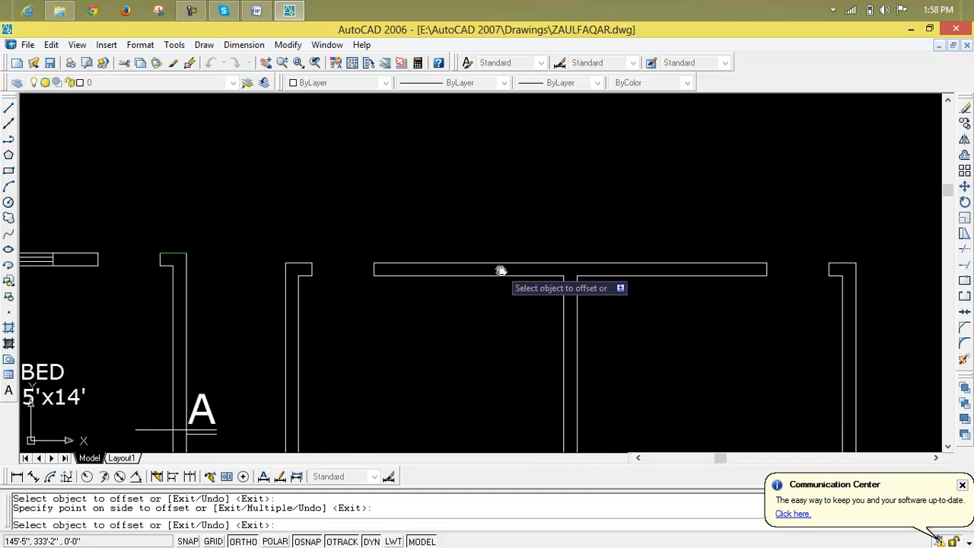
{"action": "key", "text": "Escape"}
{"action": "type", "text": "l"}
{"action": "key", "text": "Return"}
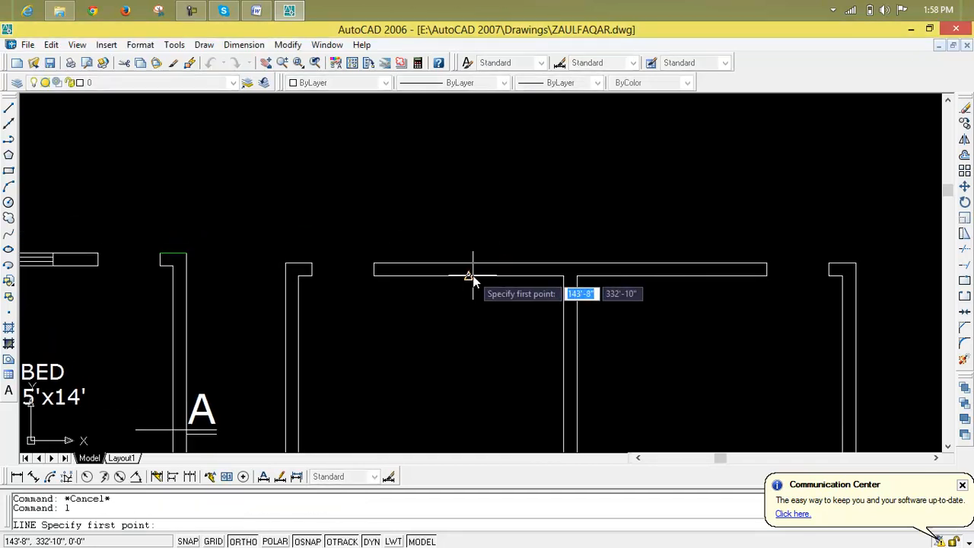
{"action": "left_click", "coordinate": [469, 275]}
{"action": "left_click", "coordinate": [468, 236]}
{"action": "key", "text": "Return"}
{"action": "key", "text": "Return"}
{"action": "left_click", "coordinate": [671, 276]}
{"action": "left_click", "coordinate": [671, 219]}
{"action": "key", "text": "Escape"}
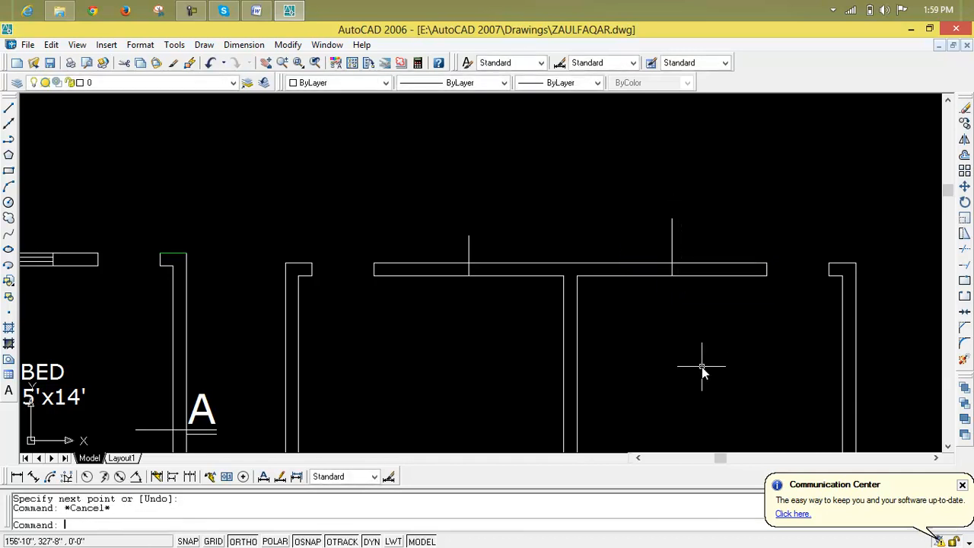
Step: Offset the two vertical midpoint lines on the top wall by 3' to both sides
{"action": "type", "text": "o"}
{"action": "key", "text": "Return"}
{"action": "type", "text": "3"}
{"action": "key", "text": "Return"}
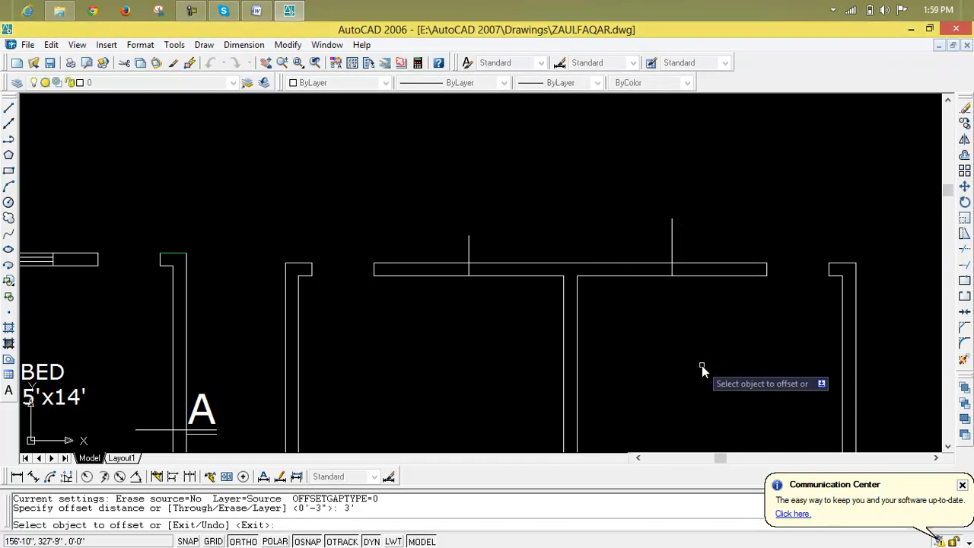
{"action": "left_click", "coordinate": [671, 227]}
{"action": "left_click", "coordinate": [684, 231]}
{"action": "left_click", "coordinate": [673, 244]}
{"action": "left_click", "coordinate": [639, 242]}
{"action": "left_click", "coordinate": [469, 242]}
{"action": "left_click", "coordinate": [526, 249]}
{"action": "left_click", "coordinate": [470, 245]}
{"action": "left_click", "coordinate": [431, 250]}
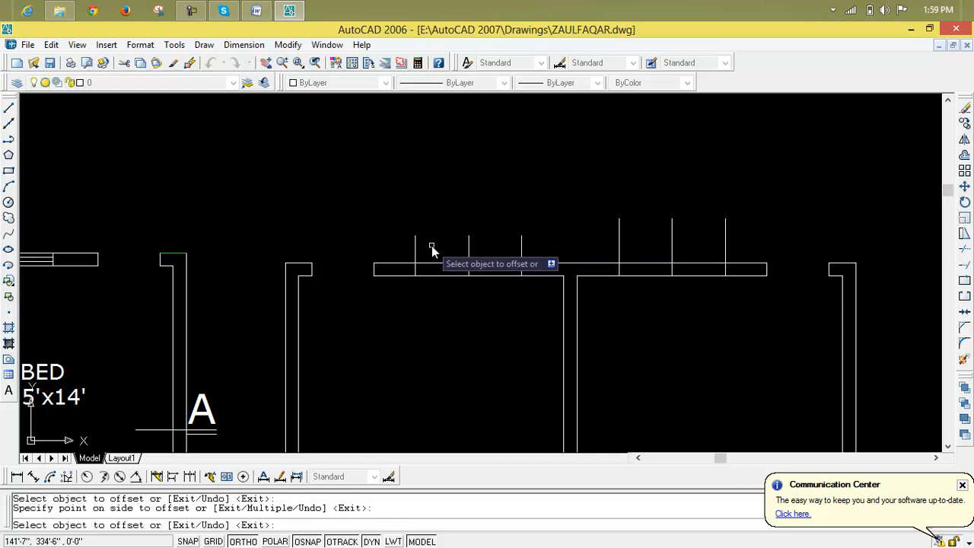
{"action": "key", "text": "Escape"}
Step: Erase the two original midpoint lines on the top wall, keeping their offset copies
{"action": "left_click", "coordinate": [470, 254]}
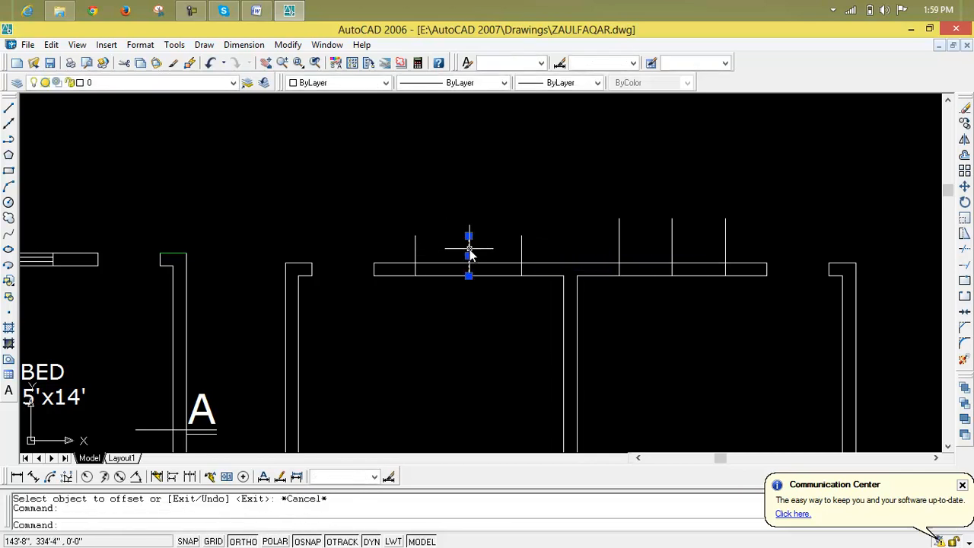
{"action": "left_click", "coordinate": [671, 246]}
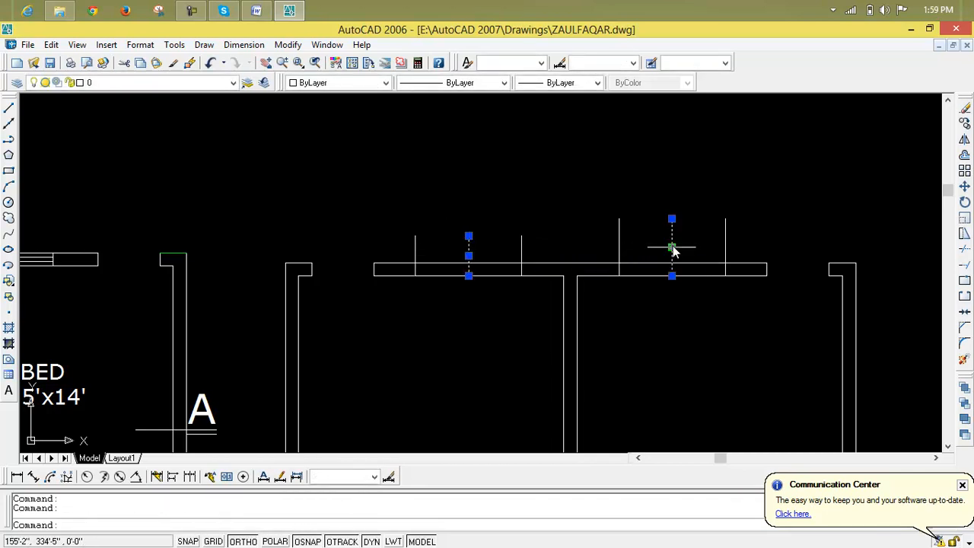
{"action": "key", "text": "Delete"}
Step: Trim the four window edge lines where they extend above the top bedroom wall
{"action": "type", "text": "tr"}
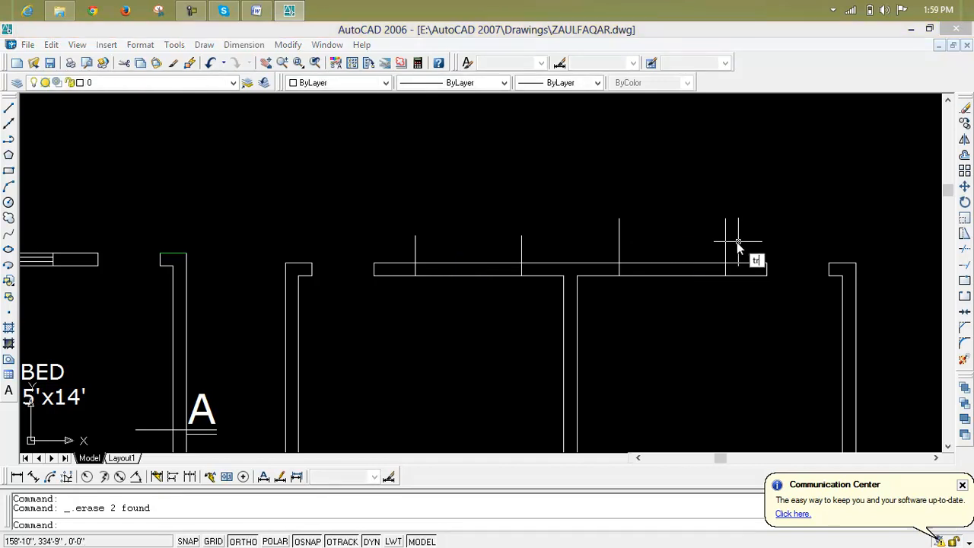
{"action": "key", "text": "Return"}
{"action": "key", "text": "Return"}
{"action": "left_click", "coordinate": [757, 232]}
{"action": "left_click", "coordinate": [377, 242]}
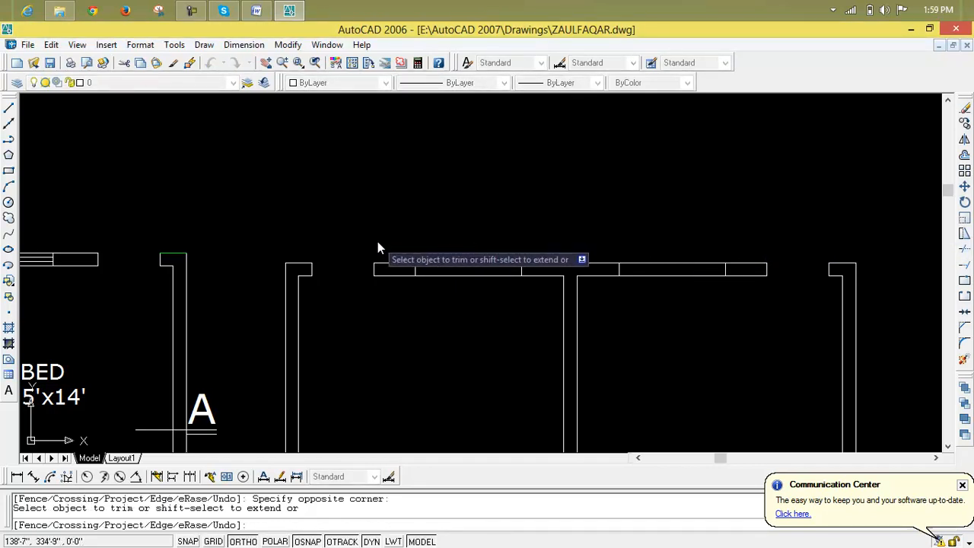
{"action": "key", "text": "Escape"}
{"action": "key", "text": "Escape"}
{"action": "key", "text": "Escape"}
Step: Draw a horizontal centre line between the edge lines of each window opening in the top wall
{"action": "type", "text": "l"}
{"action": "key", "text": "Return"}
{"action": "left_click", "coordinate": [415, 270]}
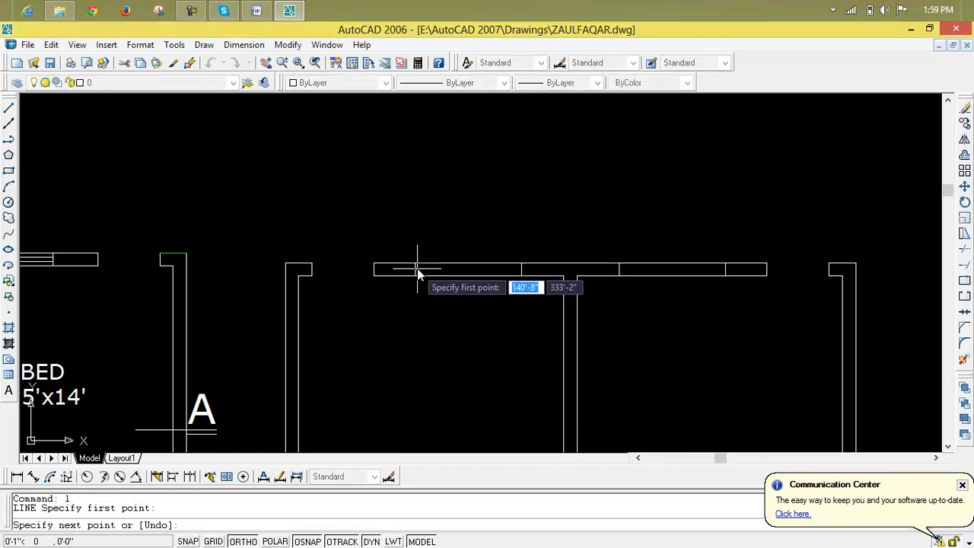
{"action": "left_click", "coordinate": [524, 278]}
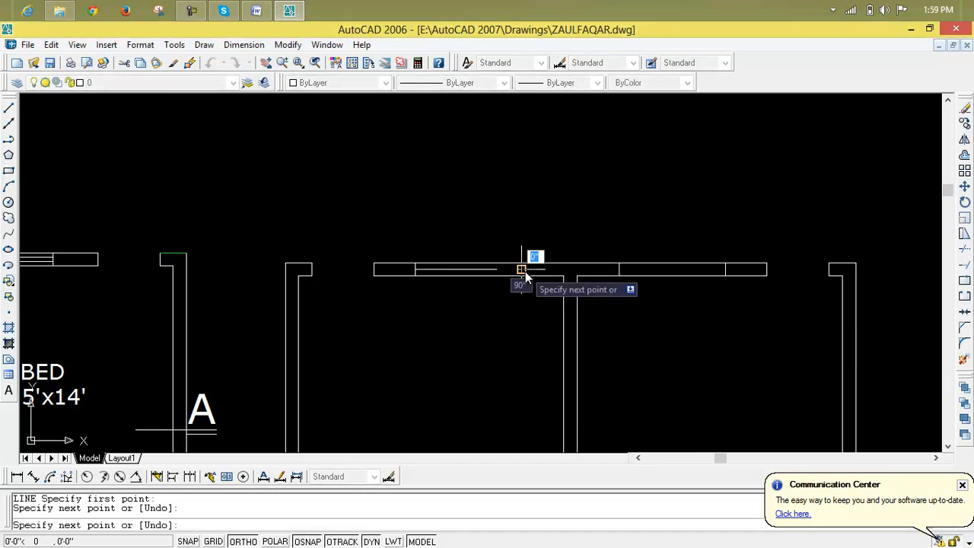
{"action": "key", "text": "Return"}
{"action": "key", "text": "Return"}
{"action": "left_click", "coordinate": [620, 276]}
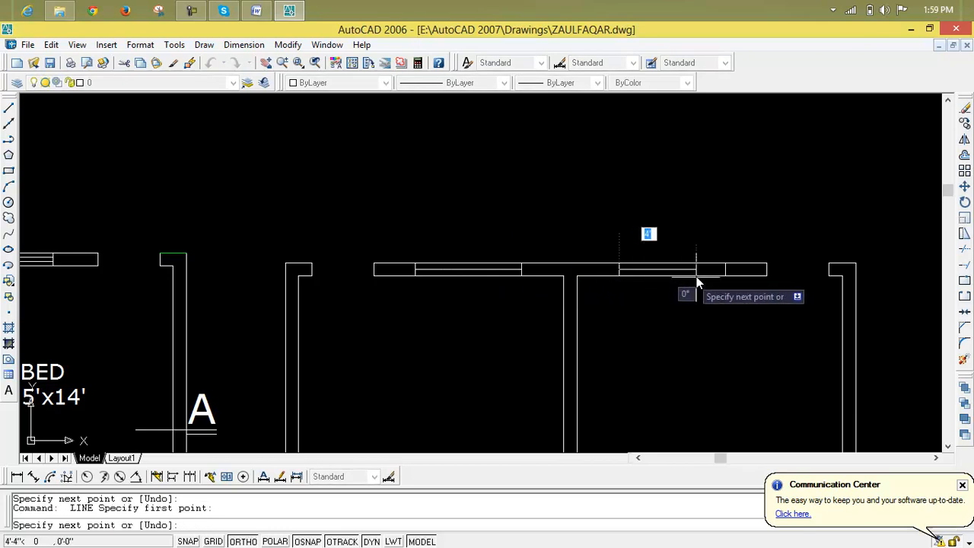
{"action": "left_click", "coordinate": [727, 271]}
{"action": "key", "text": "Return"}
Step: Offset the centre line of each top-wall window to both sides to form the window panes
{"action": "scroll", "coordinate": [648, 270], "scroll_direction": "up", "scroll_amount": 3}
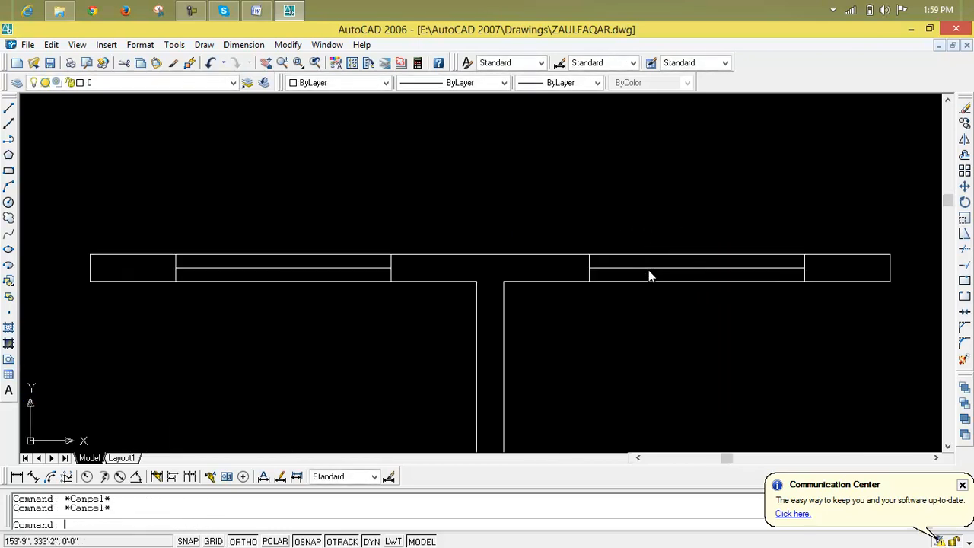
{"action": "type", "text": "o"}
{"action": "key", "text": "Return"}
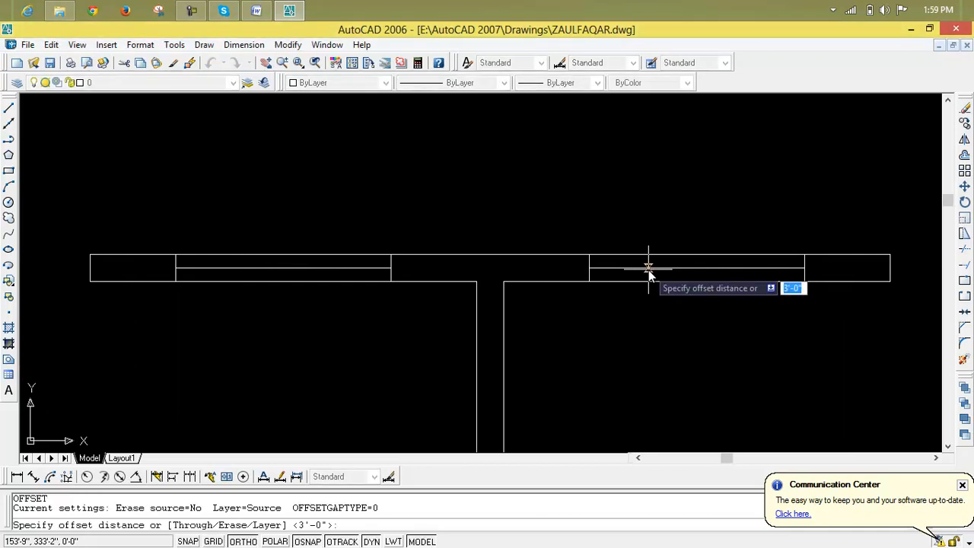
{"action": "key", "text": "Return"}
{"action": "left_click", "coordinate": [647, 269]}
{"action": "left_click", "coordinate": [647, 236]}
{"action": "left_click", "coordinate": [647, 268]}
{"action": "left_click", "coordinate": [646, 402]}
{"action": "left_click", "coordinate": [352, 270]}
{"action": "left_click", "coordinate": [357, 232]}
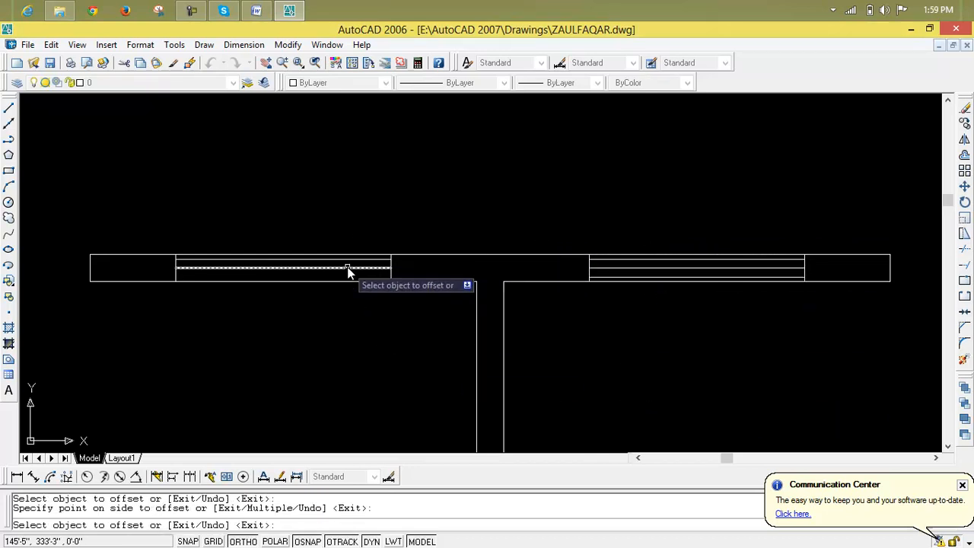
Step: Examine the existing plan's bedroom, door, window and verandah labels against the new unlabelled plan, and end the Offset command
{"action": "scroll", "coordinate": [350, 274], "scroll_direction": "down", "scroll_amount": 3}
{"action": "middle_click_drag", "start_coordinate": [383, 366], "coordinate": [500, 282]}
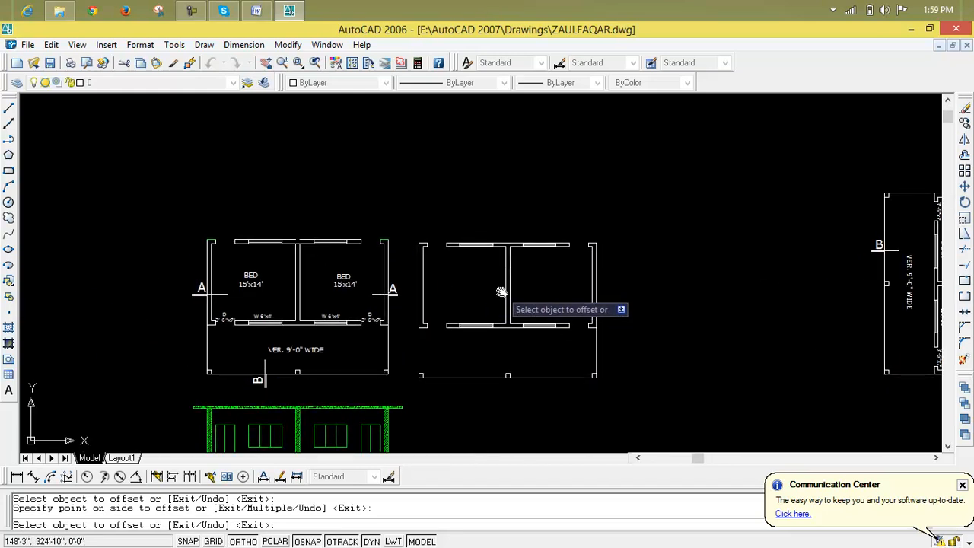
{"action": "scroll", "coordinate": [502, 291], "scroll_direction": "up", "scroll_amount": 3}
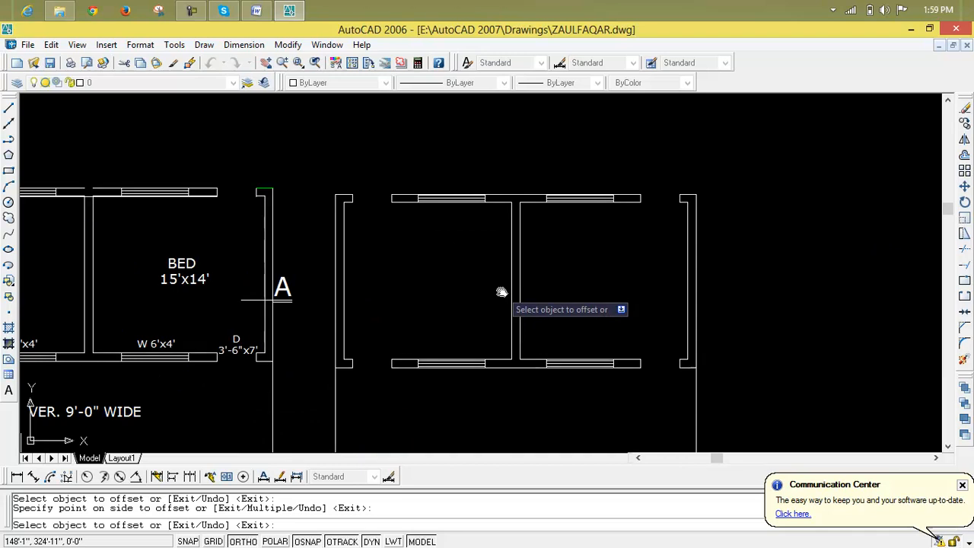
{"action": "scroll", "coordinate": [502, 291], "scroll_direction": "down", "scroll_amount": 2}
{"action": "middle_click_drag", "start_coordinate": [499, 292], "coordinate": [572, 193]}
{"action": "scroll", "coordinate": [560, 276], "scroll_direction": "up", "scroll_amount": 3}
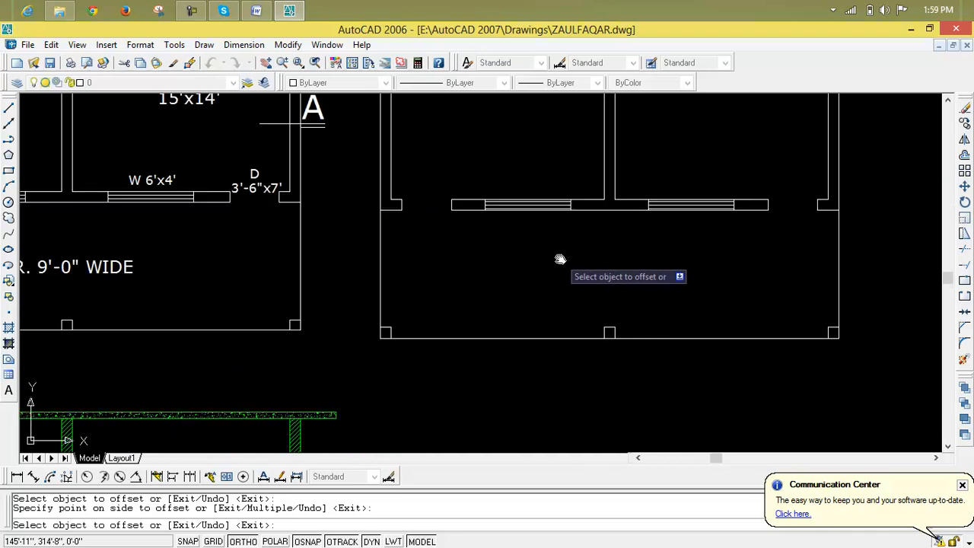
{"action": "scroll", "coordinate": [560, 259], "scroll_direction": "down", "scroll_amount": 2}
{"action": "scroll", "coordinate": [560, 260], "scroll_direction": "down", "scroll_amount": 3}
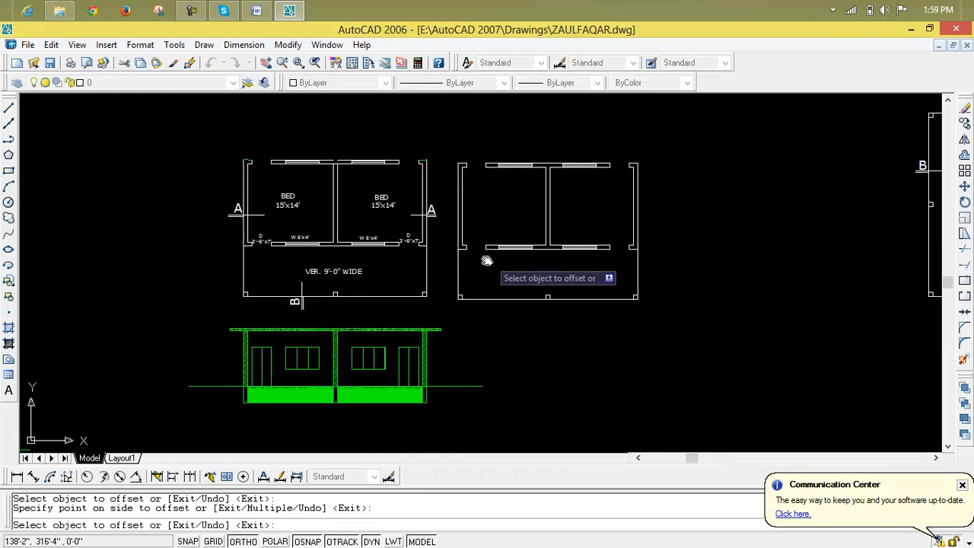
{"action": "scroll", "coordinate": [378, 205], "scroll_direction": "up", "scroll_amount": 5}
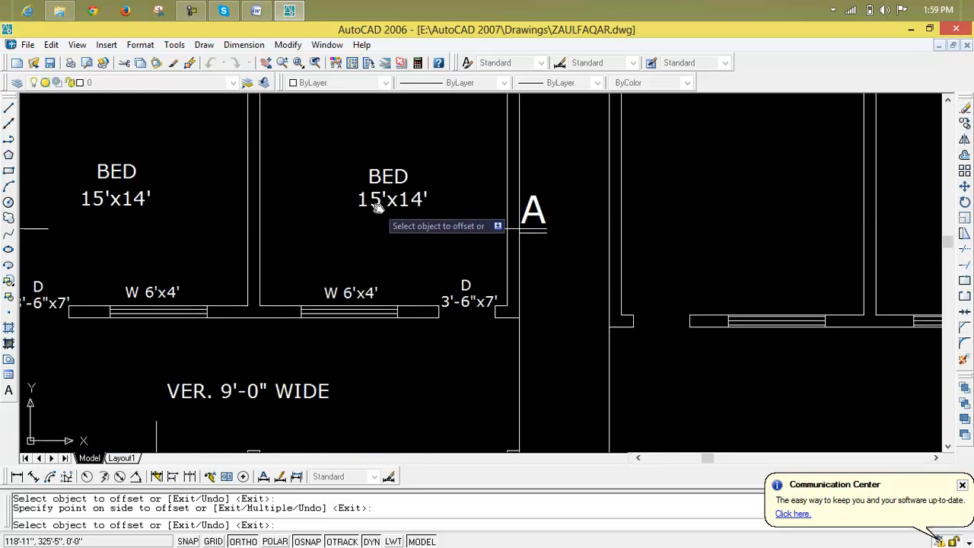
{"action": "left_click", "coordinate": [806, 189]}
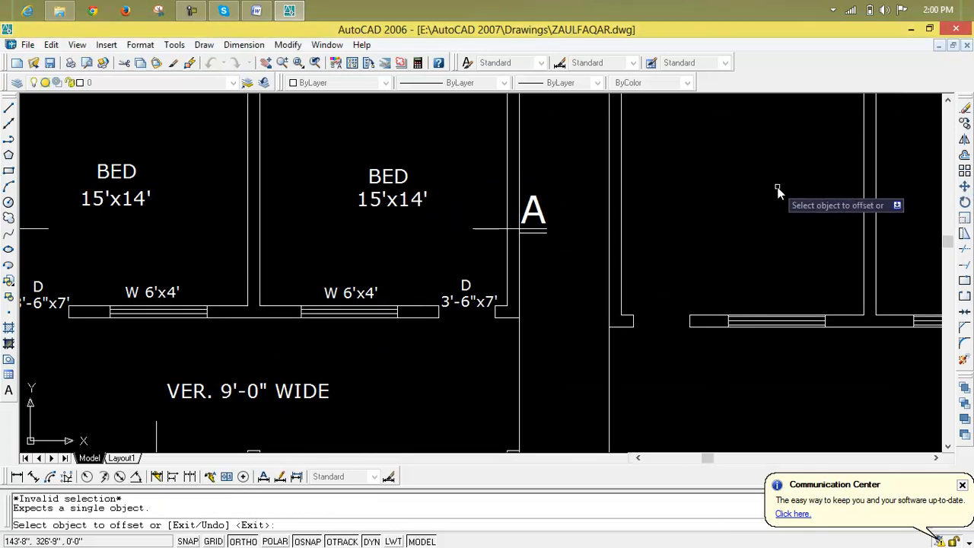
{"action": "key", "text": "Escape"}
{"action": "key", "text": "Escape"}
{"action": "key", "text": "Escape"}
{"action": "type", "text": "t"}
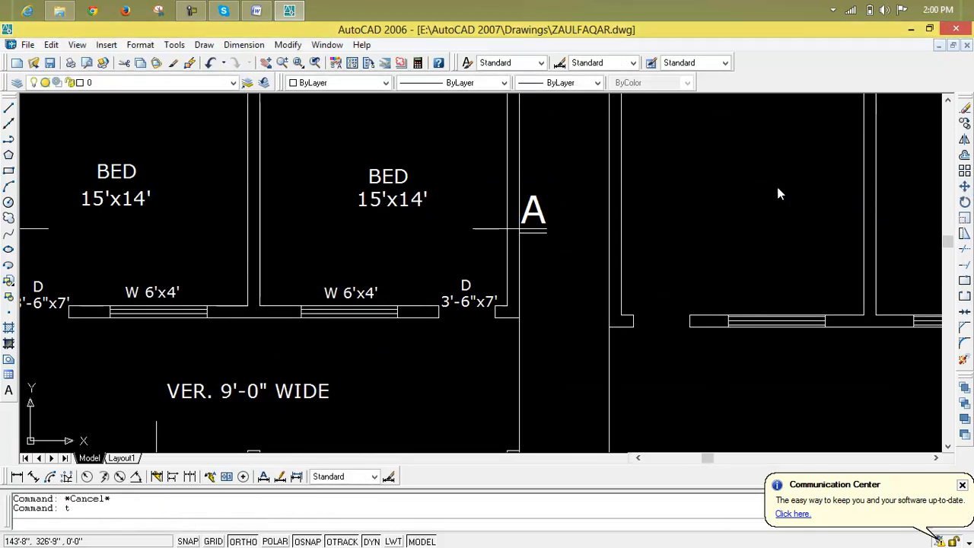
{"action": "key", "text": "Return"}
{"action": "left_click", "coordinate": [689, 181]}
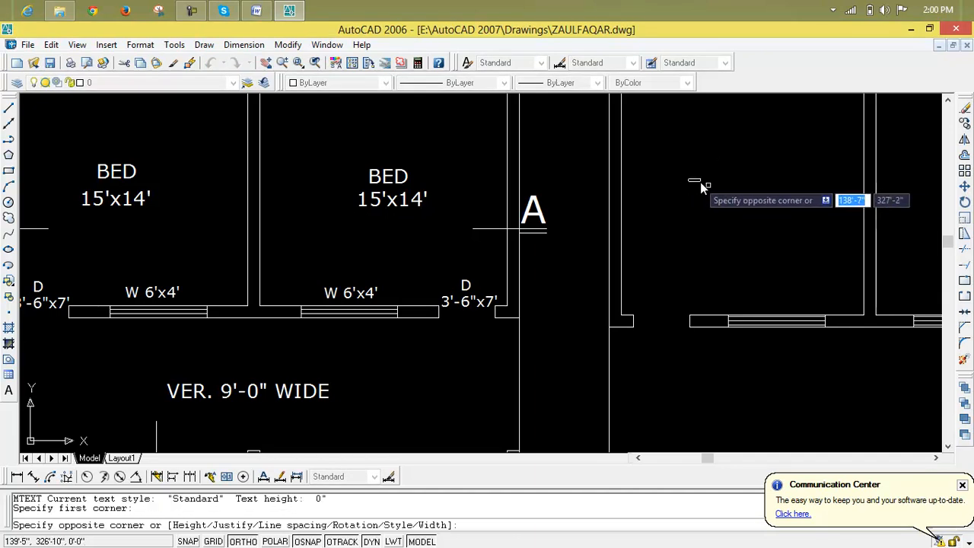
{"action": "left_click", "coordinate": [780, 218]}
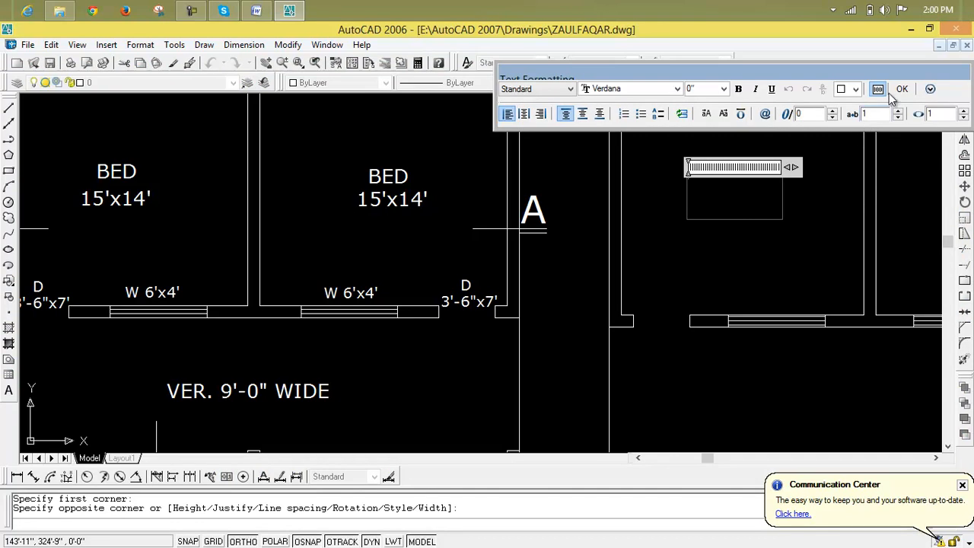
{"action": "left_click_drag", "start_coordinate": [889, 75], "coordinate": [714, 76]}
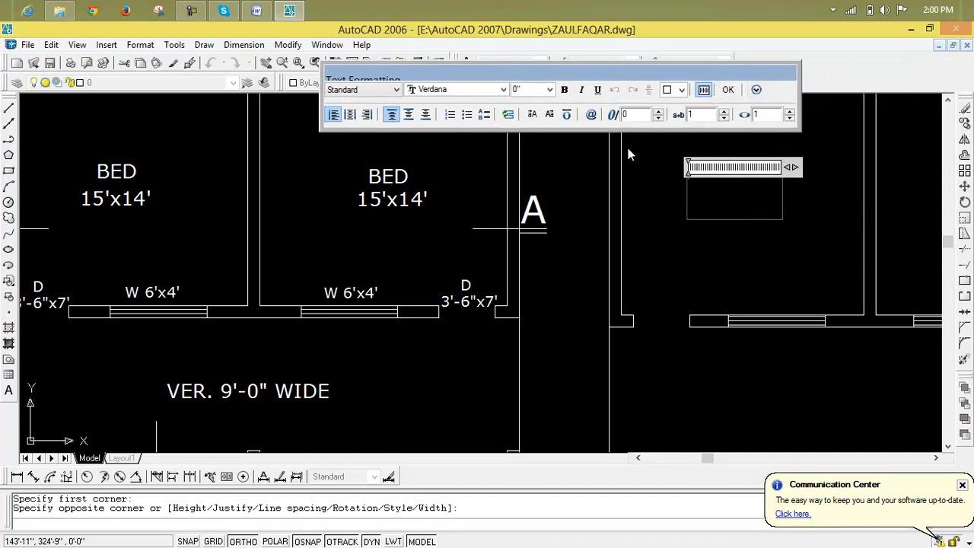
{"action": "key", "text": "Escape"}
{"action": "key", "text": "Escape"}
{"action": "scroll", "coordinate": [734, 163], "scroll_direction": "down", "scroll_amount": 4}
{"action": "middle_click_drag", "start_coordinate": [734, 164], "coordinate": [636, 169]}
{"action": "scroll", "coordinate": [639, 178], "scroll_direction": "down", "scroll_amount": 4}
{"action": "scroll", "coordinate": [638, 177], "scroll_direction": "up", "scroll_amount": 3}
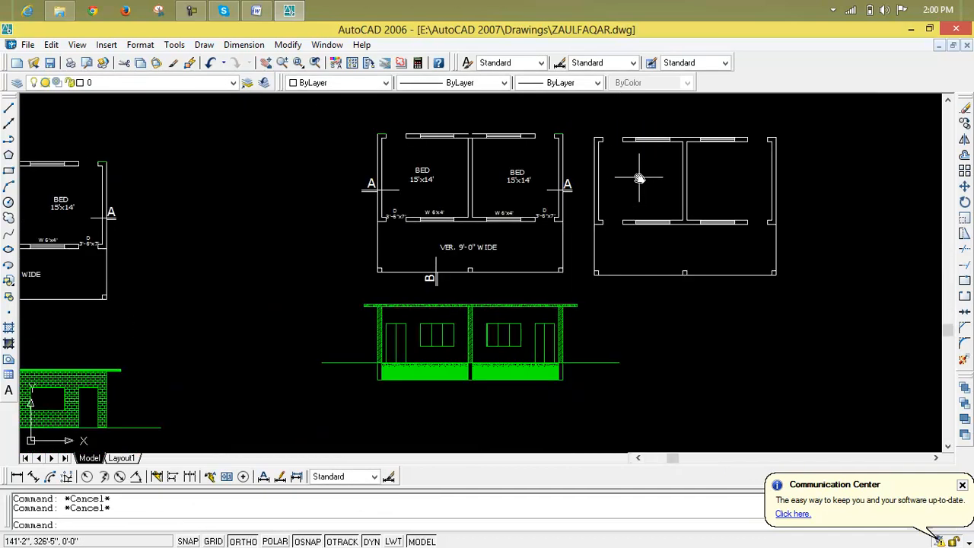